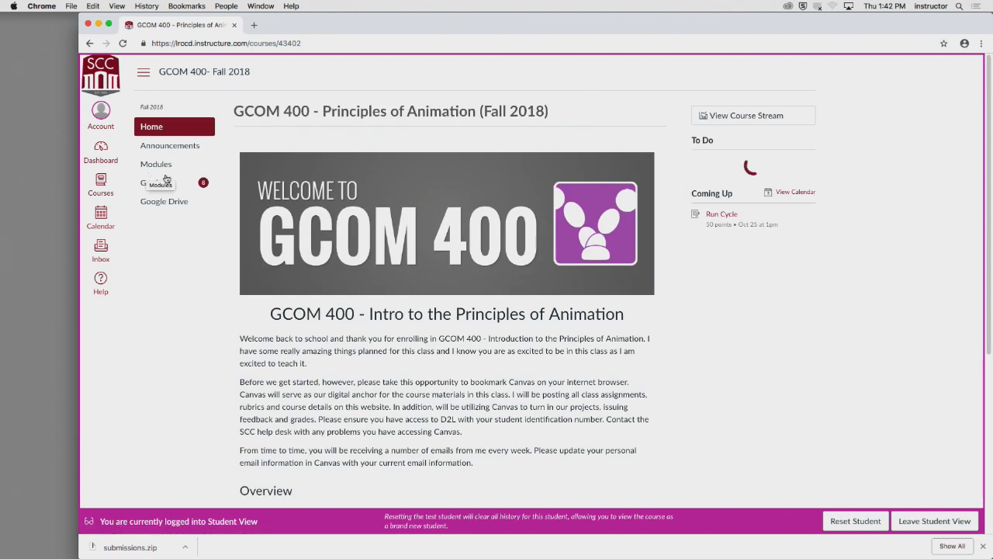
# - Open the Run Cycle homework assignment listed under Week 08 of the course modules
pyautogui.click(155, 163)
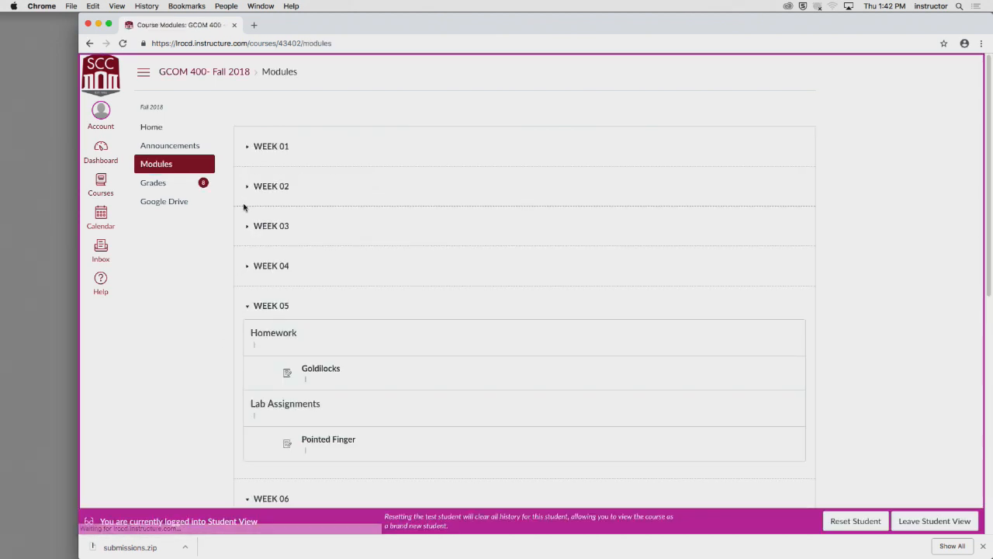
pyautogui.scroll(-5, 242, 210)
pyautogui.scroll(-2, 241, 210)
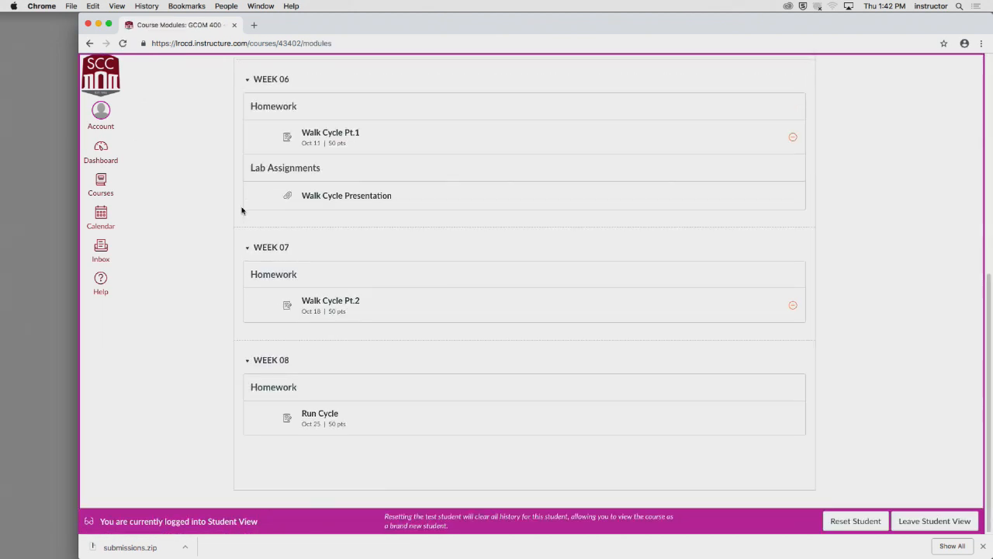
pyautogui.click(314, 413)
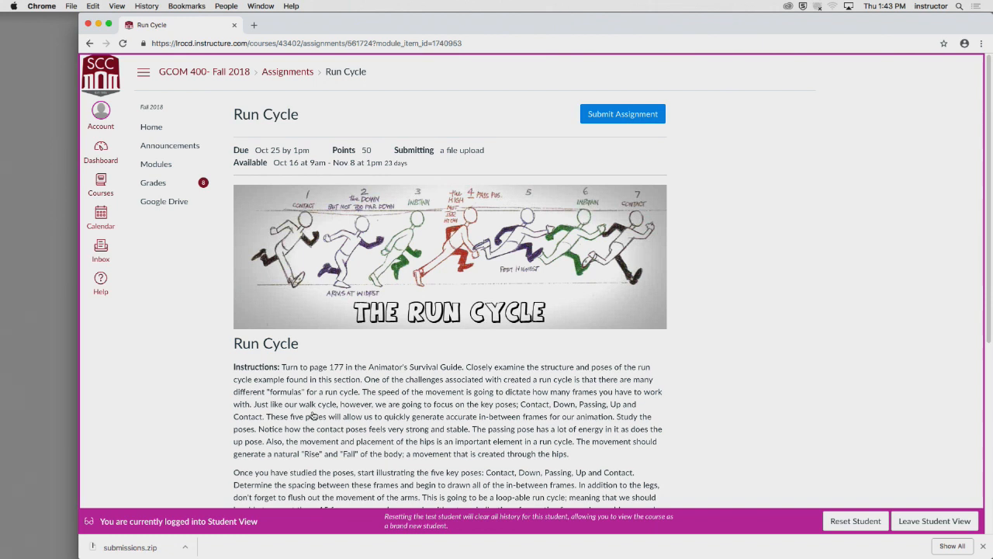
# - Hide the browser and open the walk cycle FLA file from the desktop in Animate CC
pyautogui.click(51, 6)
pyautogui.click(79, 94)
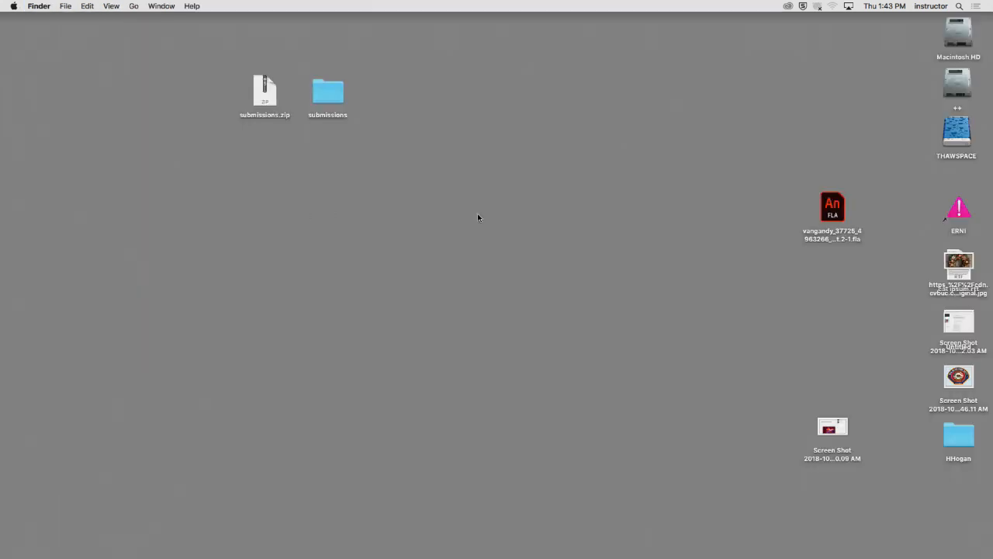
pyautogui.click(841, 202)
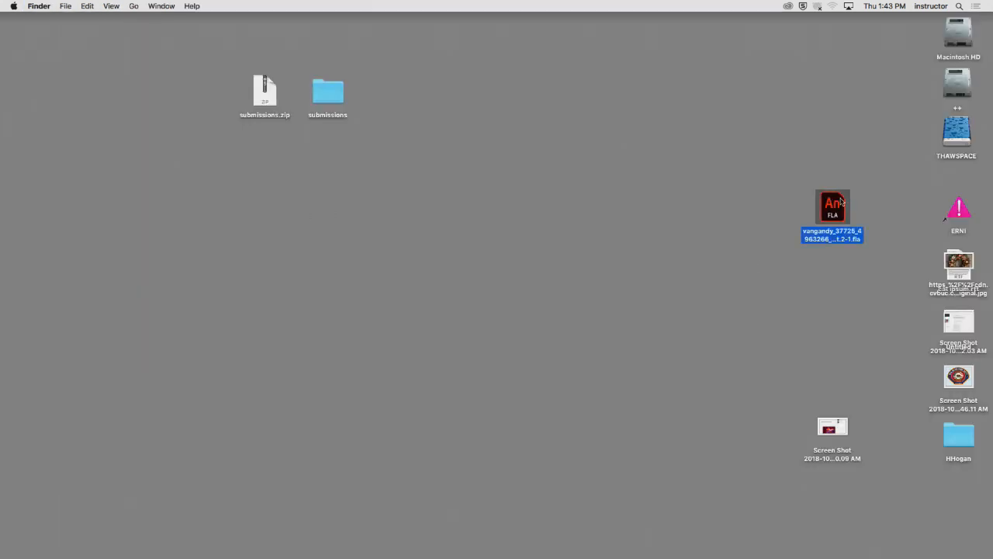
pyautogui.doubleClick(841, 202)
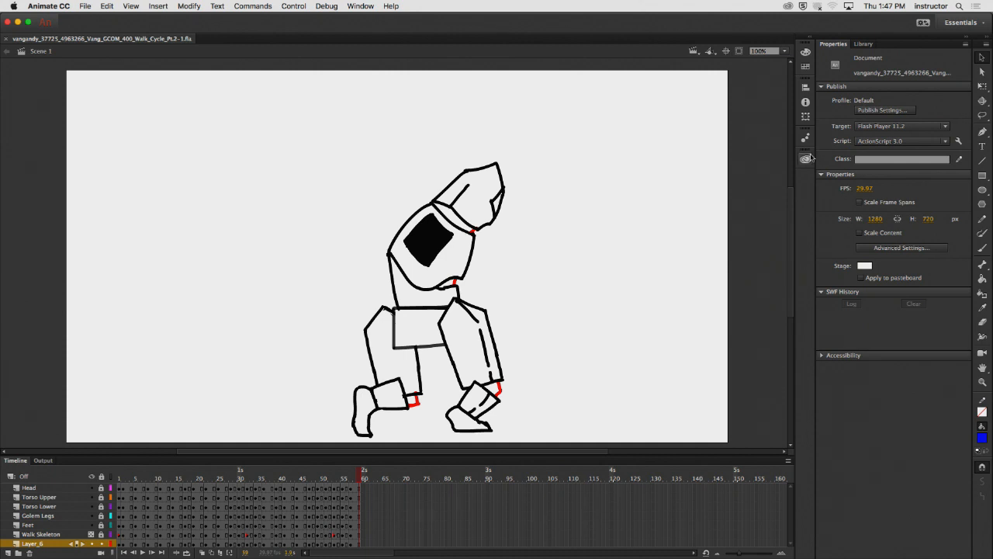
# - Play the walk cycle animation from frame 1 and return the playhead to the first frame
pyautogui.moveTo(357, 476); pyautogui.dragTo(59, 476)
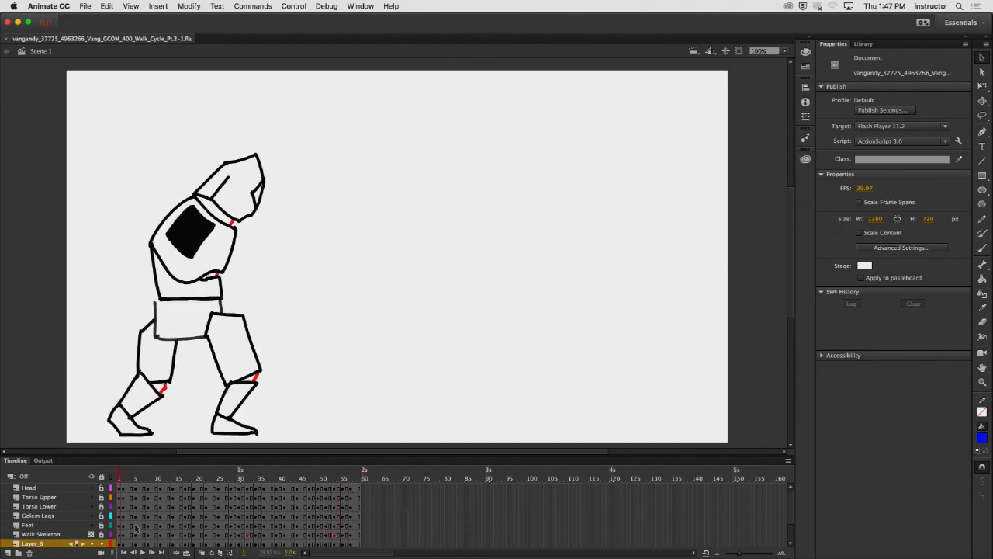
pyautogui.click(143, 552)
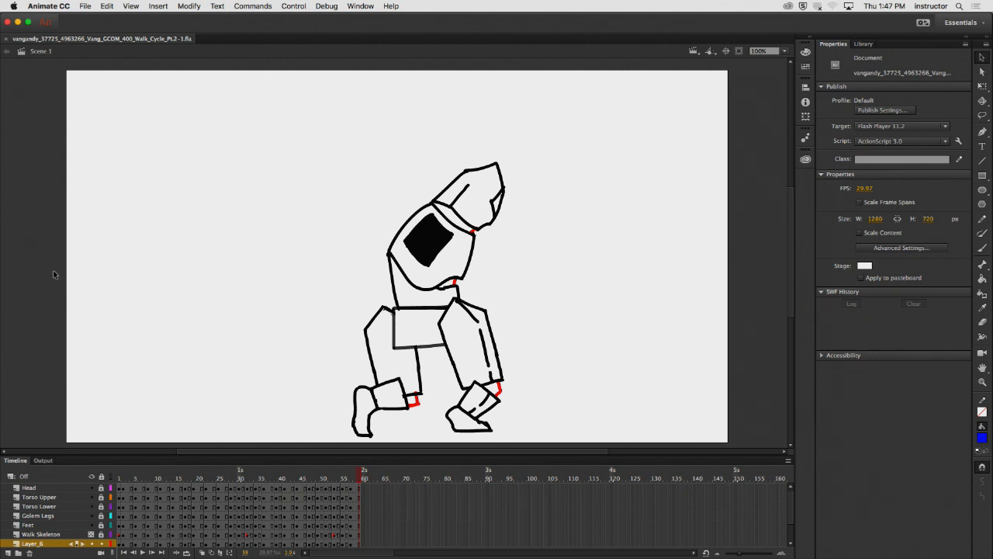
pyautogui.click(118, 481)
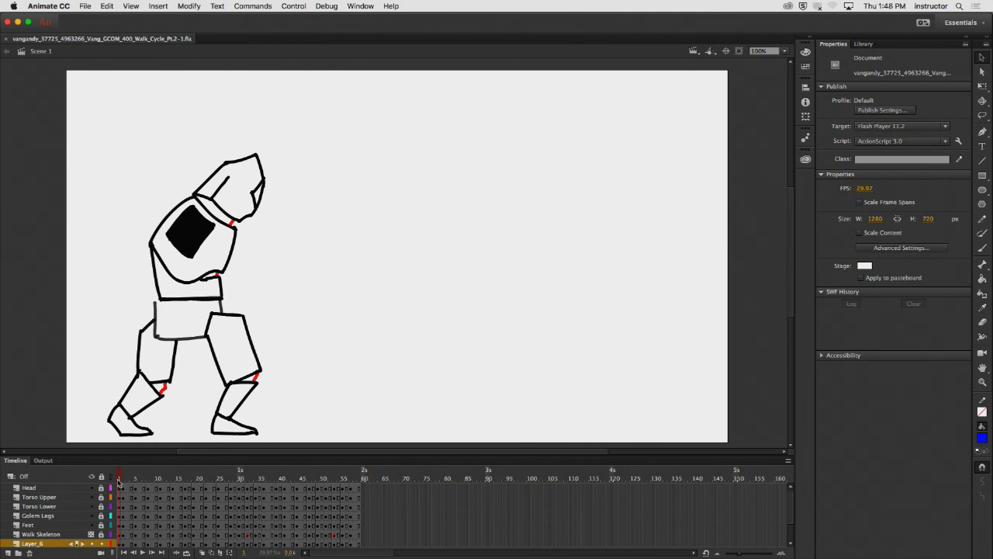
pyautogui.moveTo(118, 481); pyautogui.dragTo(81, 489)
# - Start a movie export of the walk cycle with Export Movie
pyautogui.click(82, 5)
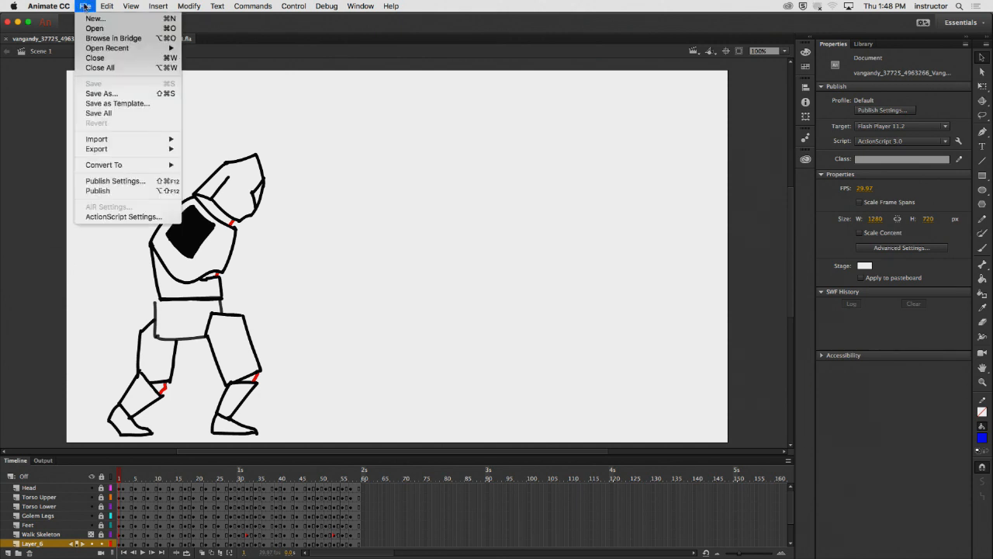
pyautogui.moveTo(81, 47)
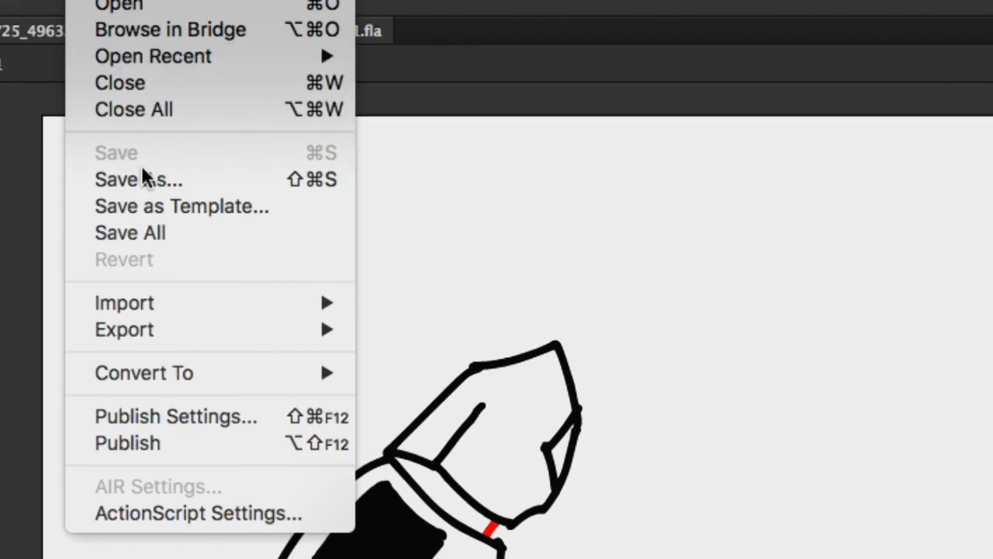
pyautogui.moveTo(233, 339)
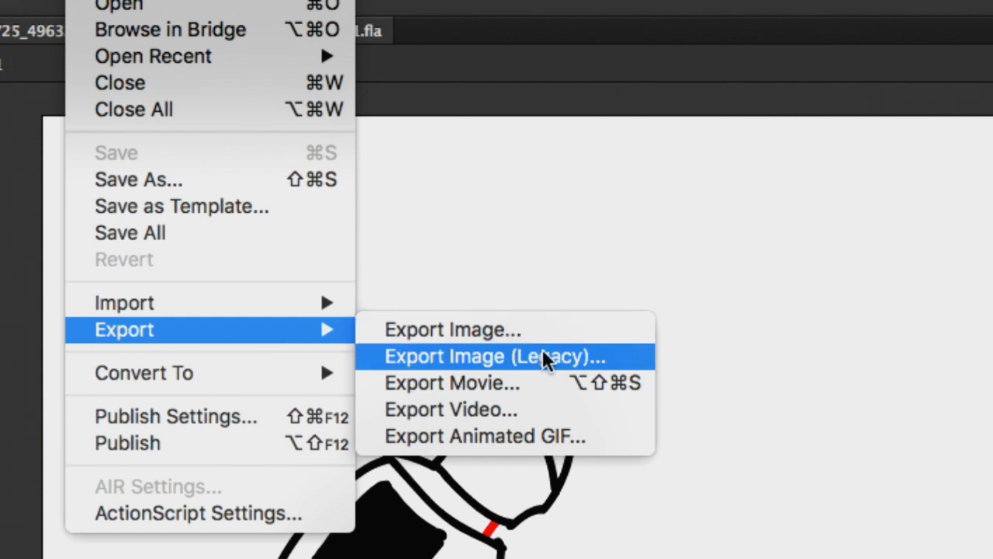
pyautogui.click(612, 380)
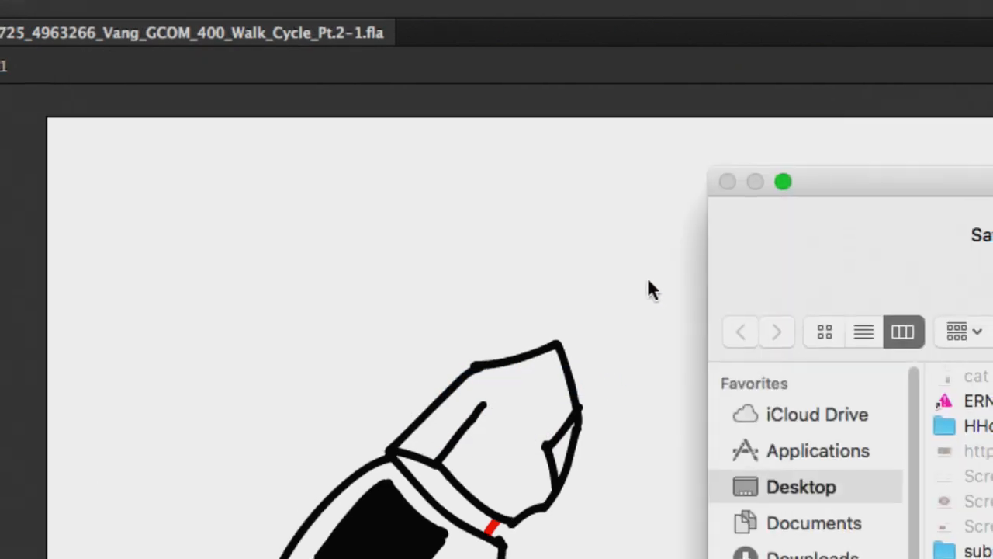
pyautogui.moveTo(851, 210); pyautogui.dragTo(276, 54)
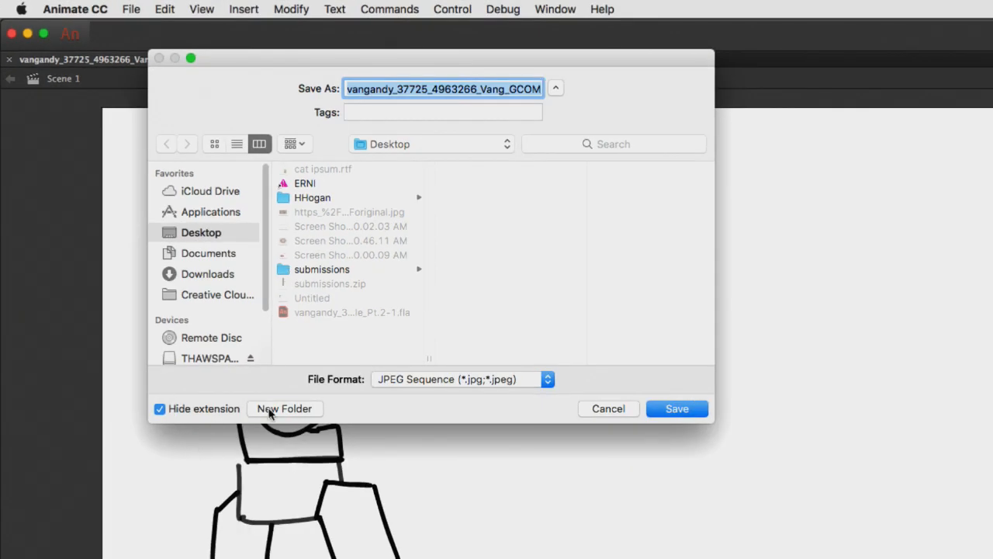
# - Create a new folder named ANDYS_ANIM on the Desktop as the export destination
pyautogui.click(270, 411)
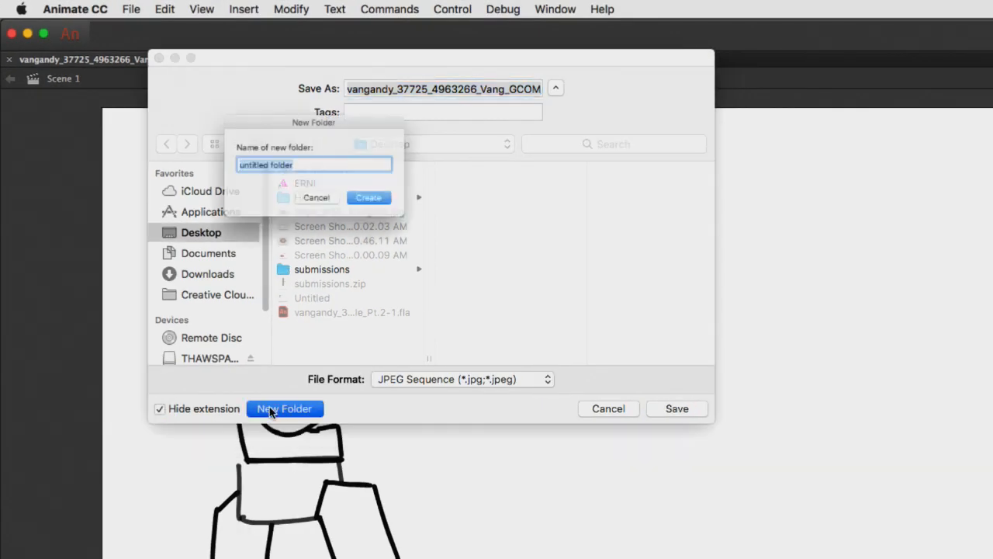
pyautogui.write('ANDYS_ANIM')
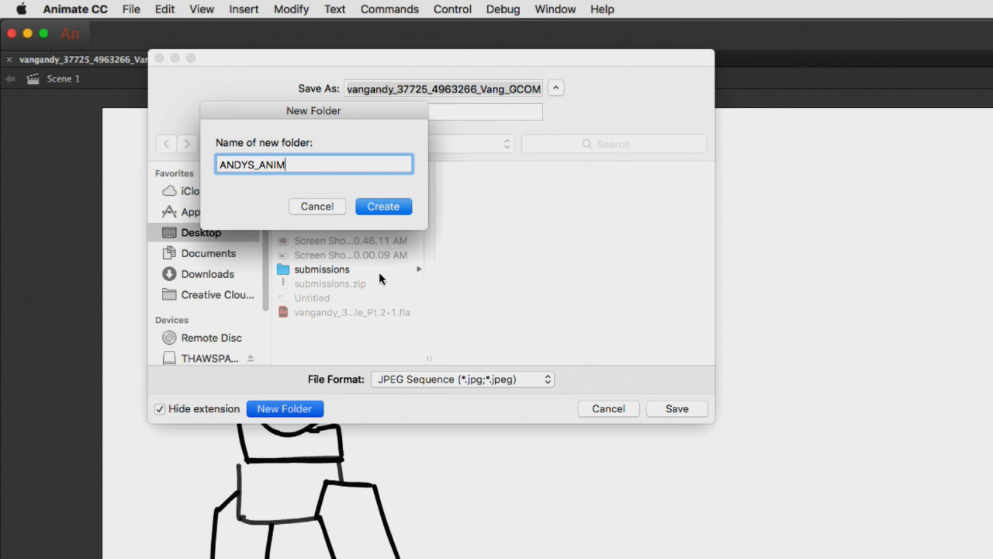
pyautogui.click(402, 206)
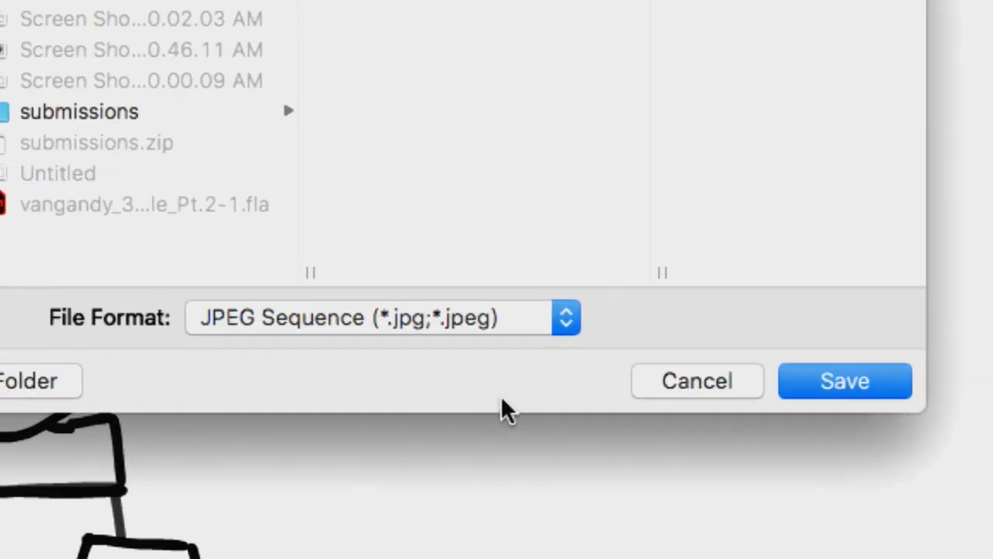
# - Export the animation to the new folder as a PNG Sequence, accepting the offered PNG settings
pyautogui.click(399, 359)
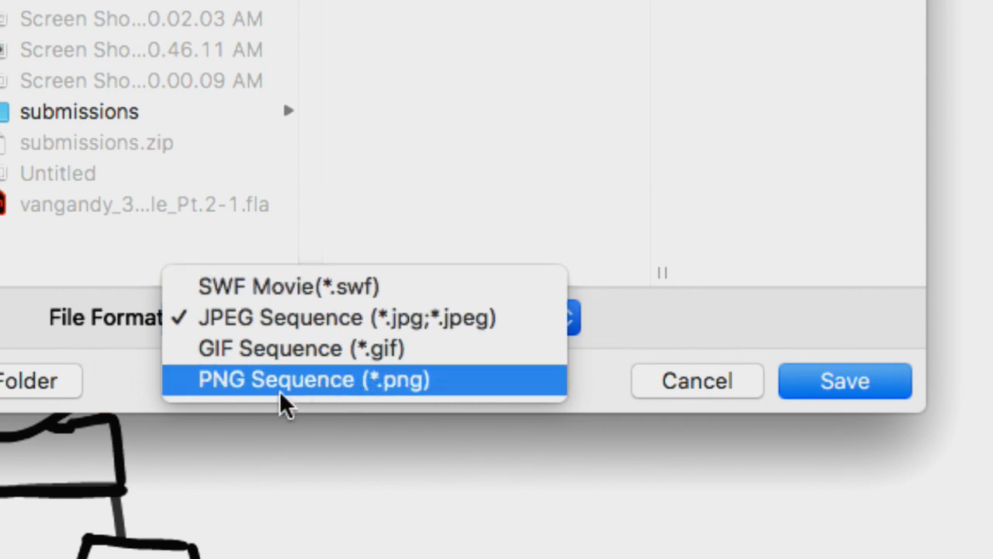
pyautogui.click(311, 388)
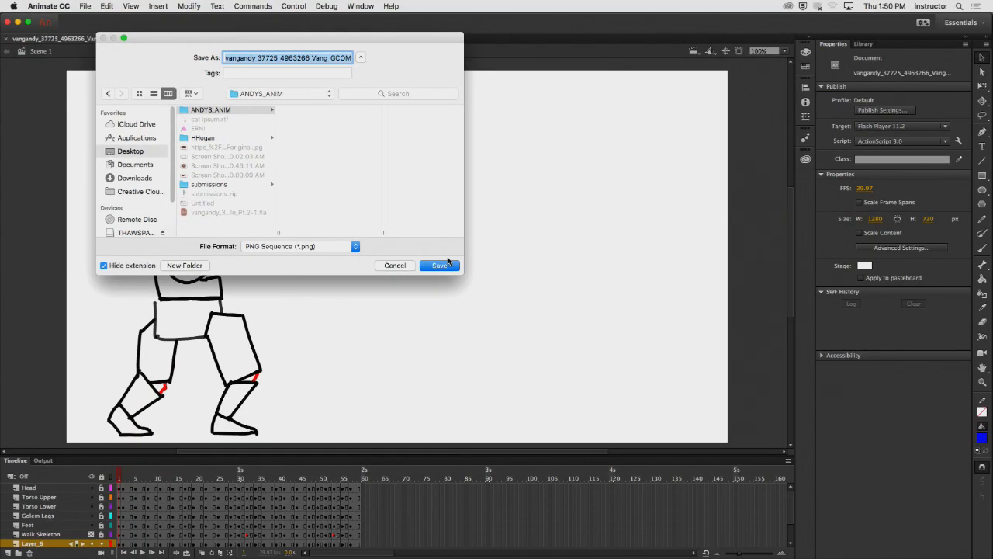
pyautogui.click(444, 265)
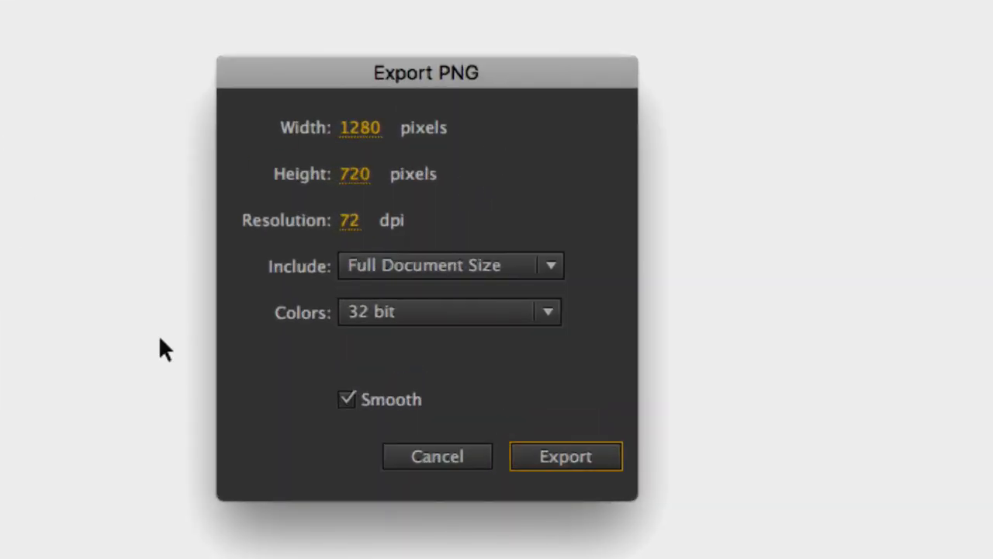
pyautogui.click(546, 462)
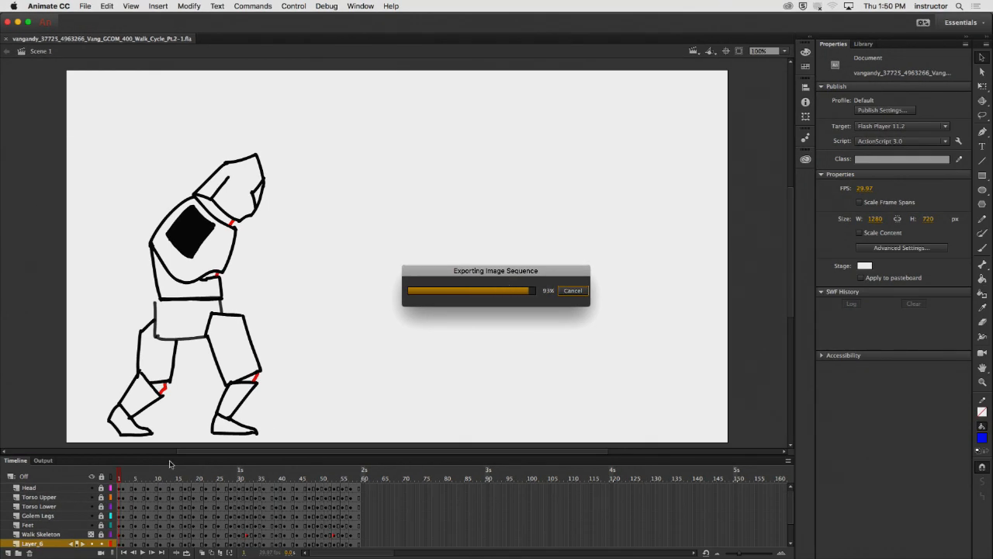
# - Hide Animate and move the ANDYS_ANIM folder near the submissions folder on the desktop
pyautogui.click(43, 7)
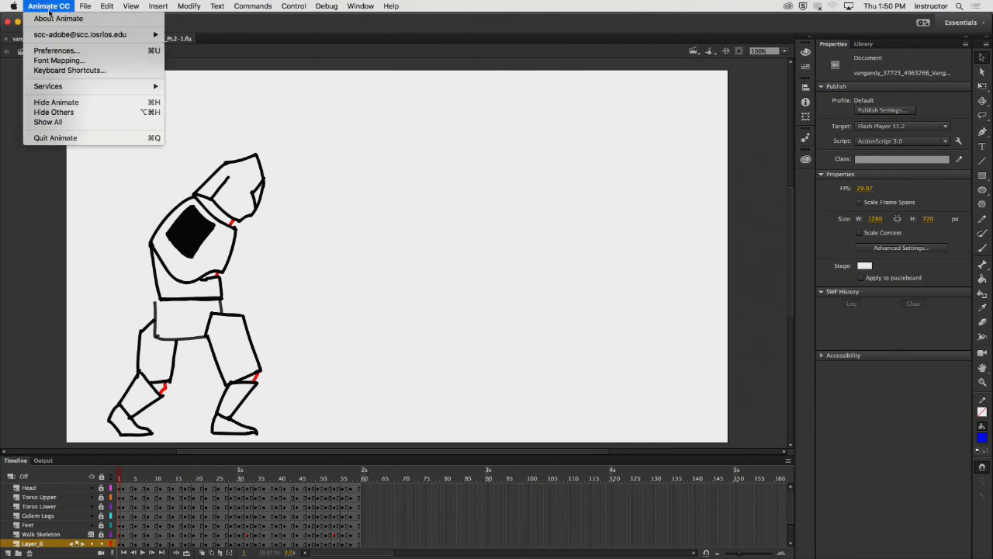
pyautogui.click(89, 103)
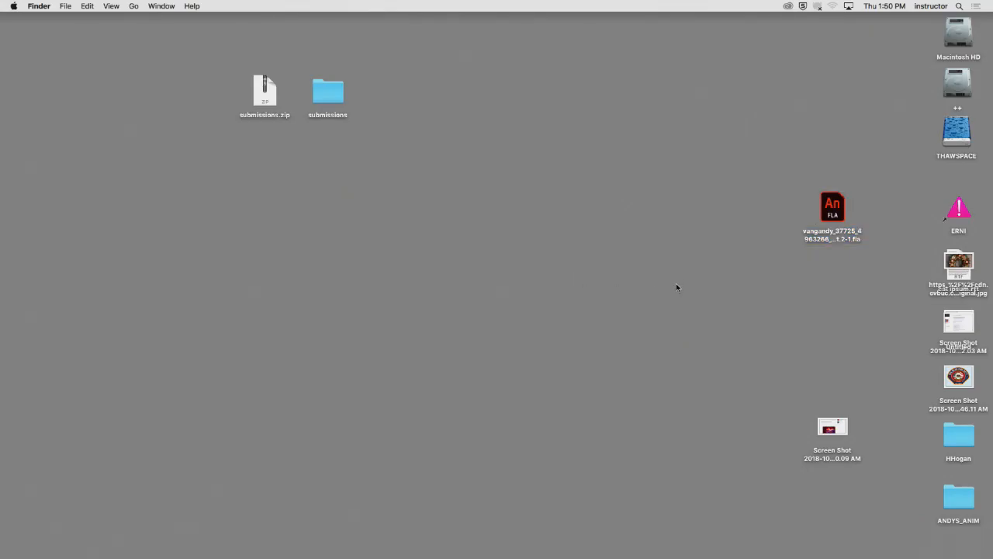
pyautogui.moveTo(959, 497); pyautogui.dragTo(458, 94)
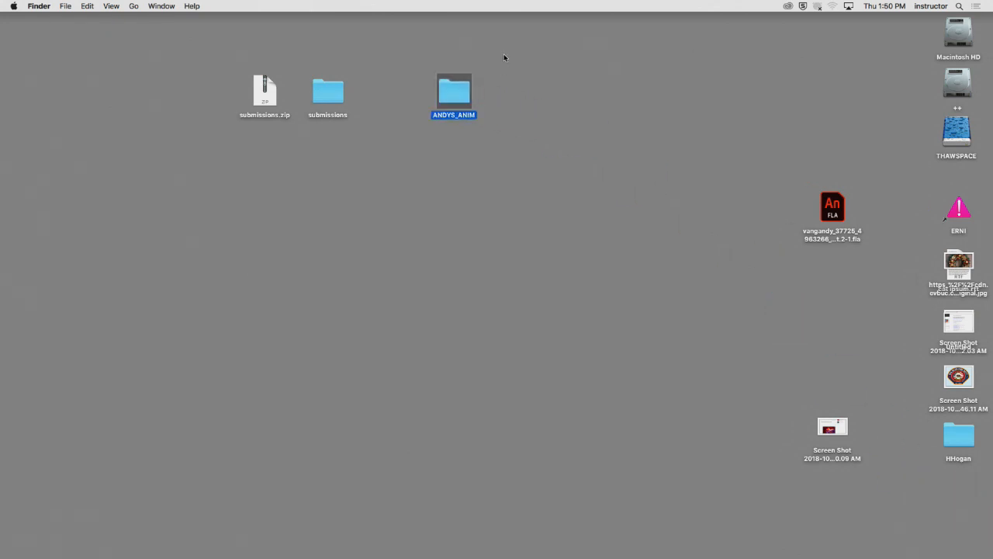
# - Open the ANDYS_ANIM folder and enlarge its window to show more of the file list
pyautogui.doubleClick(466, 96)
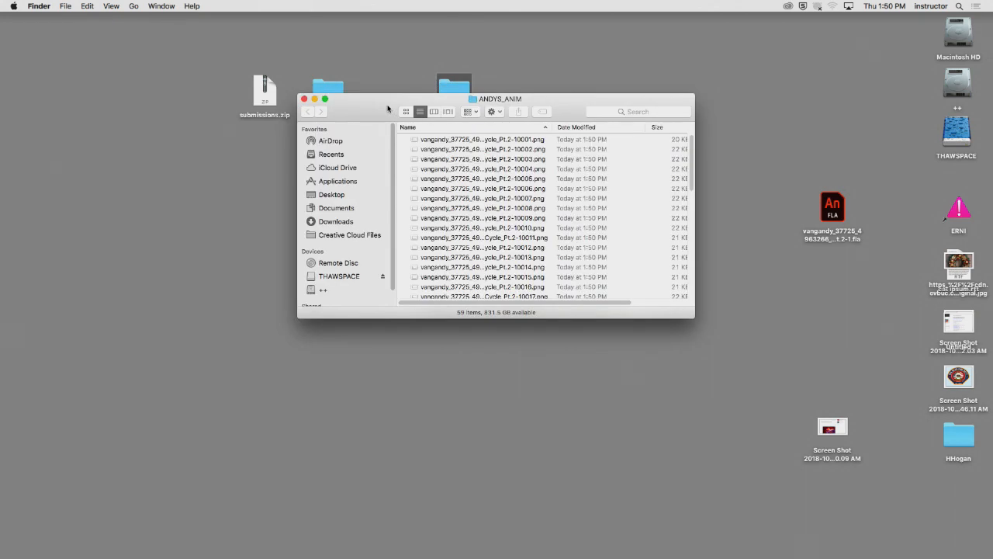
pyautogui.moveTo(387, 108); pyautogui.dragTo(294, 62)
pyautogui.moveTo(654, 288); pyautogui.dragTo(933, 510)
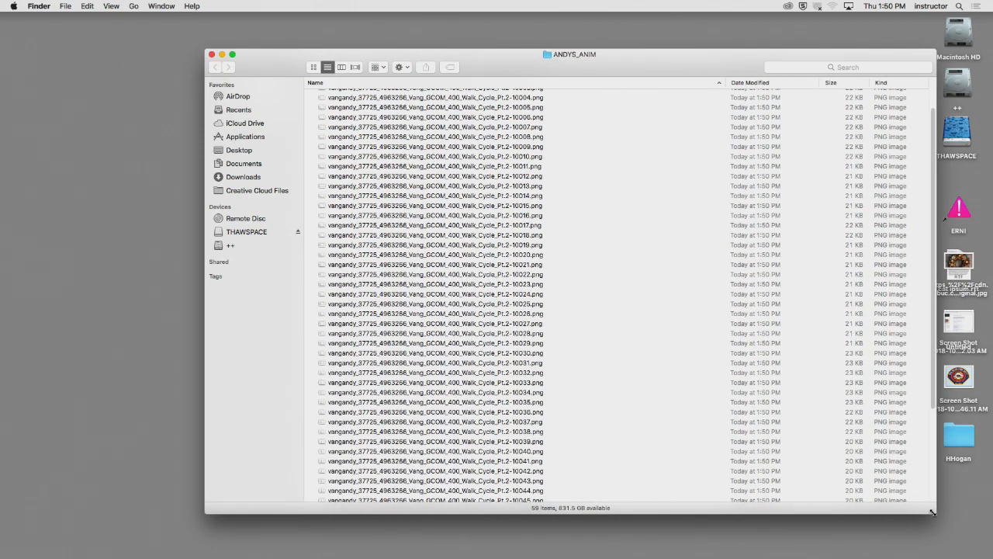
# - Preview the exported PNG frames in sequence, from the first image through the one ending in 10035
pyautogui.scroll(2, 612, 211)
pyautogui.click(472, 95)
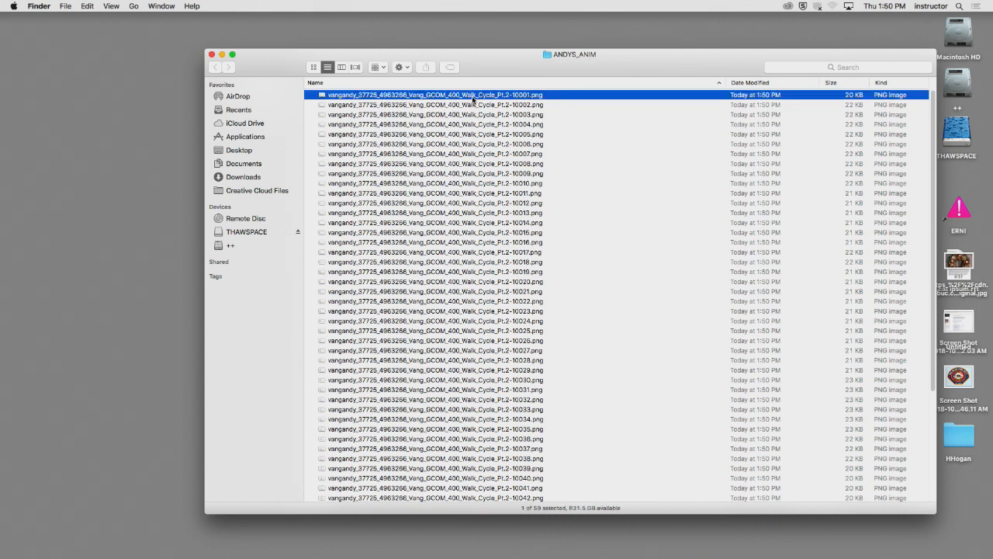
pyautogui.press('space')
pyautogui.press('Down')
pyautogui.press('Down')
pyautogui.press('Down')
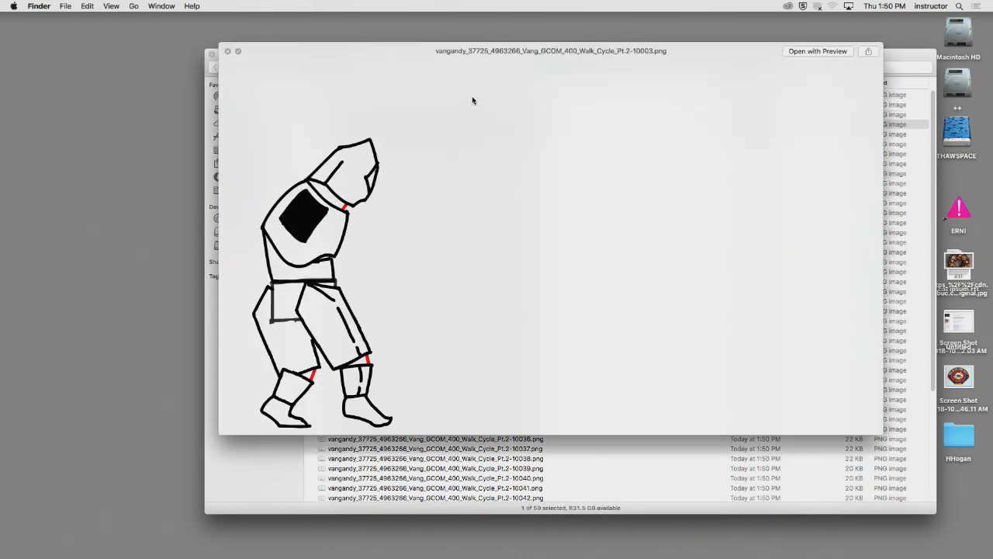
pyautogui.press('Down')
pyautogui.press('Down')
pyautogui.press('Down')
pyautogui.press('Down')
pyautogui.press('Down')
pyautogui.press('Down')
pyautogui.press('Down')
pyautogui.press('Down')
pyautogui.press('Down')
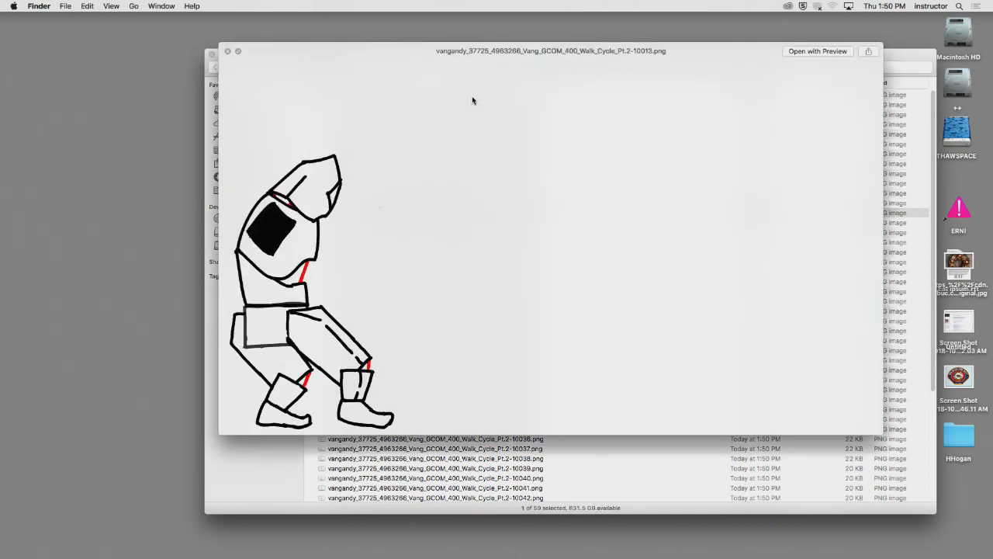
pyautogui.press('Down')
pyautogui.press('Down')
pyautogui.press('Down')
pyautogui.press('Down')
pyautogui.press('Down')
pyautogui.press('Down')
pyautogui.press('Down')
pyautogui.press('Down')
pyautogui.press('Down')
pyautogui.press('Down')
pyautogui.press('Down')
pyautogui.press('Down')
pyautogui.press('Down')
pyautogui.press('Down')
pyautogui.press('Down')
pyautogui.press('Down')
pyautogui.press('Down')
pyautogui.press('Down')
pyautogui.press('Down')
pyautogui.press('Down')
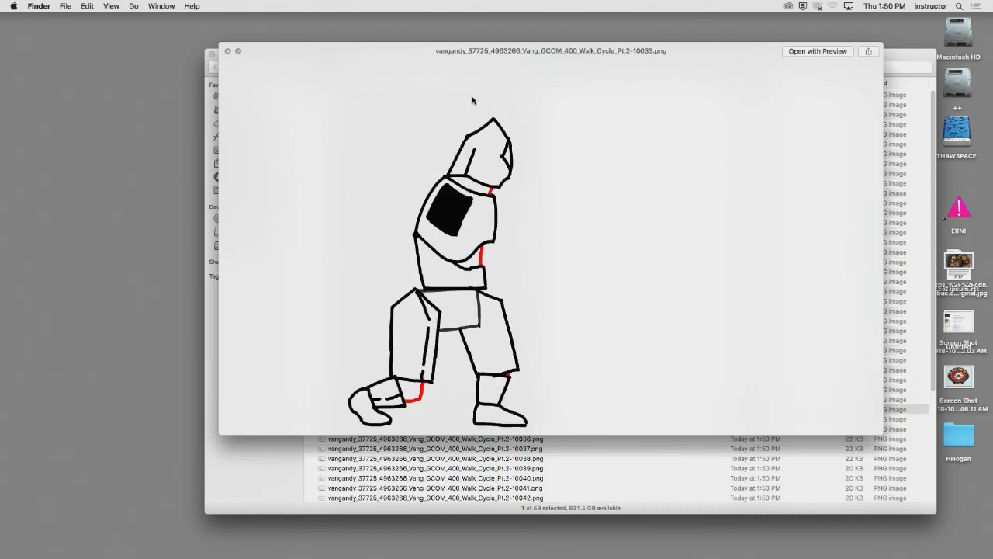
pyautogui.press('Down')
pyautogui.press('Down')
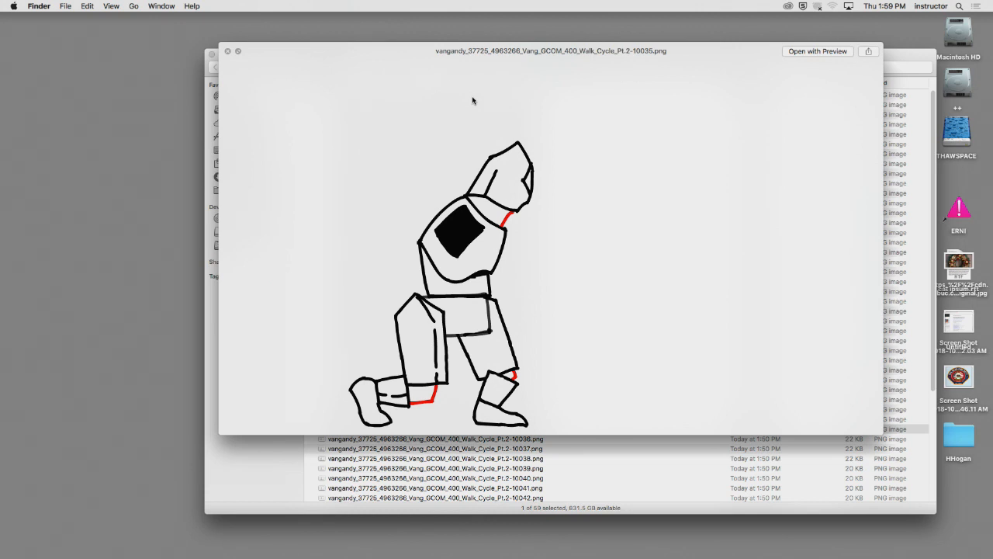
pyautogui.press('space')
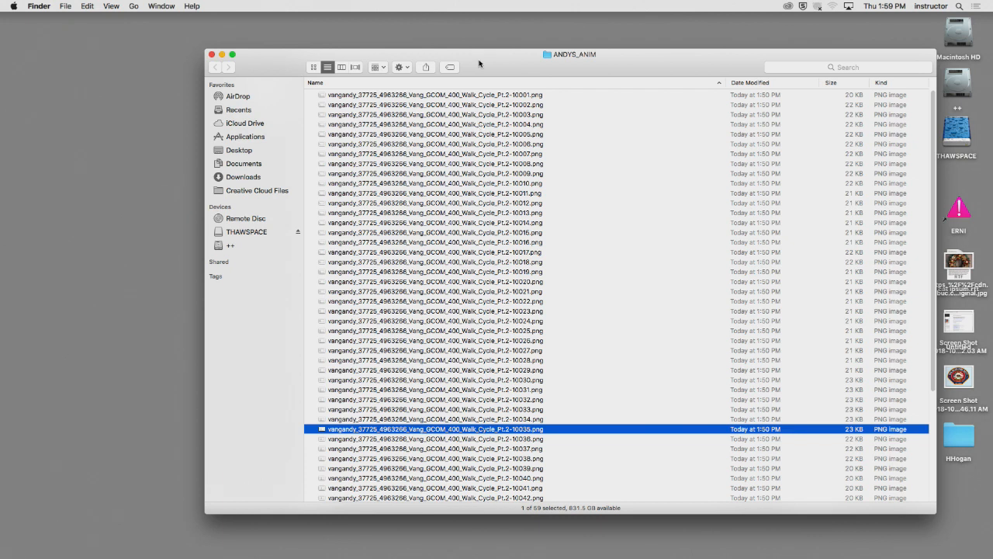
# - Look through the exported file list and close the ANDYS_ANIM folder window
pyautogui.moveTo(482, 65); pyautogui.dragTo(454, 62)
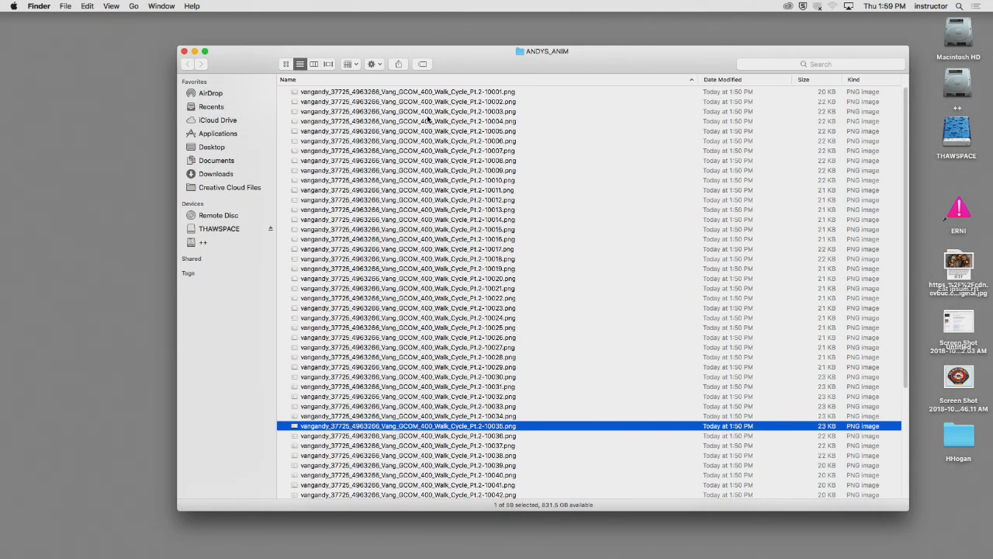
pyautogui.moveTo(237, 63); pyautogui.dragTo(221, 48)
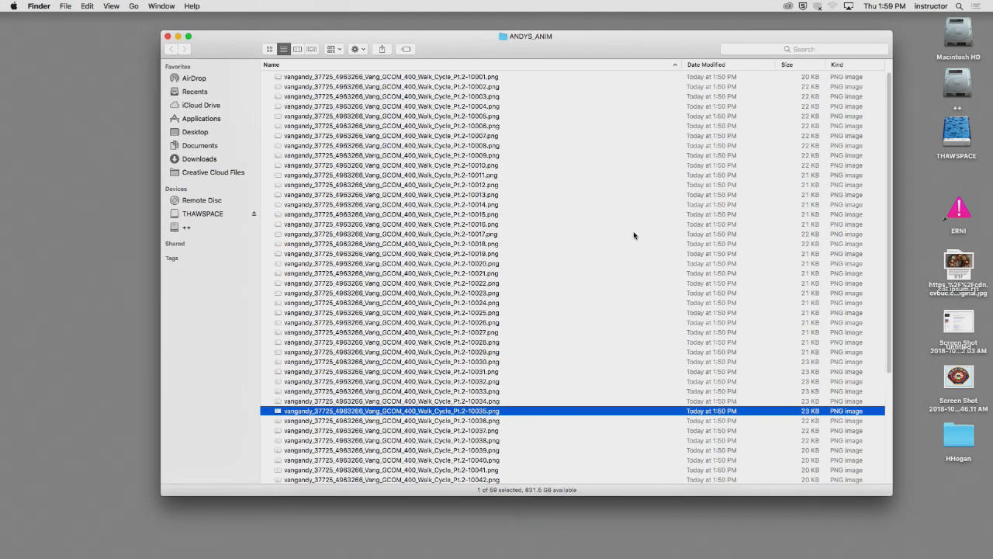
pyautogui.scroll(-5, 620, 232)
pyautogui.scroll(5, 620, 232)
pyautogui.click(167, 36)
pyautogui.click(456, 212)
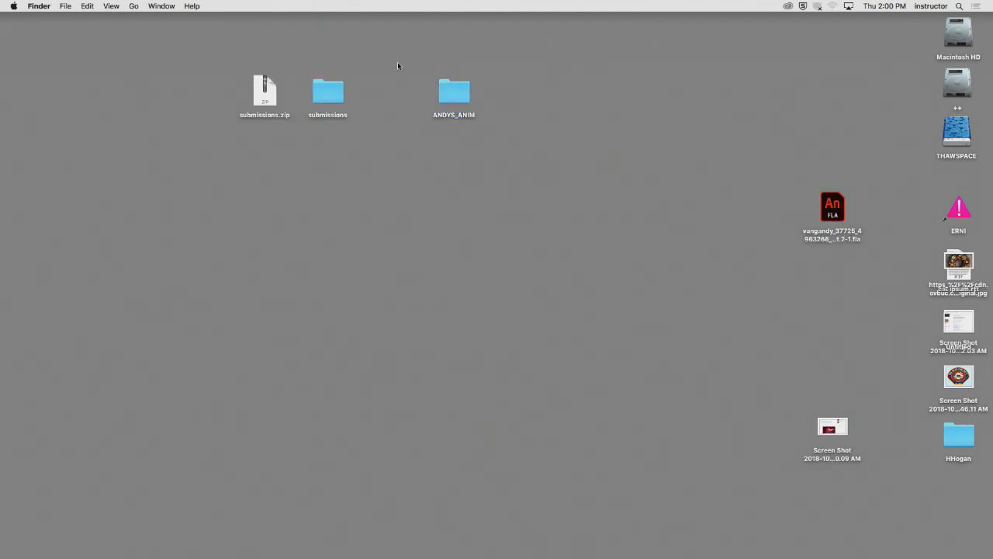
pyautogui.moveTo(397, 44); pyautogui.dragTo(486, 144)
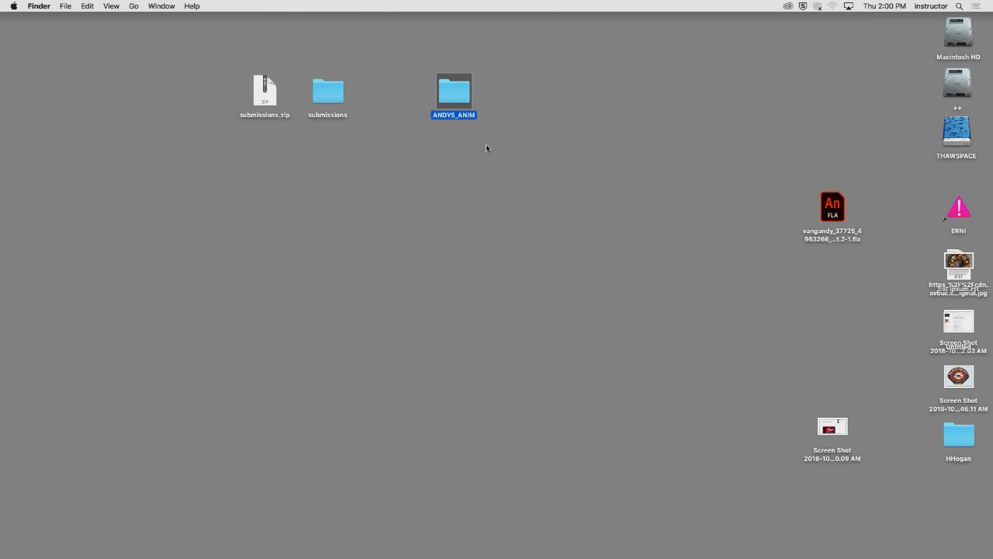
pyautogui.moveTo(450, 96); pyautogui.dragTo(456, 103)
pyautogui.click(493, 169)
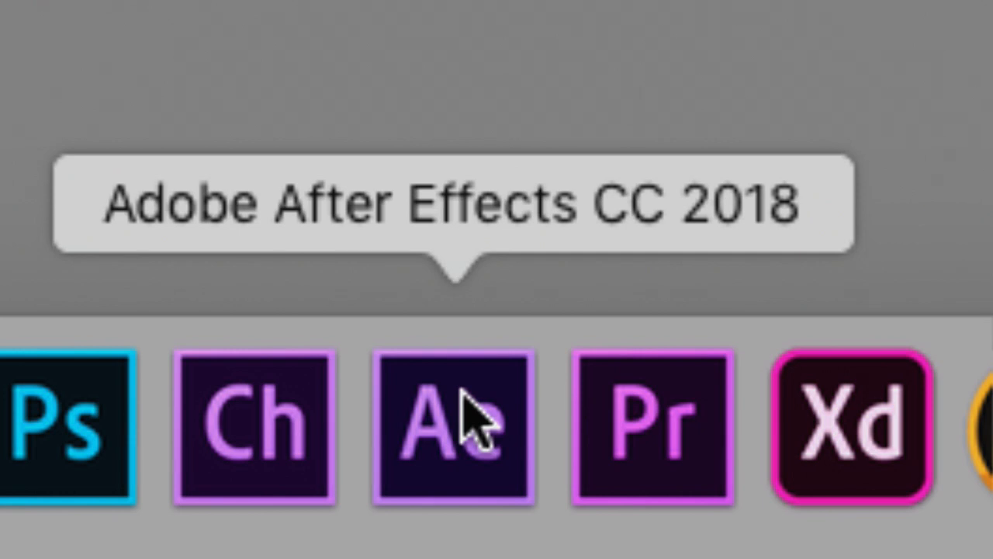
# - Launch Adobe After Effects CC 2018 and enlarge the timeline area of the empty project
pyautogui.click(461, 390)
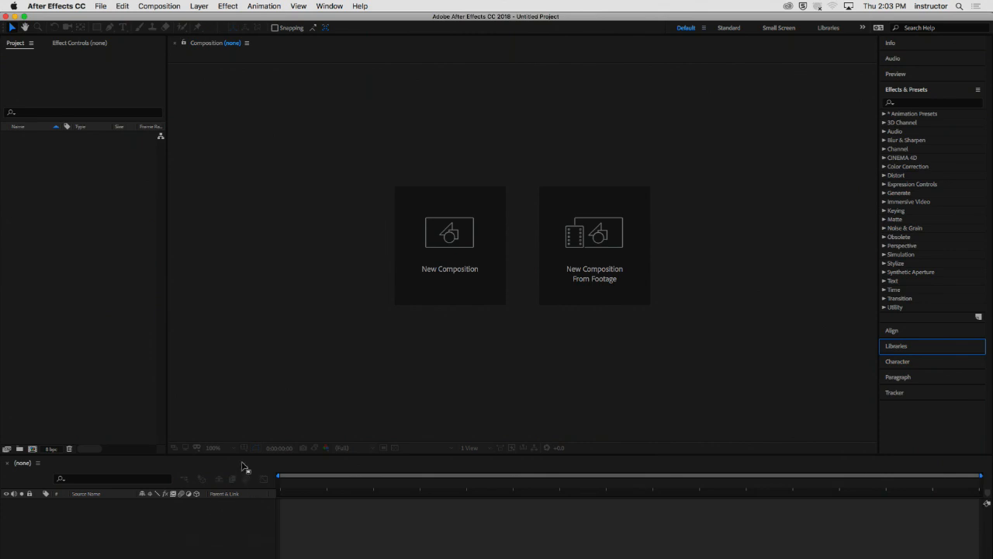
pyautogui.moveTo(241, 454); pyautogui.dragTo(247, 318)
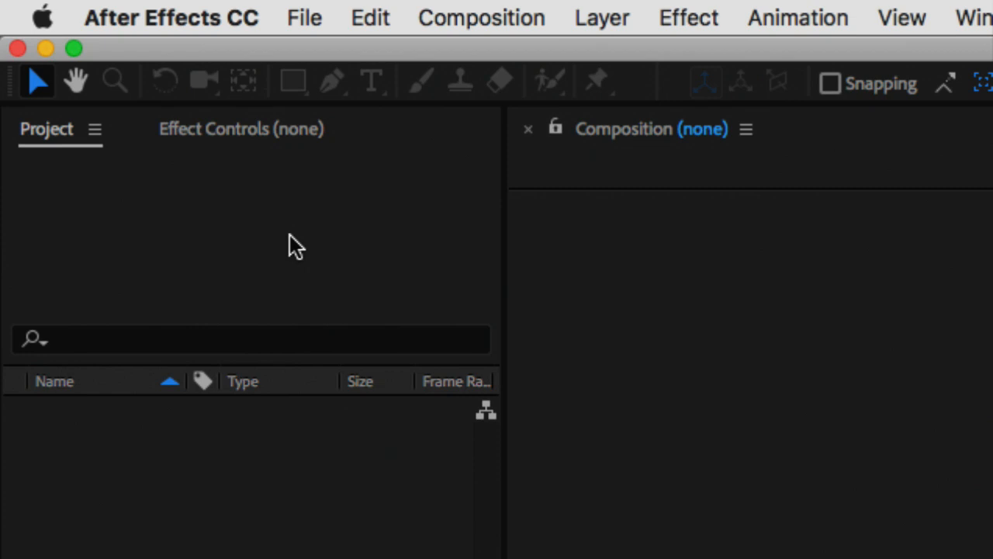
# - Start importing a file and browse to the ANDYS_ANIM folder on the desktop
pyautogui.click(285, 22)
pyautogui.moveTo(403, 417)
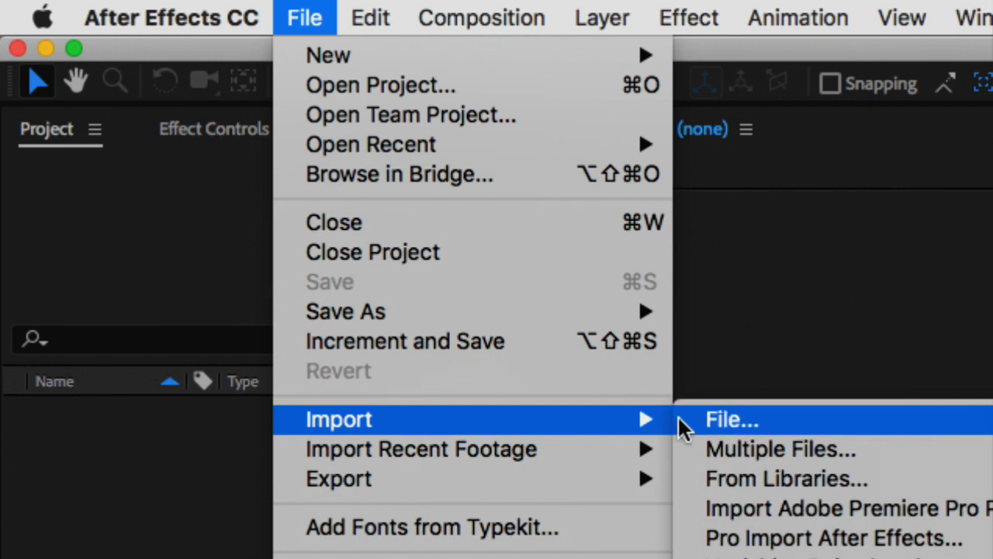
pyautogui.click(843, 413)
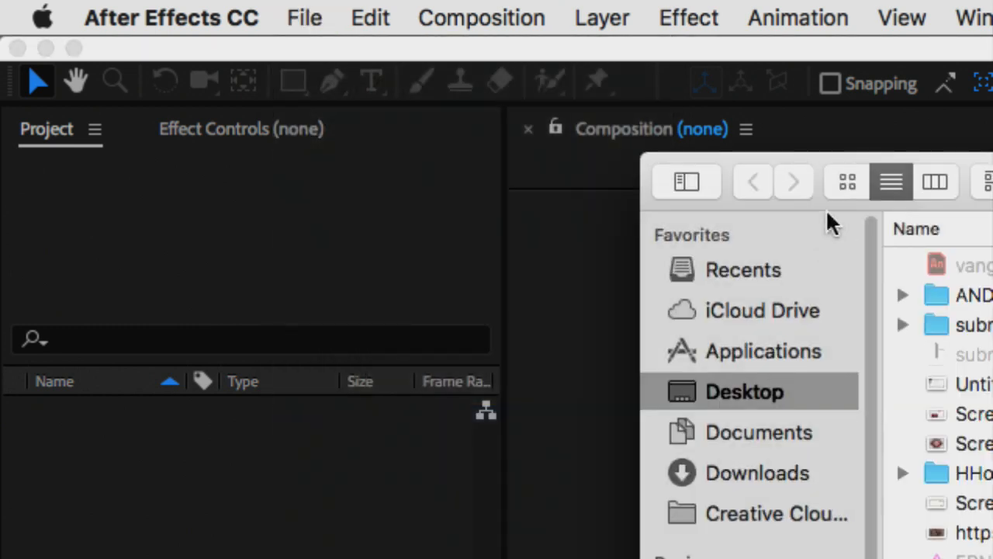
pyautogui.moveTo(953, 172); pyautogui.dragTo(358, 67)
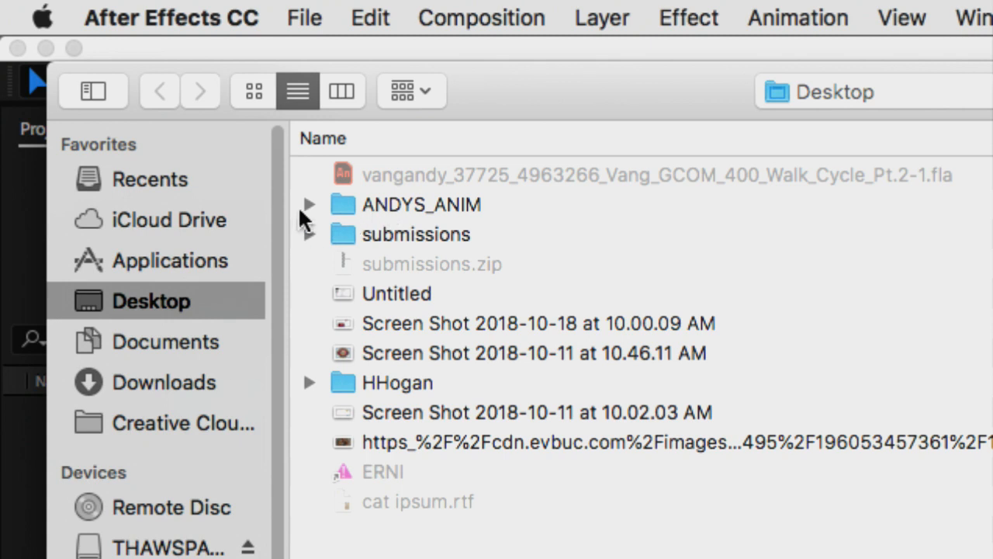
pyautogui.click(340, 200)
pyautogui.doubleClick(339, 200)
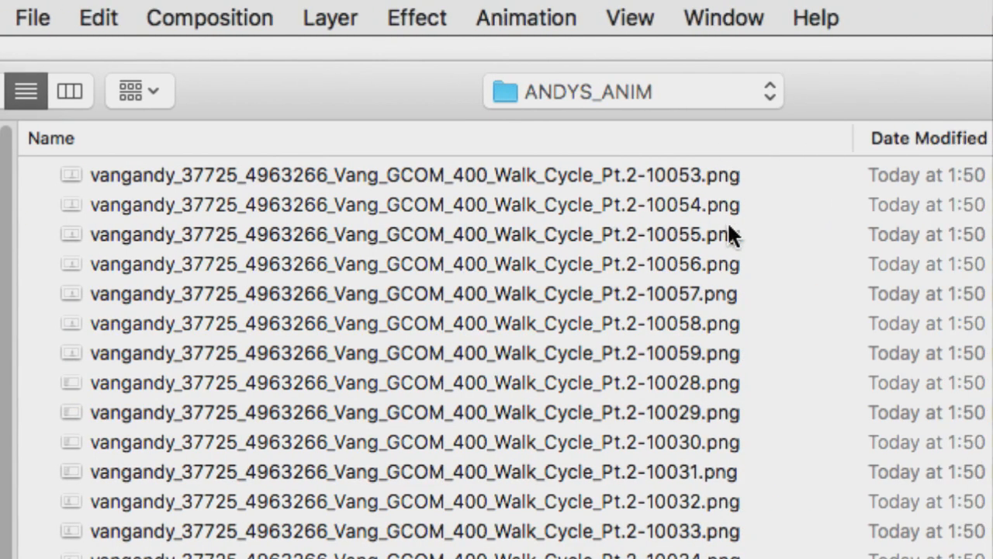
# - Sort the frames by name and import them as a PNG sequence, starting from the image ending in 10001
pyautogui.click(726, 138)
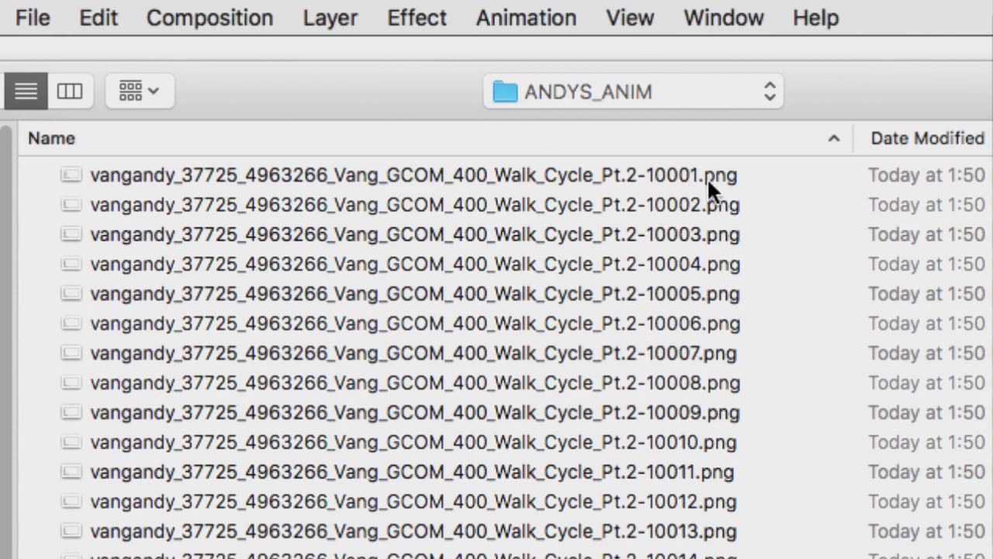
pyautogui.click(531, 175)
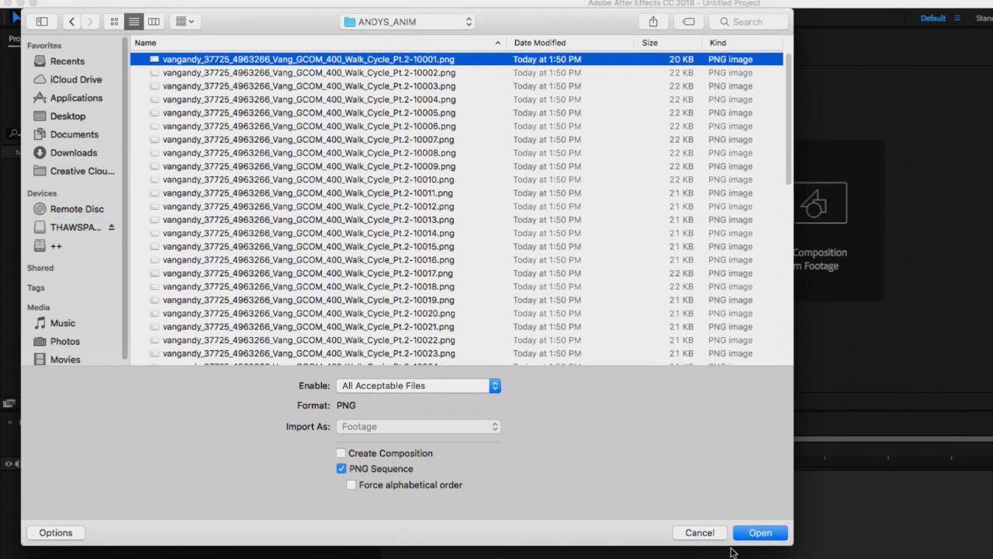
pyautogui.click(761, 537)
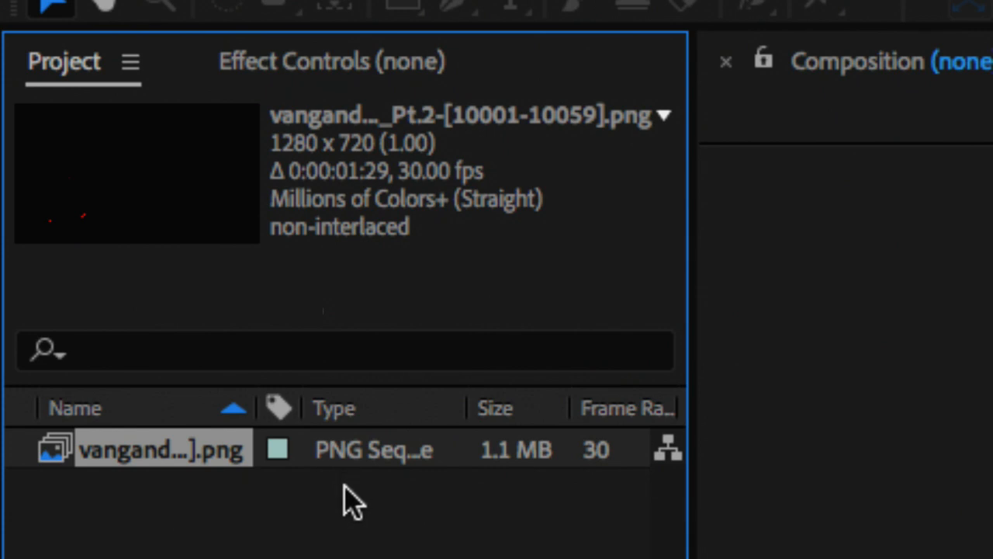
# - Interpret the imported PNG sequence footage at an assumed frame rate of 24 frames per second
pyautogui.rightClick(331, 463)
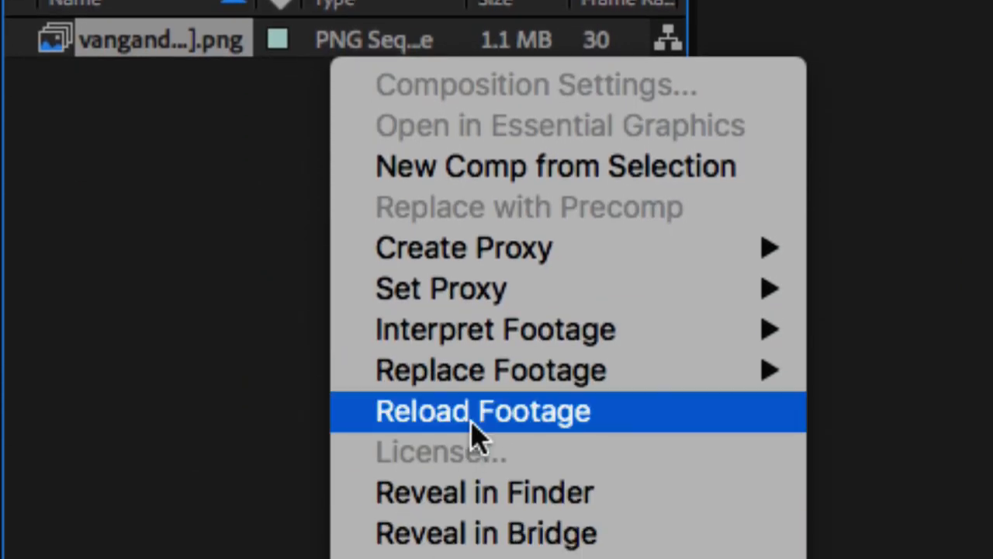
pyautogui.moveTo(509, 362)
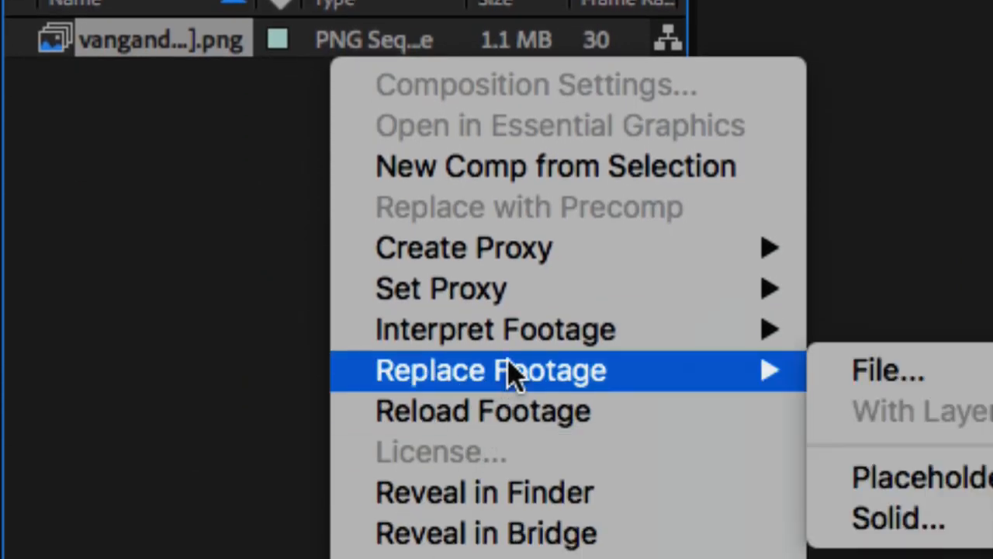
pyautogui.moveTo(538, 337)
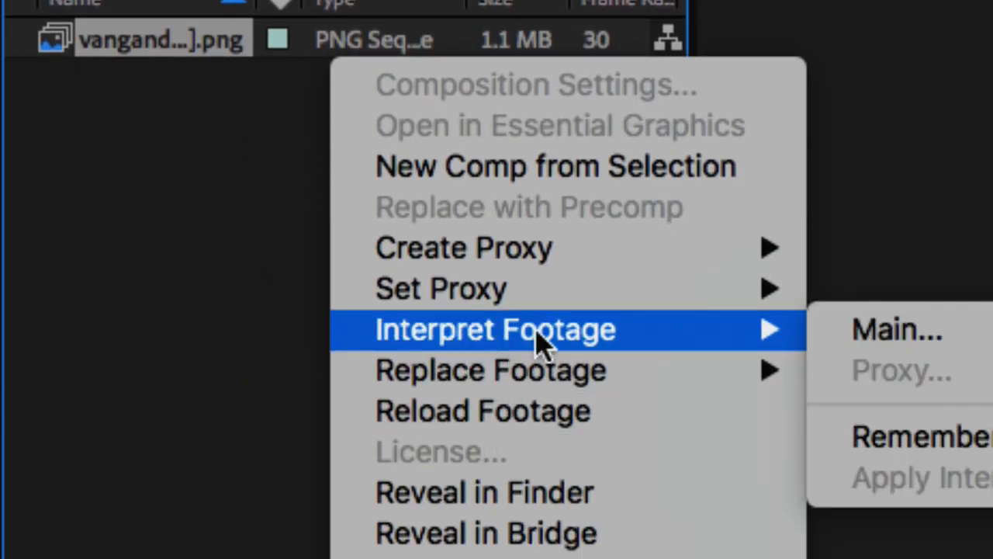
pyautogui.click(956, 340)
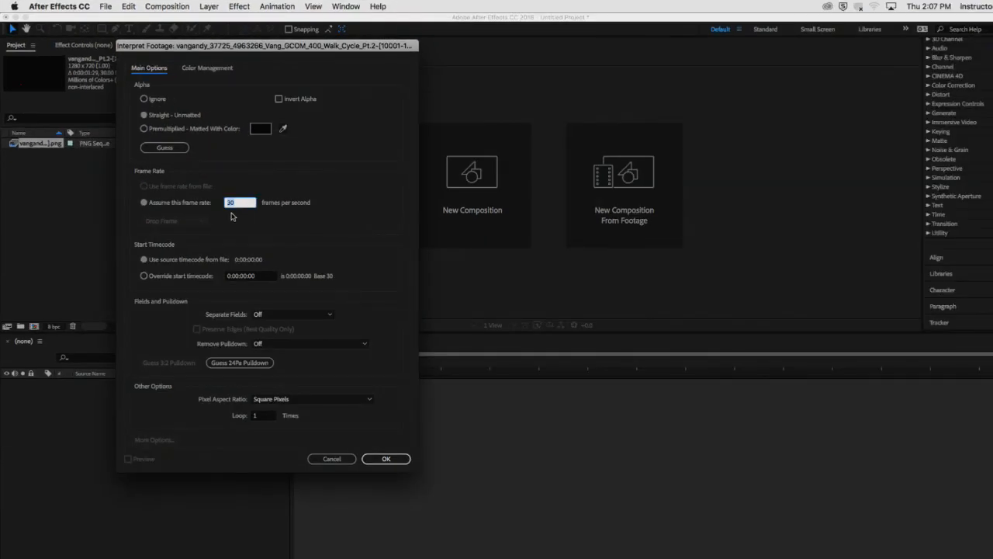
pyautogui.moveTo(235, 45); pyautogui.dragTo(460, 117)
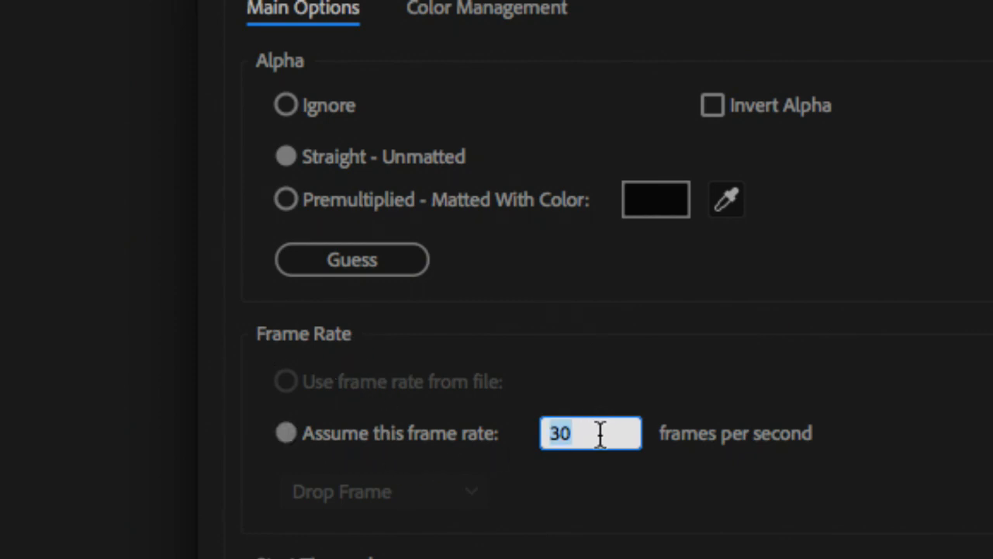
pyautogui.write('24')
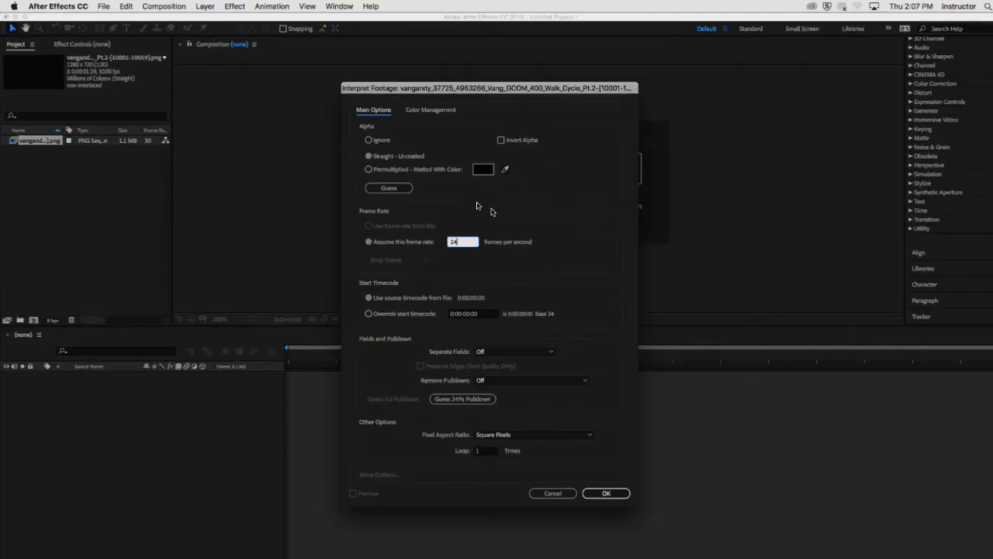
pyautogui.click(608, 493)
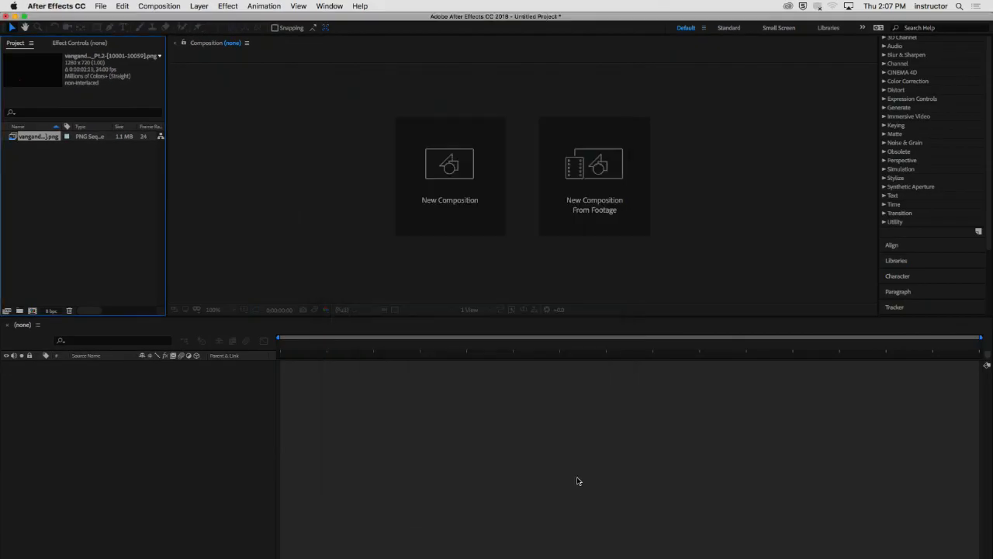
# - Start a new composition and name it andys_anim
pyautogui.click(49, 161)
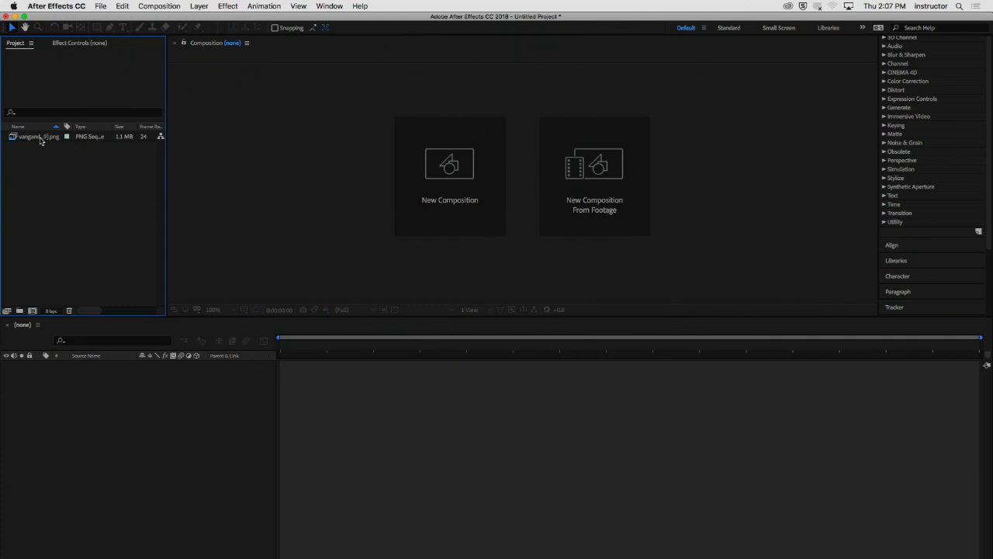
pyautogui.click(41, 139)
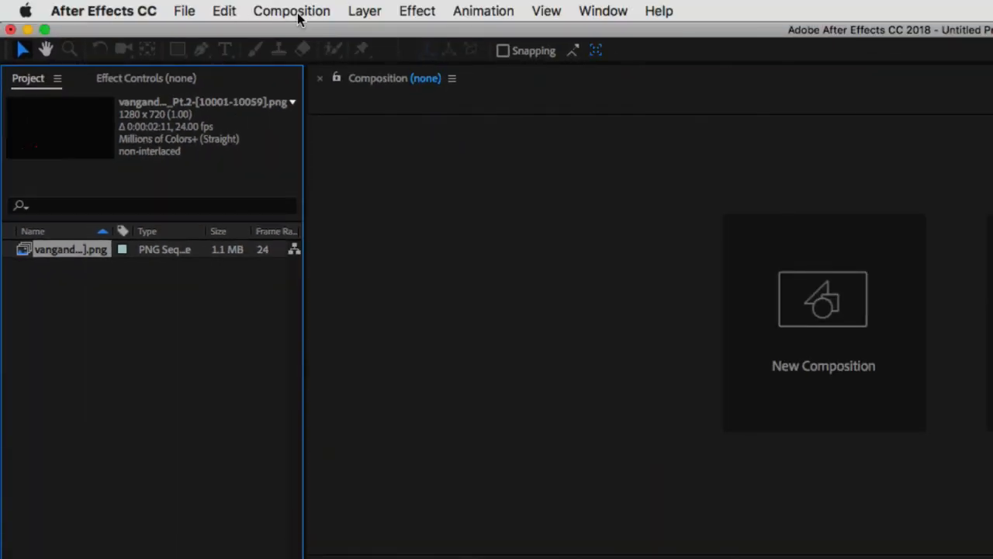
pyautogui.click(294, 13)
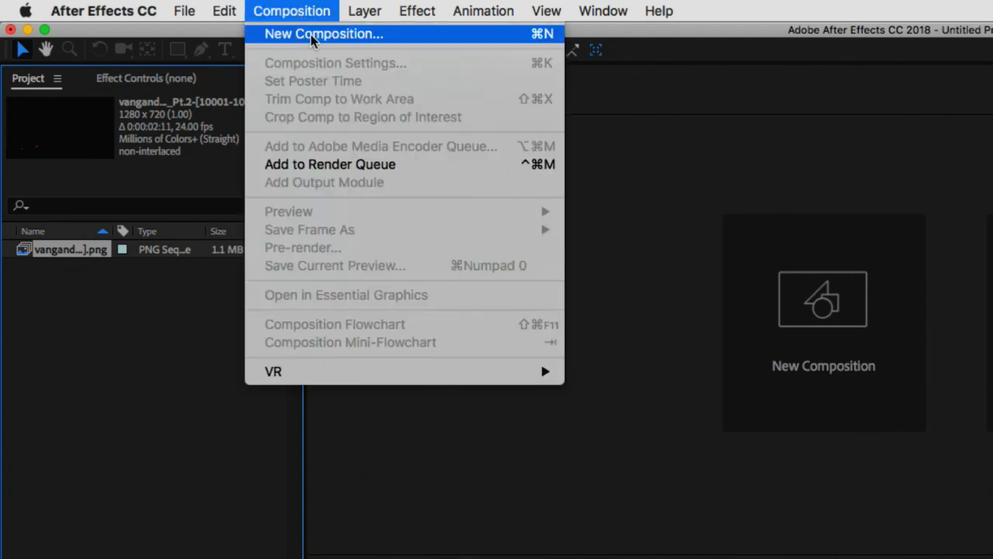
pyautogui.click(314, 36)
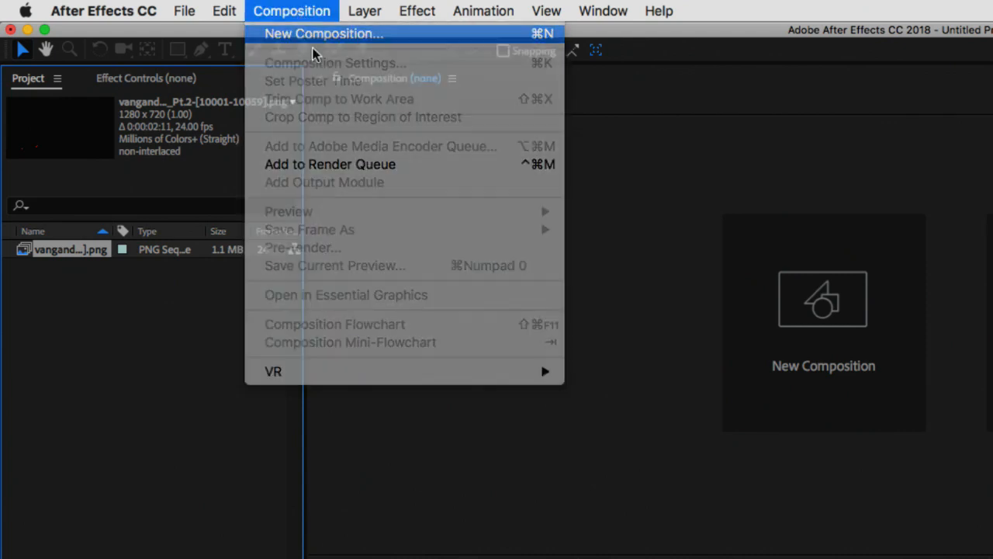
pyautogui.moveTo(669, 56); pyautogui.dragTo(430, 51)
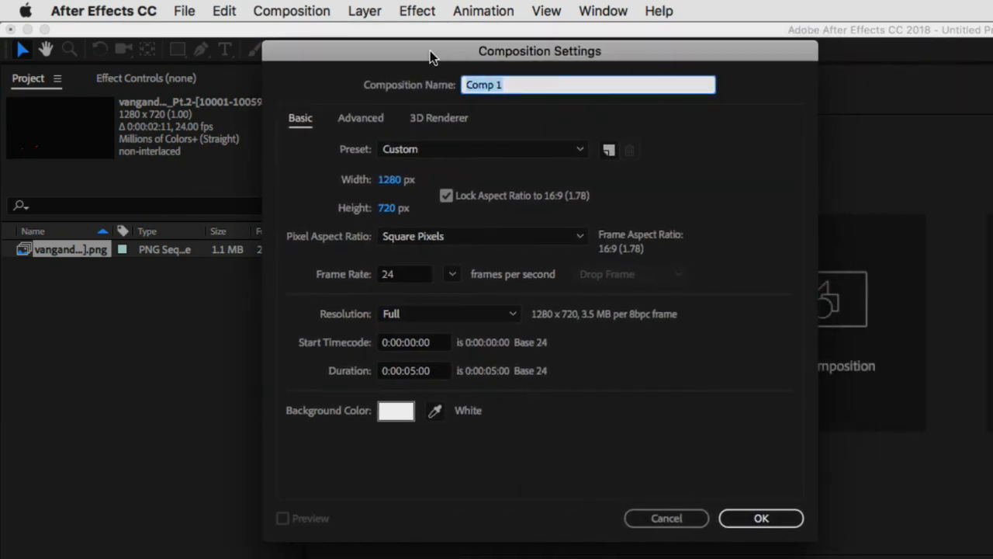
pyautogui.write('andys_anim')
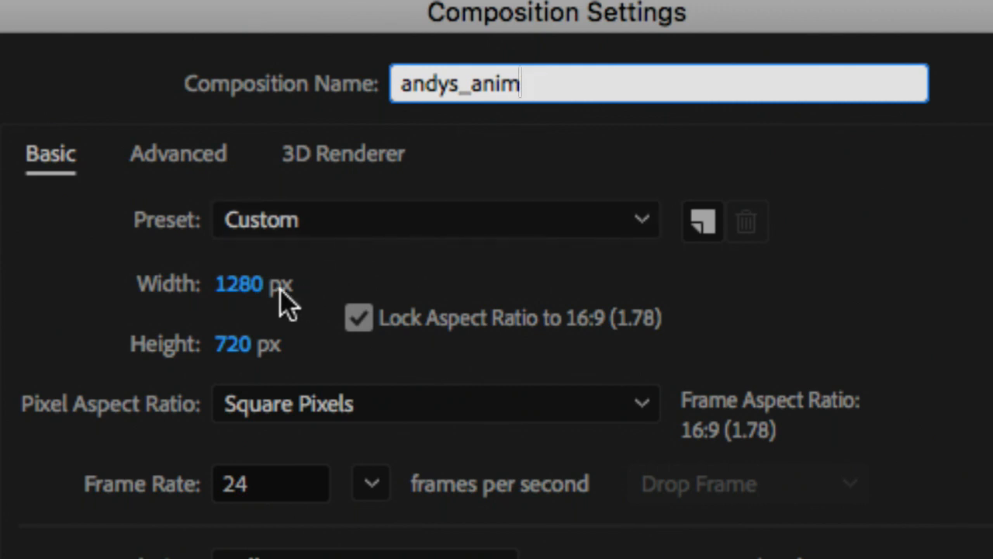
# - Try a composition width of 1080 px with the aspect ratio locked, and restore the width to 1280 px
pyautogui.click(243, 285)
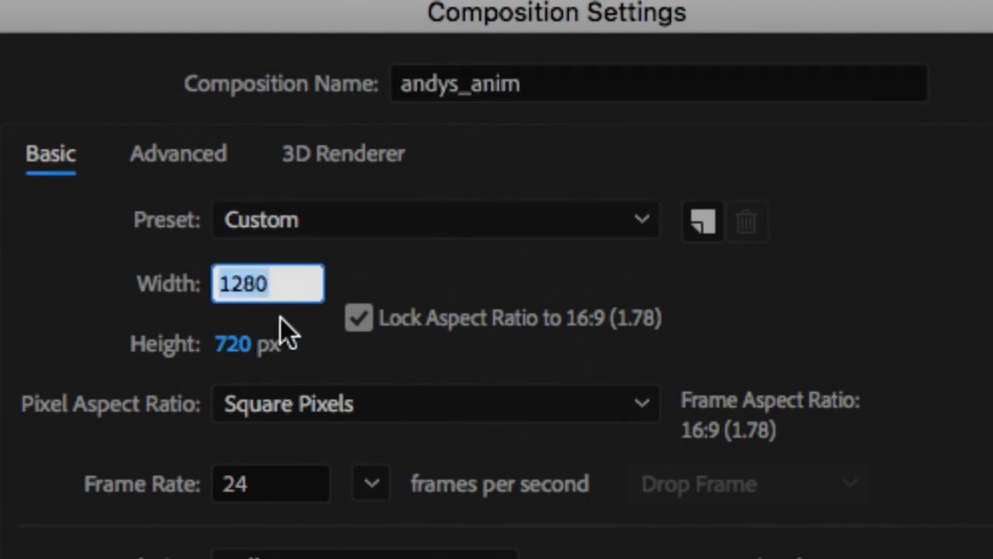
pyautogui.write('1080')
pyautogui.click(320, 354)
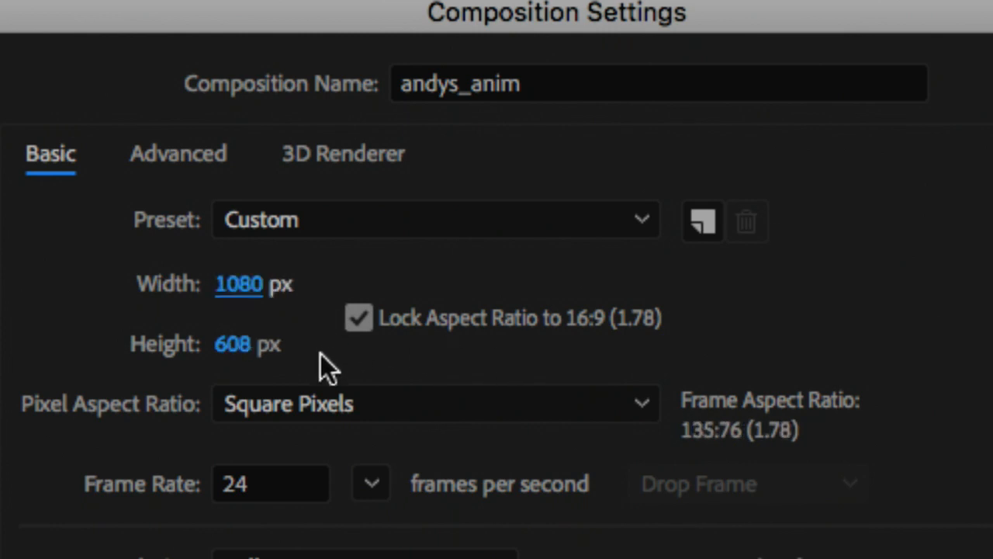
pyautogui.click(243, 286)
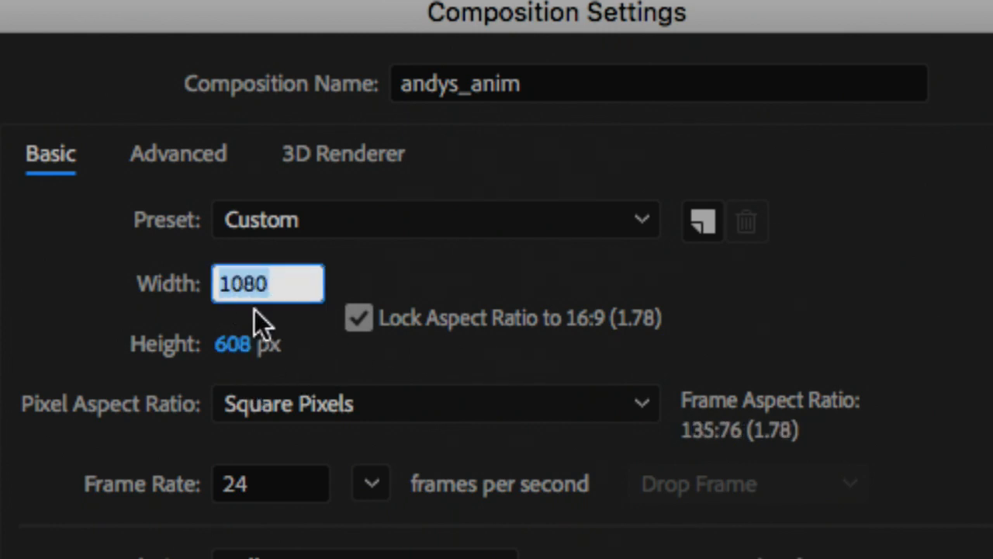
pyautogui.write('1280')
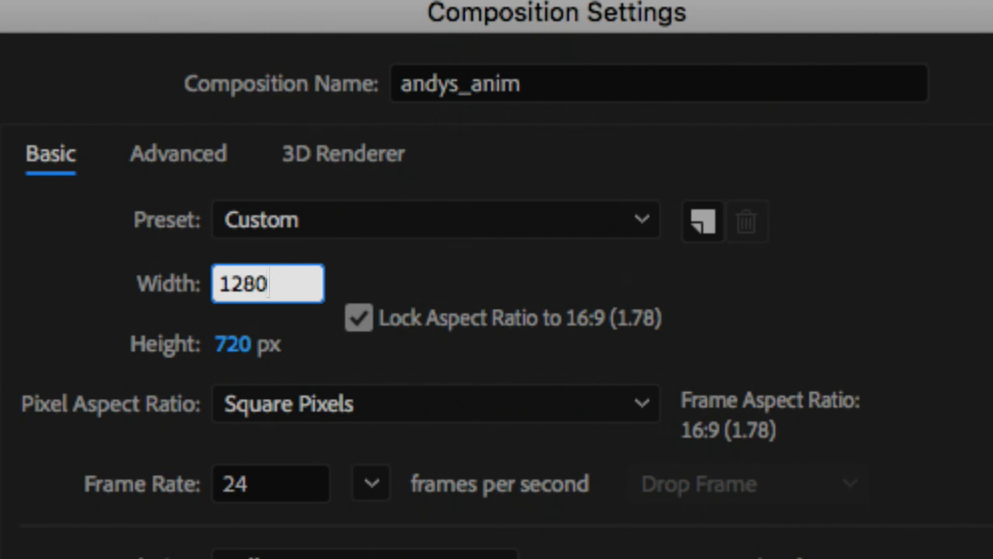
pyautogui.click(352, 356)
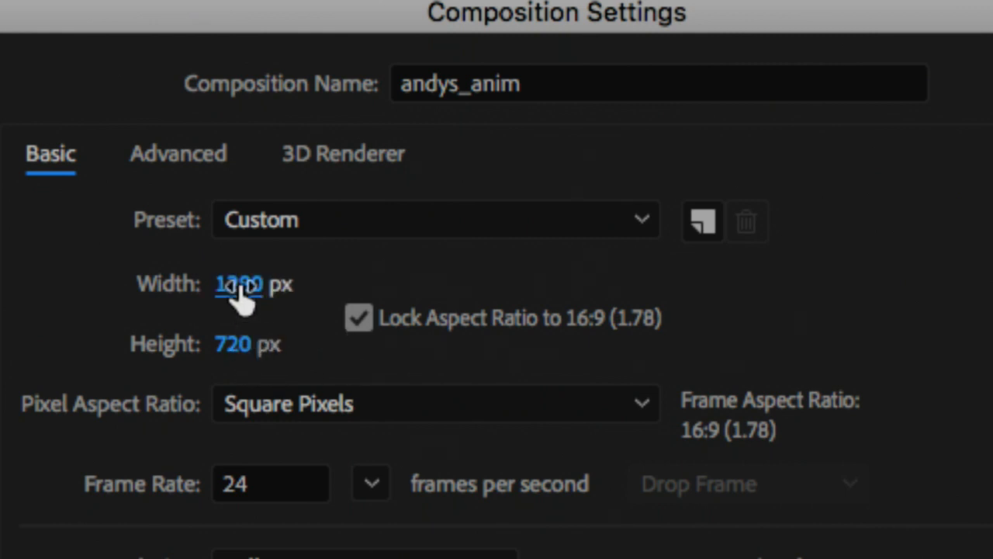
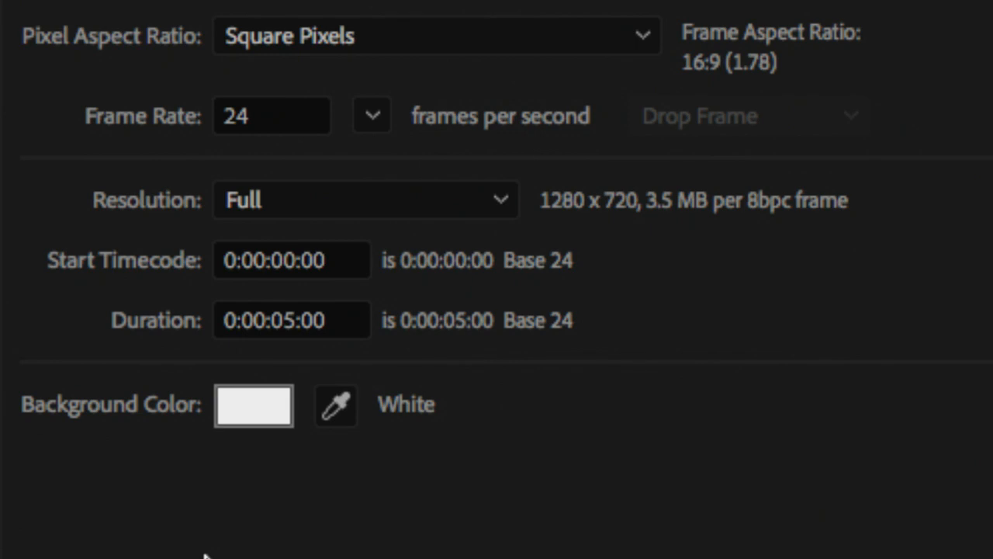
# - Set the composition's background colour to black and create the composition with a 5-second duration at 24 fps
pyautogui.doubleClick(284, 321)
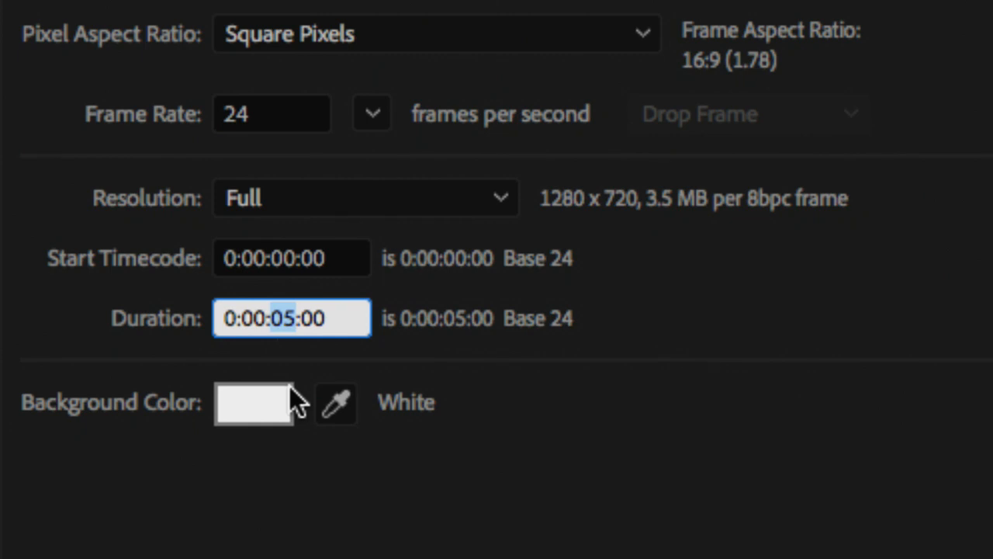
pyautogui.click(483, 483)
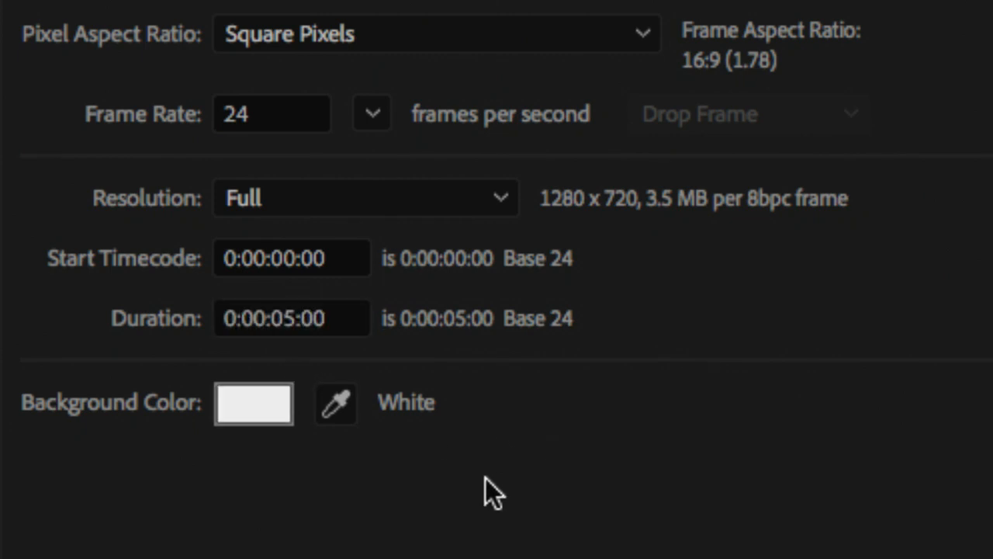
pyautogui.click(277, 408)
pyautogui.moveTo(644, 380); pyautogui.dragTo(455, 446)
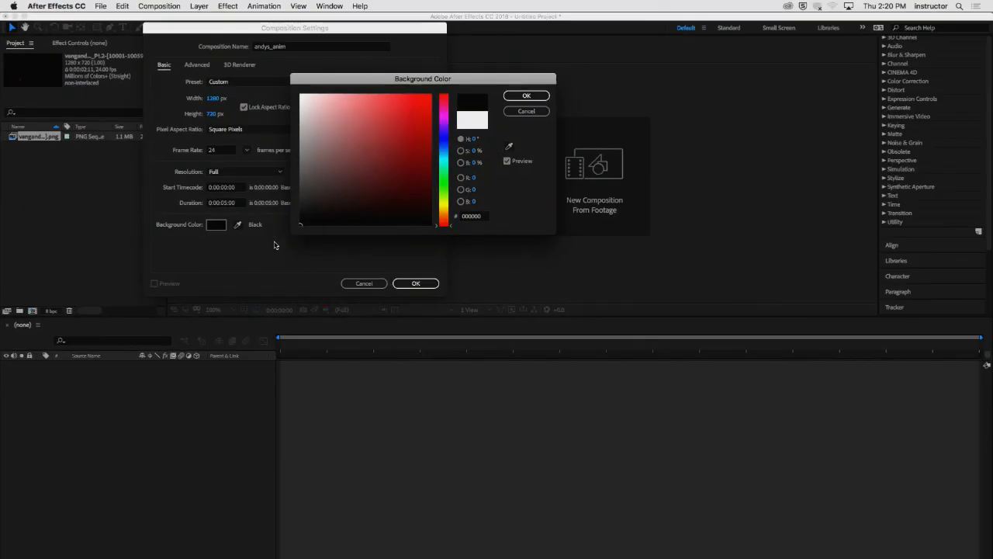
pyautogui.click(526, 96)
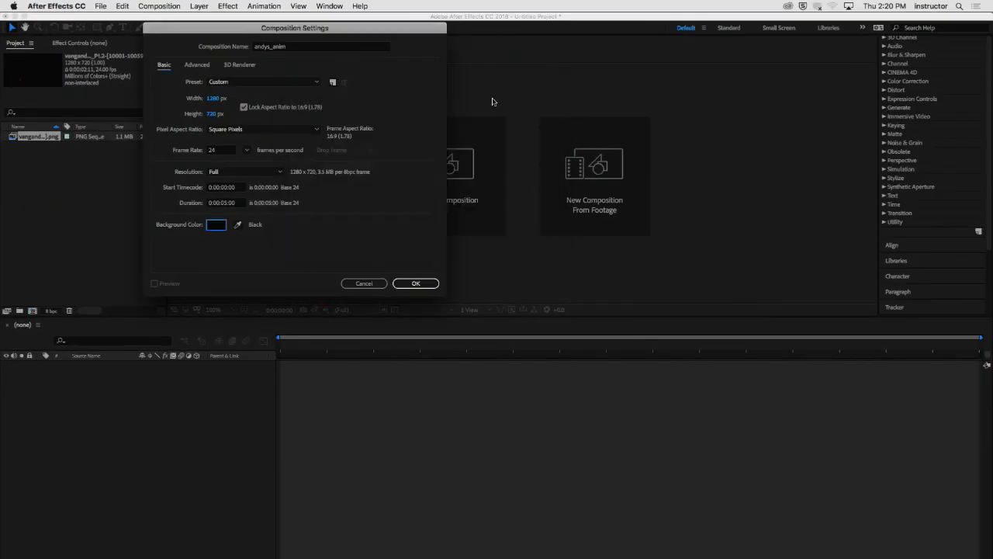
pyautogui.moveTo(348, 31); pyautogui.dragTo(512, 83)
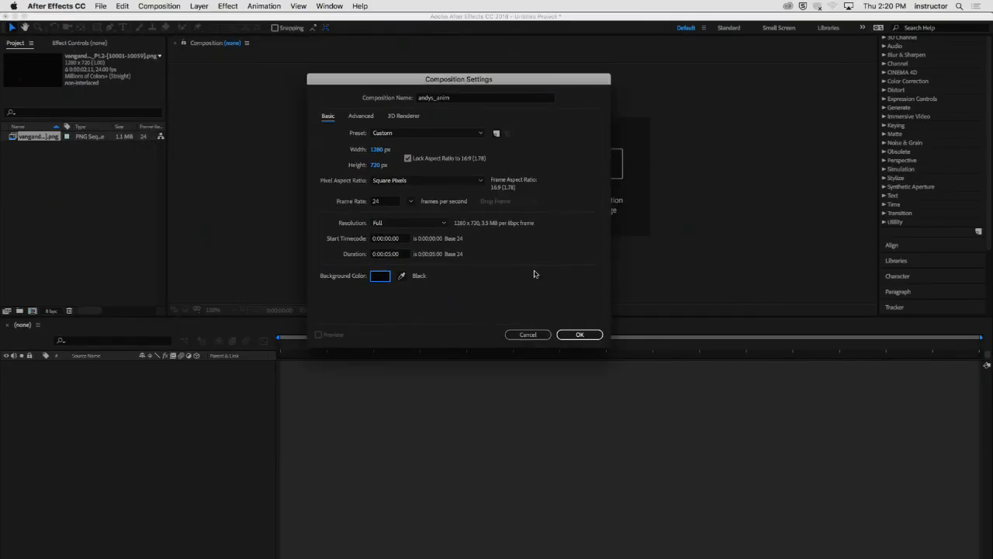
pyautogui.click(594, 336)
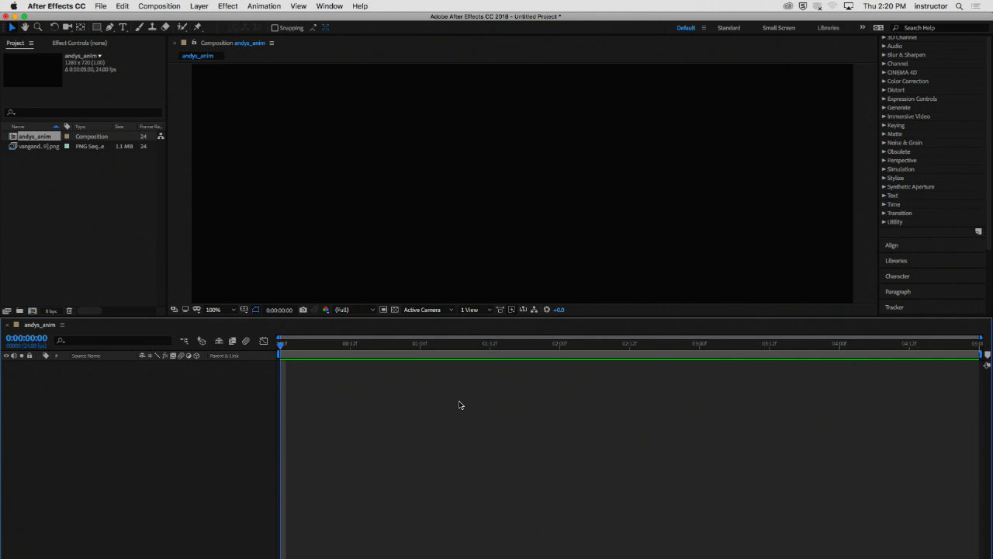
# - Add the imported PNG sequence to the andys_anim timeline as a layer and enlarge the composition preview area
pyautogui.moveTo(454, 316)
pyautogui.mouseDown()
pyautogui.moveTo(457, 332)
pyautogui.moveTo(459, 317)
pyautogui.moveTo(473, 315)
pyautogui.mouseUp()
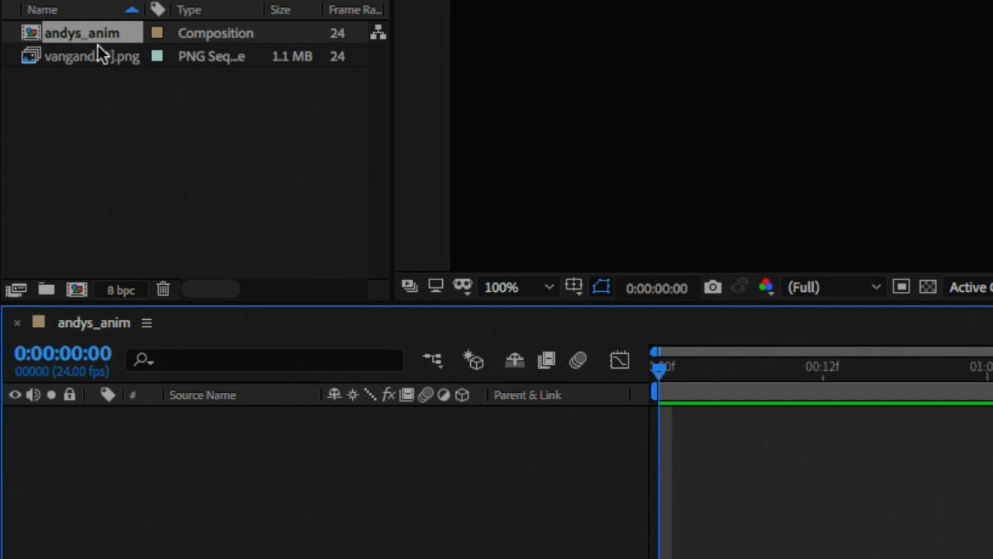
pyautogui.click(77, 130)
pyautogui.click(75, 62)
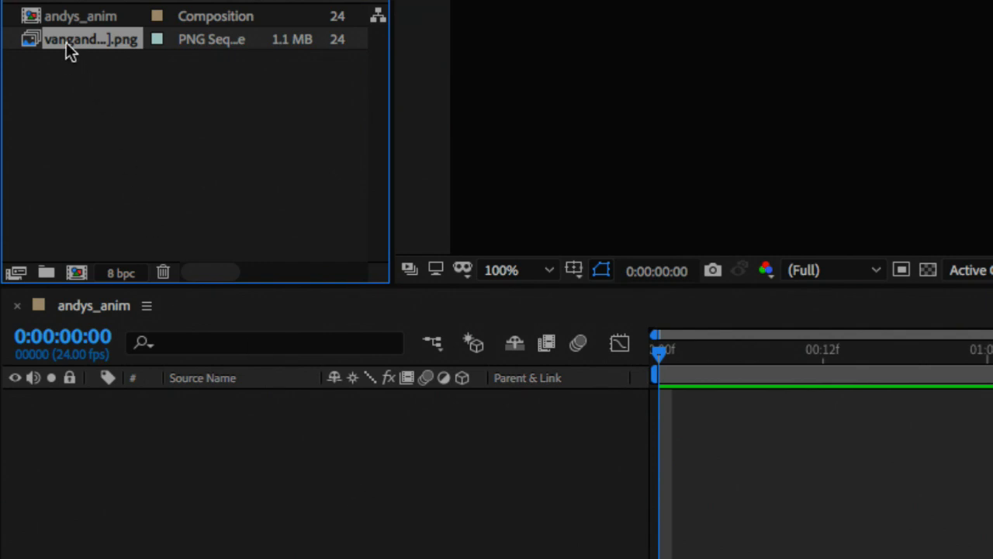
pyautogui.moveTo(66, 42); pyautogui.dragTo(125, 415)
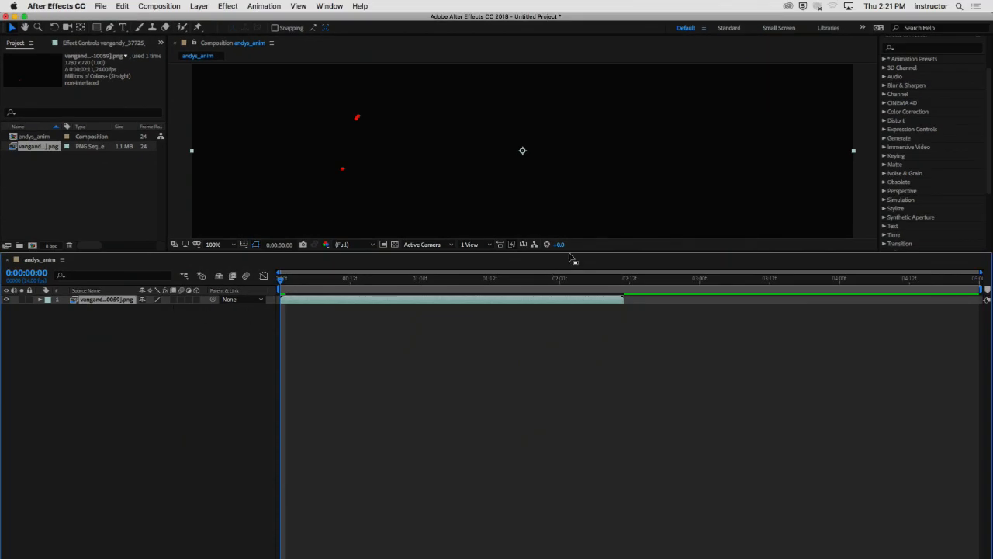
pyautogui.moveTo(570, 256); pyautogui.dragTo(597, 439)
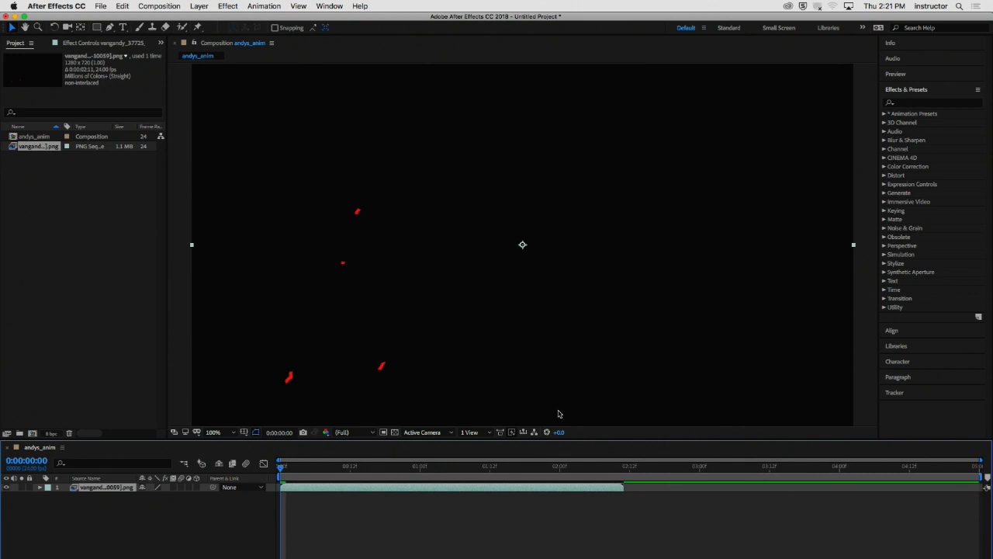
# - Switch to Animate and try a green stage background colour behind the walk cycle
pyautogui.click(230, 513)
pyautogui.press('super+Tab')
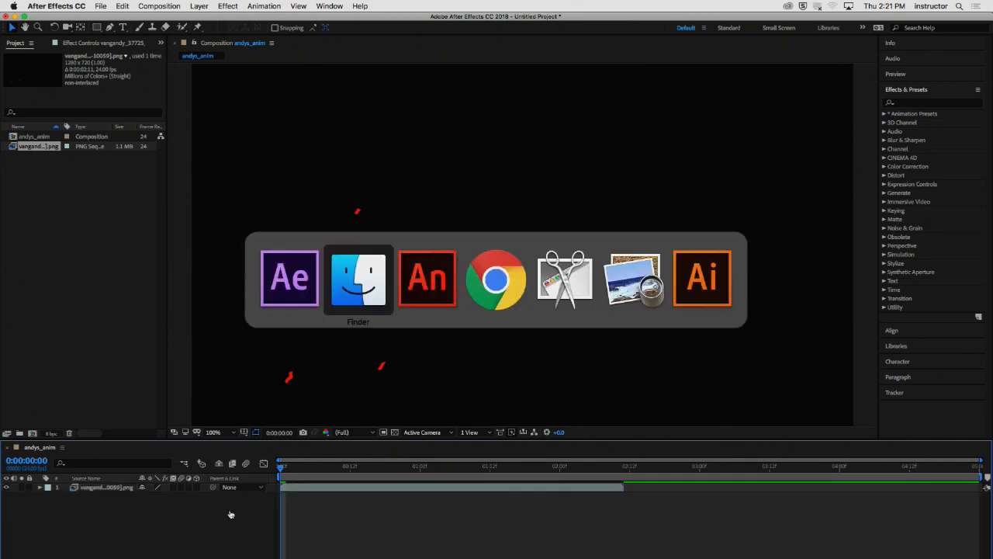
pyautogui.press('super+Tab')
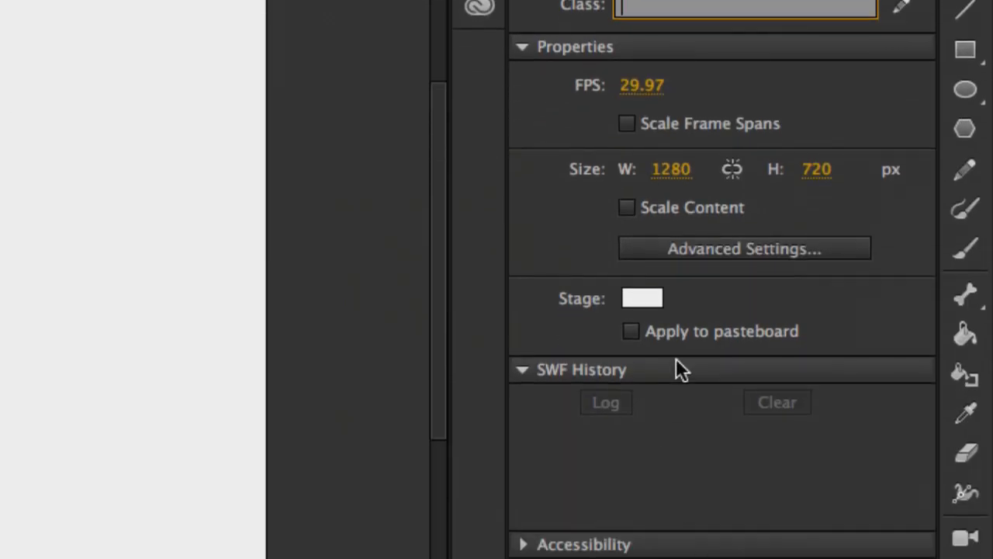
pyautogui.click(645, 299)
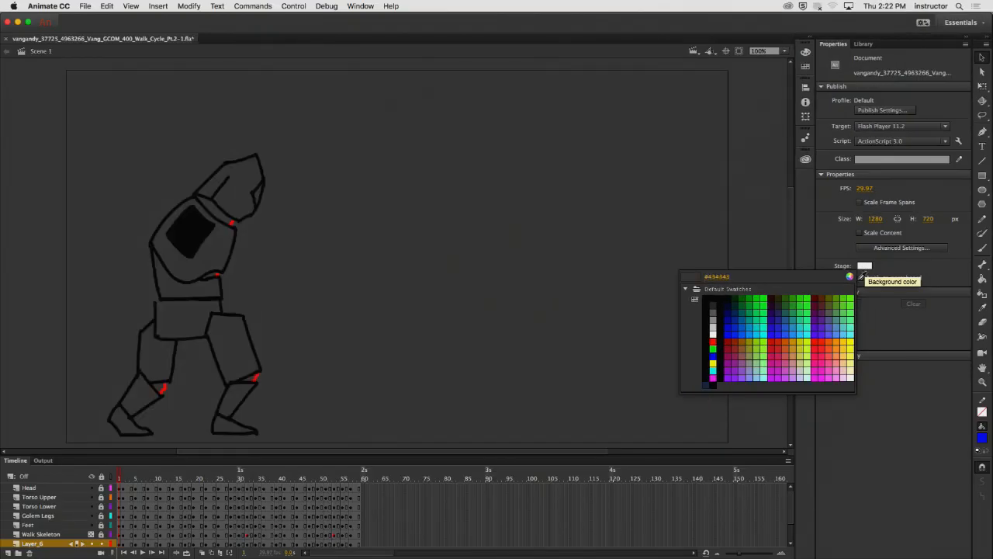
pyautogui.click(668, 382)
pyautogui.click(926, 541)
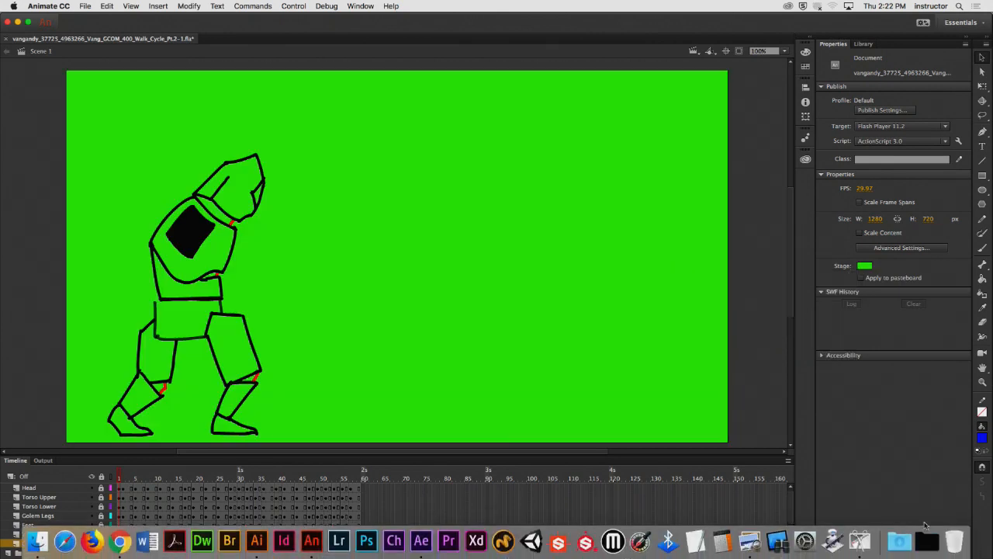
pyautogui.click(399, 52)
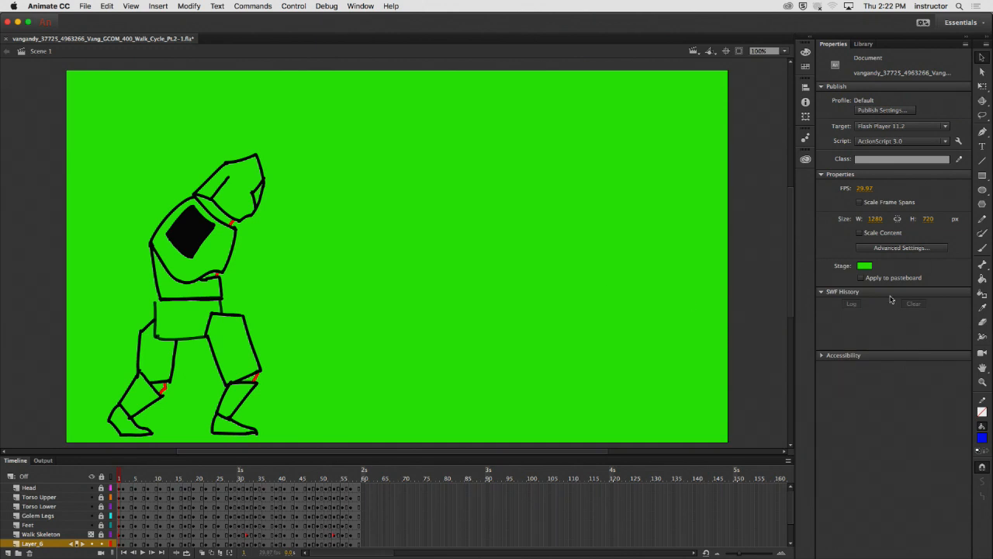
# - Set the stage background colour back to white and hide Animate to return to After Effects
pyautogui.click(866, 266)
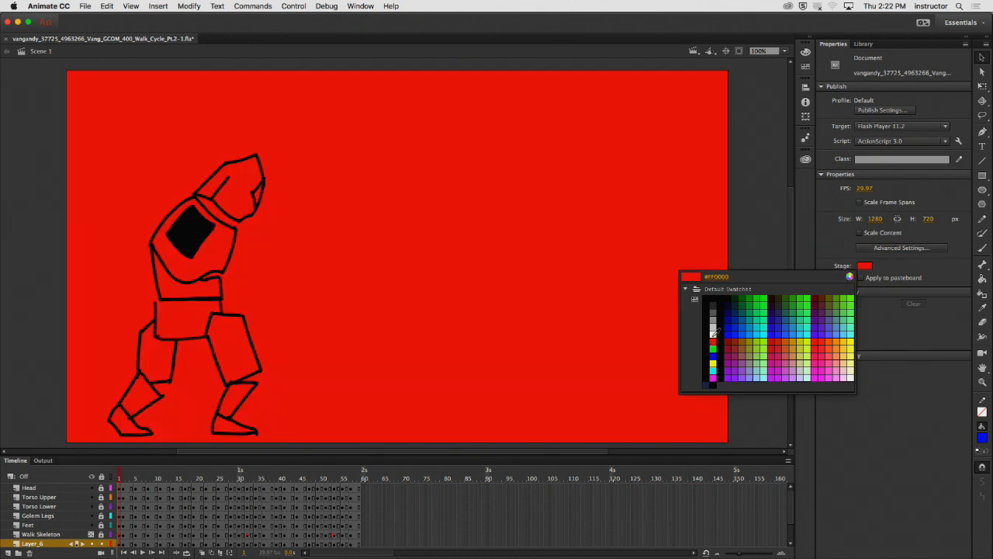
pyautogui.click(713, 334)
pyautogui.click(49, 7)
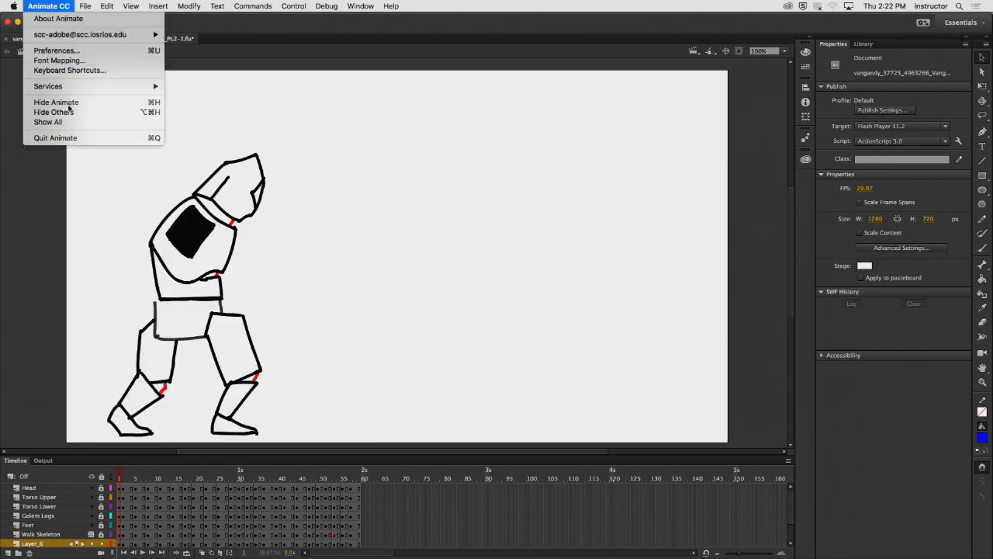
pyautogui.click(37, 99)
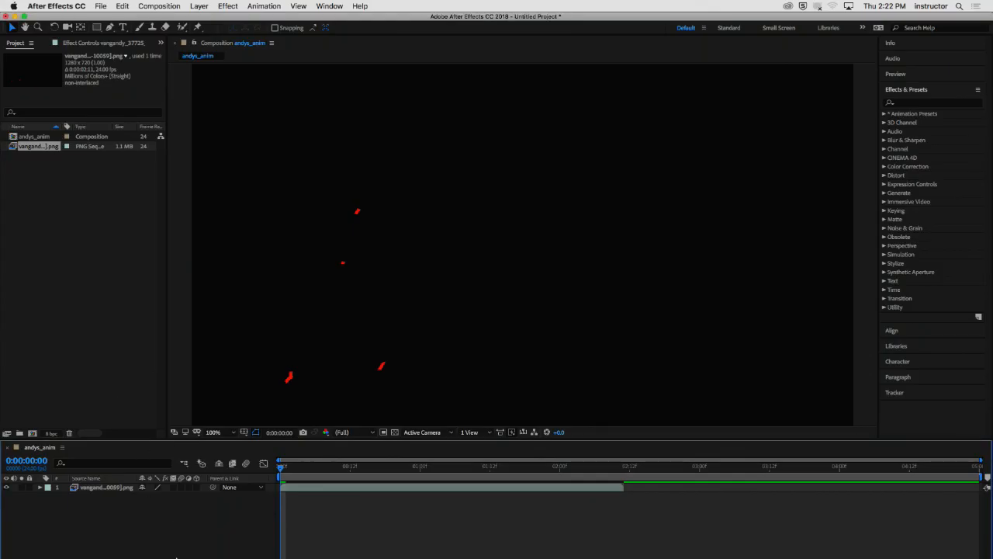
# - Create a new white solid layer at the composition size of 1280 by 720 px
pyautogui.moveTo(172, 556)
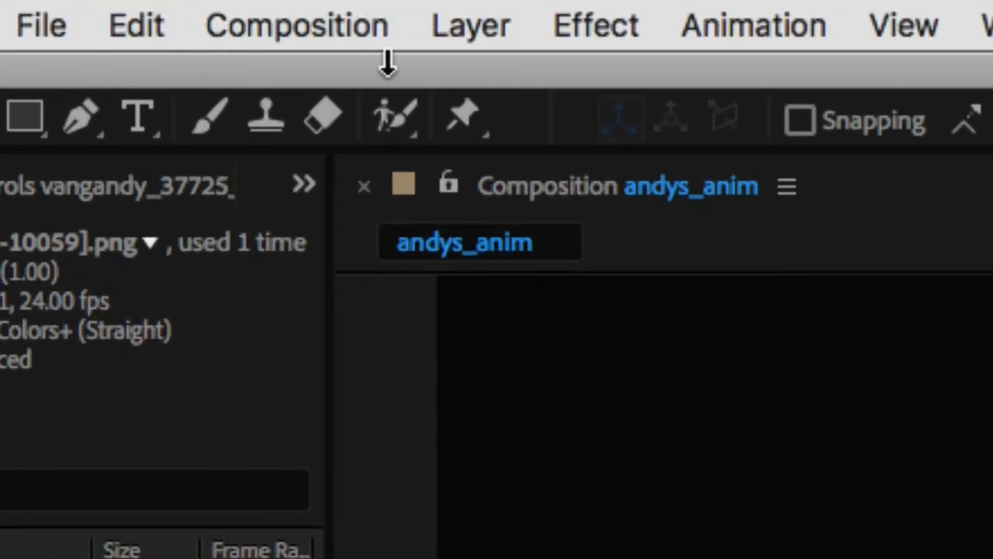
pyautogui.click(468, 37)
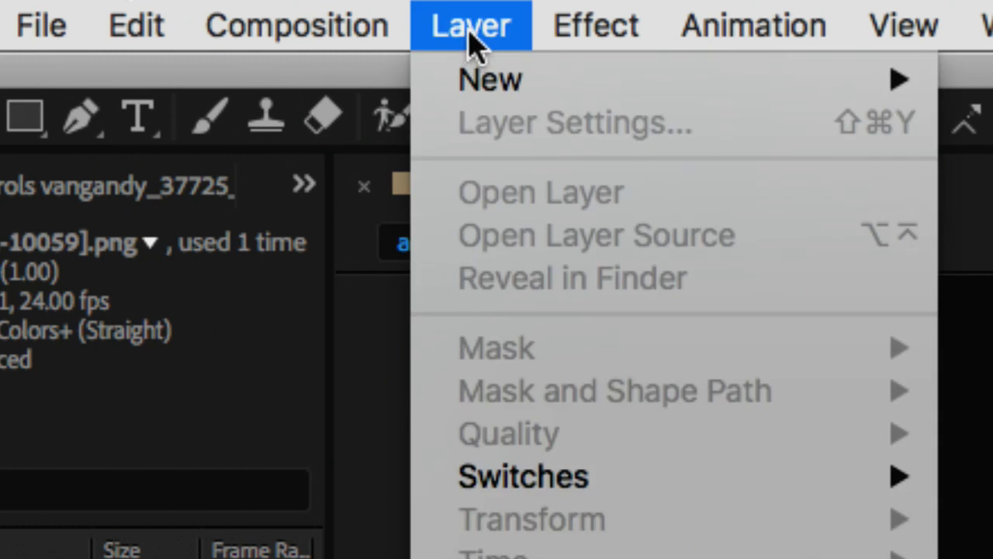
pyautogui.moveTo(659, 85)
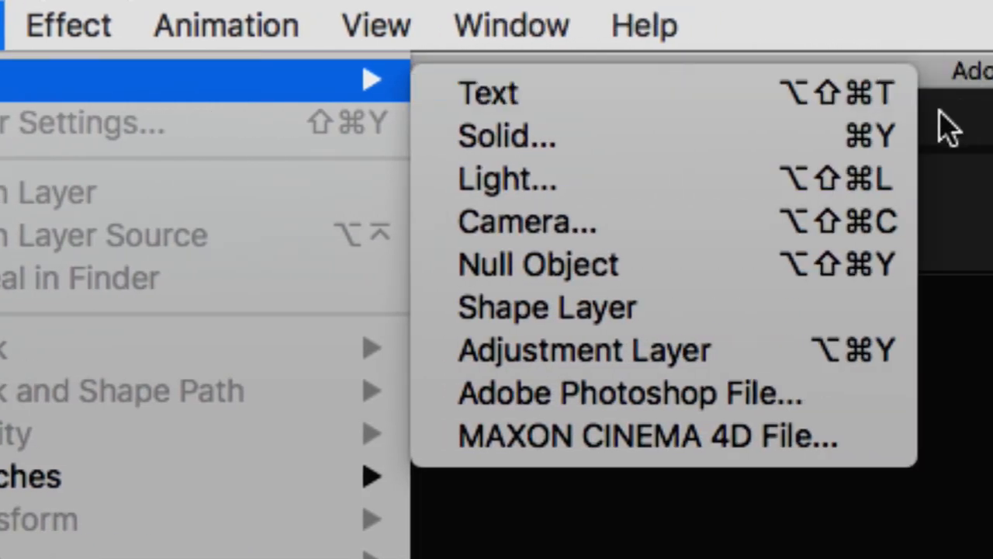
pyautogui.click(885, 144)
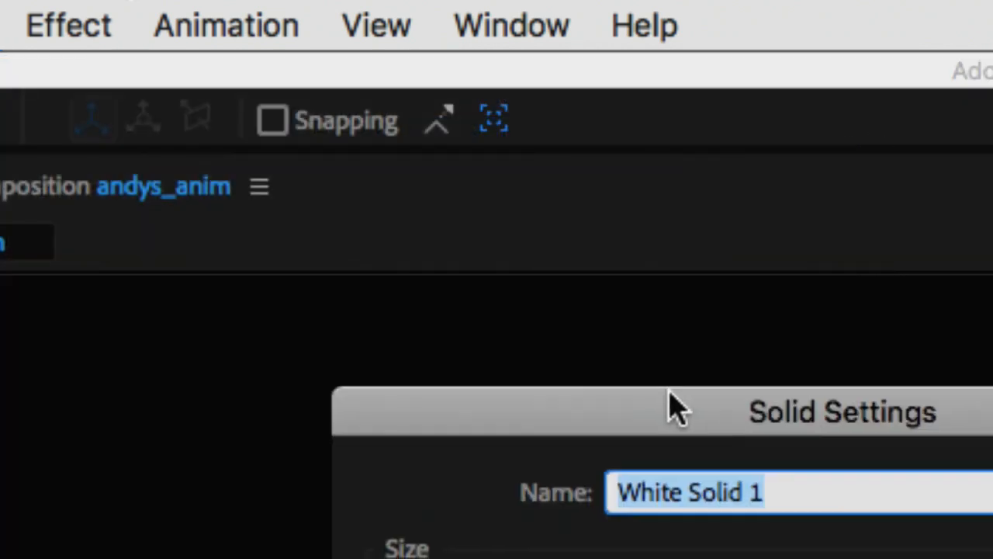
pyautogui.moveTo(674, 408); pyautogui.dragTo(484, 133)
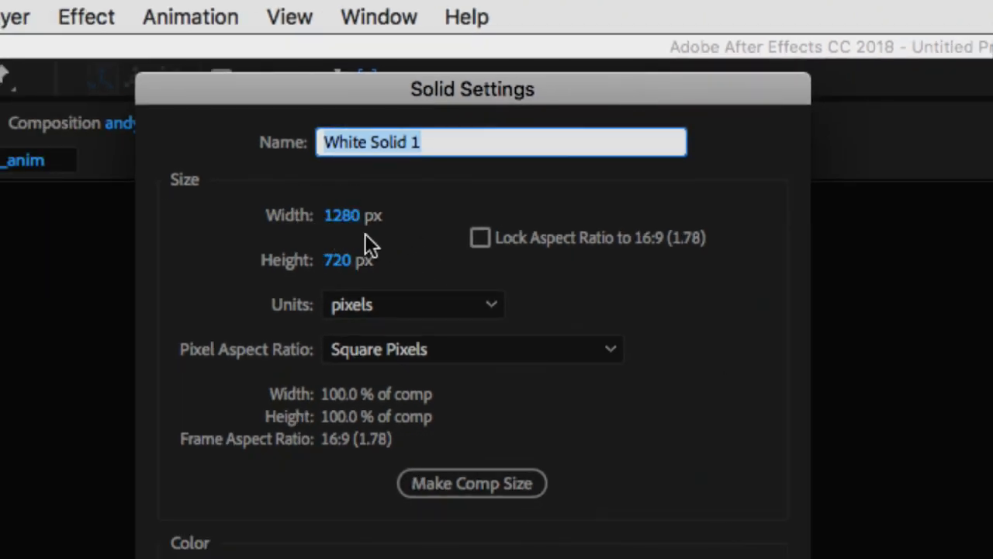
pyautogui.click(471, 489)
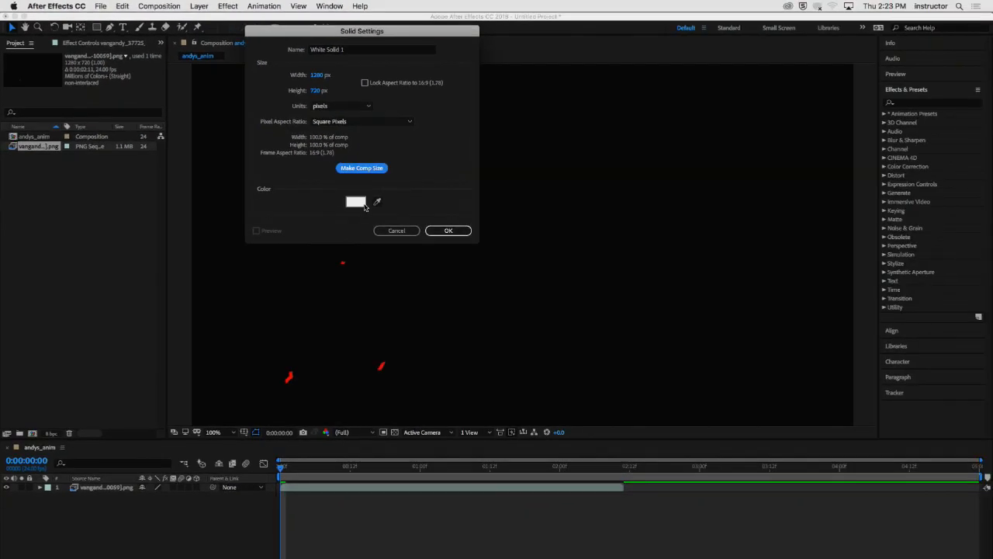
pyautogui.click(447, 229)
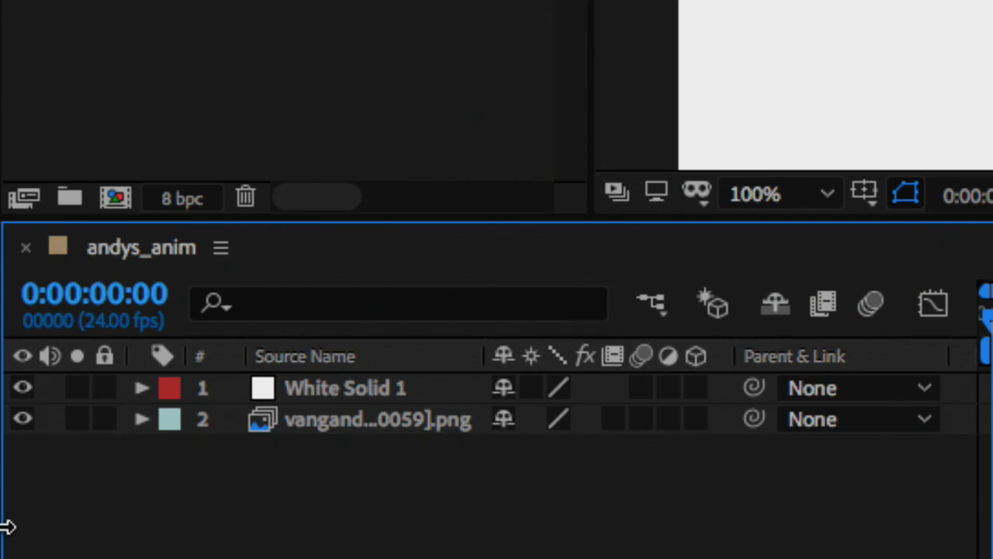
# - Move the white solid beneath the PNG sequence layer and preview the walk cycle over it
pyautogui.click(318, 419)
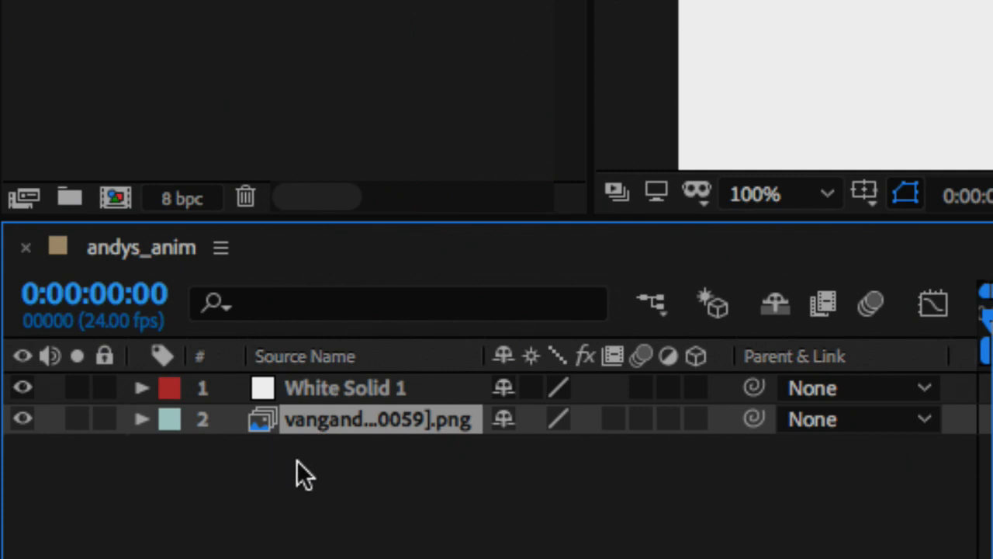
pyautogui.click(297, 461)
pyautogui.click(302, 421)
pyautogui.click(302, 473)
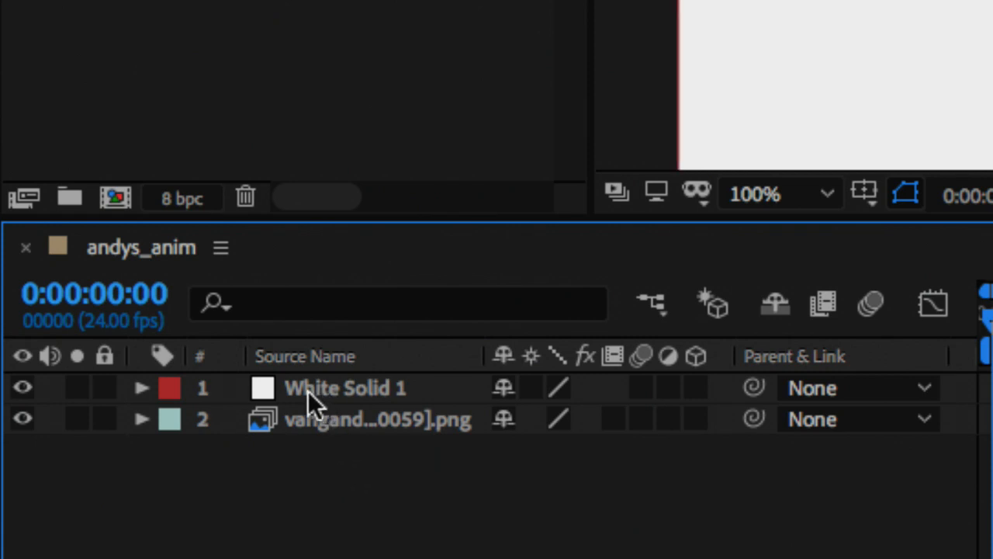
pyautogui.moveTo(306, 388)
pyautogui.mouseDown()
pyautogui.moveTo(242, 425)
pyautogui.moveTo(223, 457)
pyautogui.mouseUp()
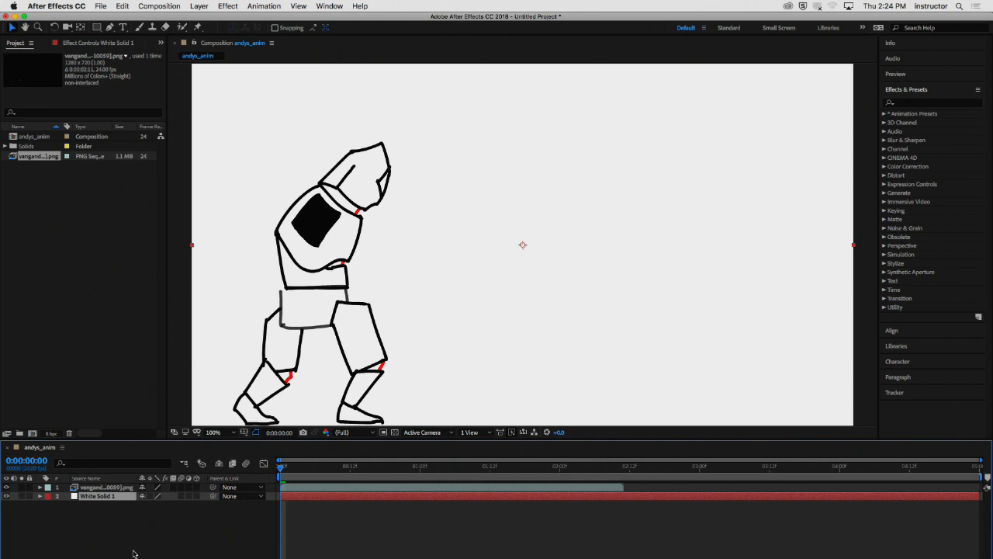
pyautogui.press('space')
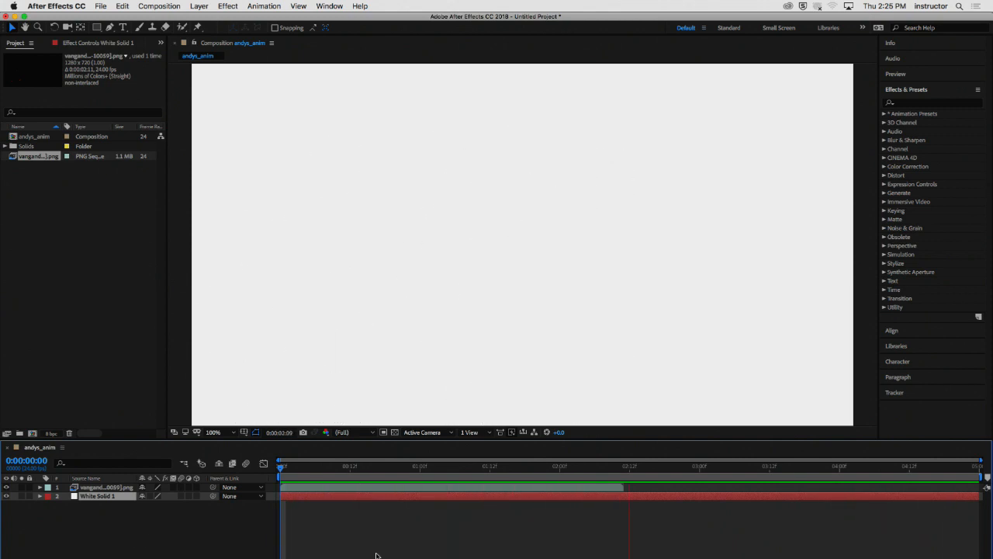
# - Shift the PNG sequence layer so it starts at the 1-second mark, and return the playhead to the beginning
pyautogui.click(421, 466)
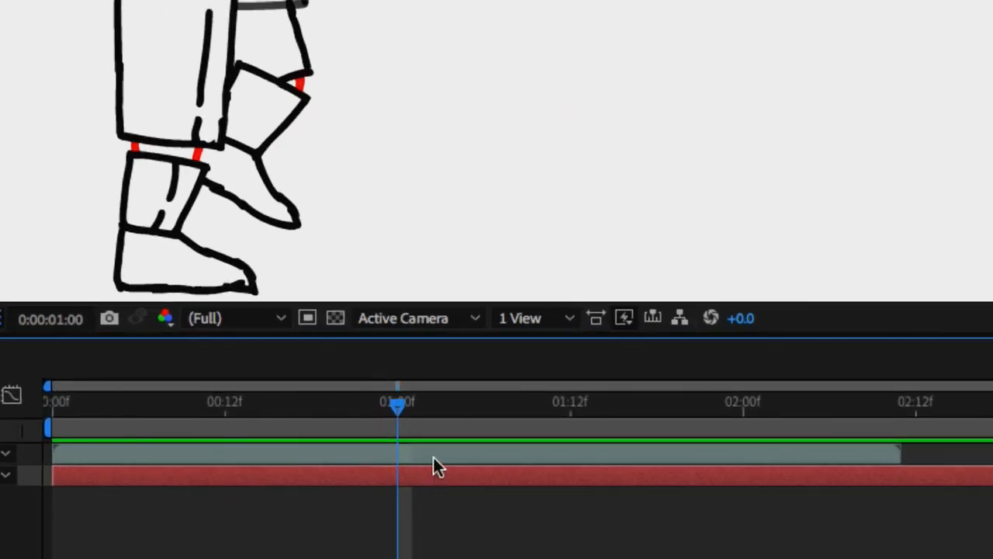
pyautogui.moveTo(435, 455)
pyautogui.mouseDown()
pyautogui.moveTo(686, 450)
pyautogui.moveTo(364, 451)
pyautogui.moveTo(838, 451)
pyautogui.moveTo(783, 451)
pyautogui.mouseUp()
pyautogui.click(391, 518)
pyautogui.moveTo(279, 413)
pyautogui.mouseDown()
pyautogui.moveTo(73, 412)
pyautogui.moveTo(57, 421)
pyautogui.moveTo(349, 421)
pyautogui.moveTo(3, 440)
pyautogui.mouseUp()
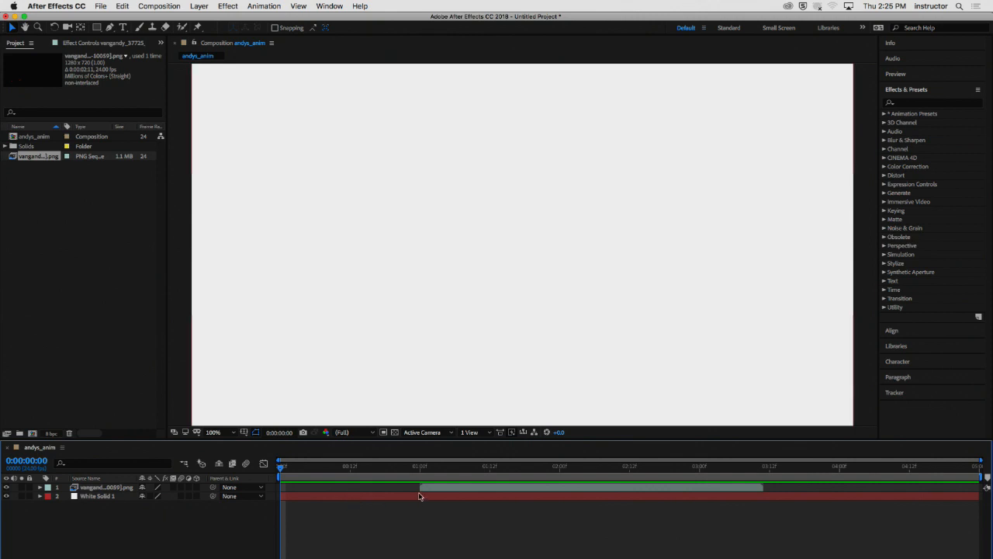
# - Preview the retimed composition from the beginning, and play it again from the 1-second mark
pyautogui.press('space')
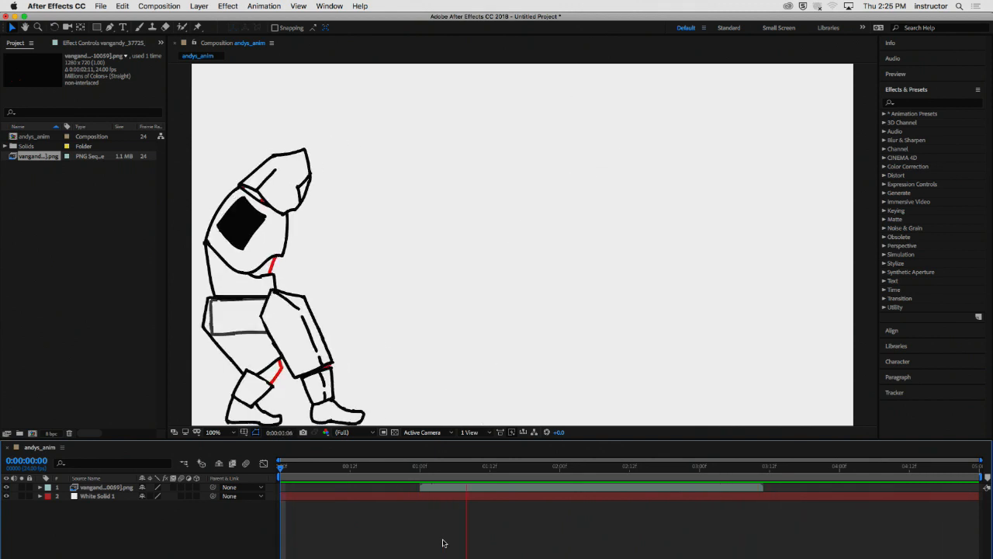
pyautogui.press('space')
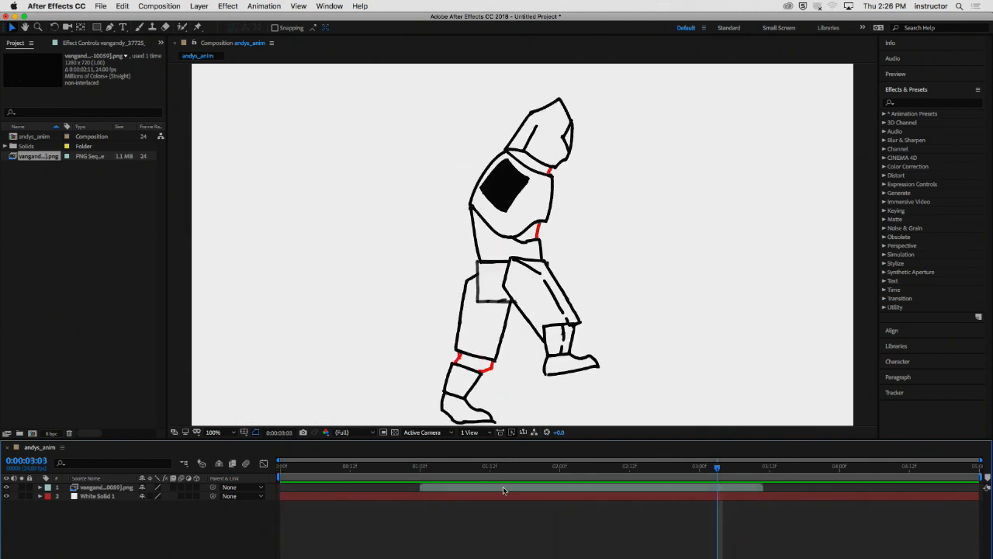
pyautogui.moveTo(505, 467); pyautogui.dragTo(419, 471)
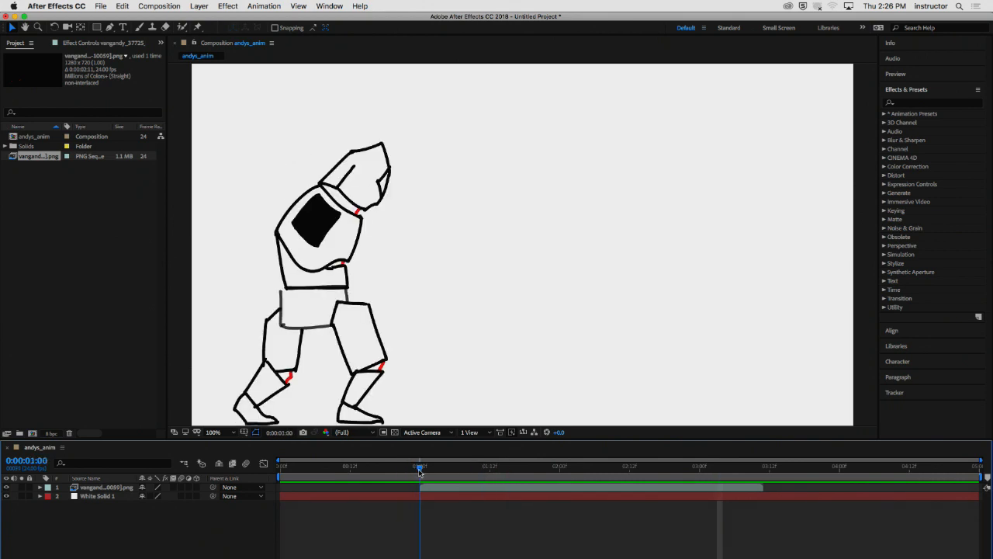
pyautogui.press('space')
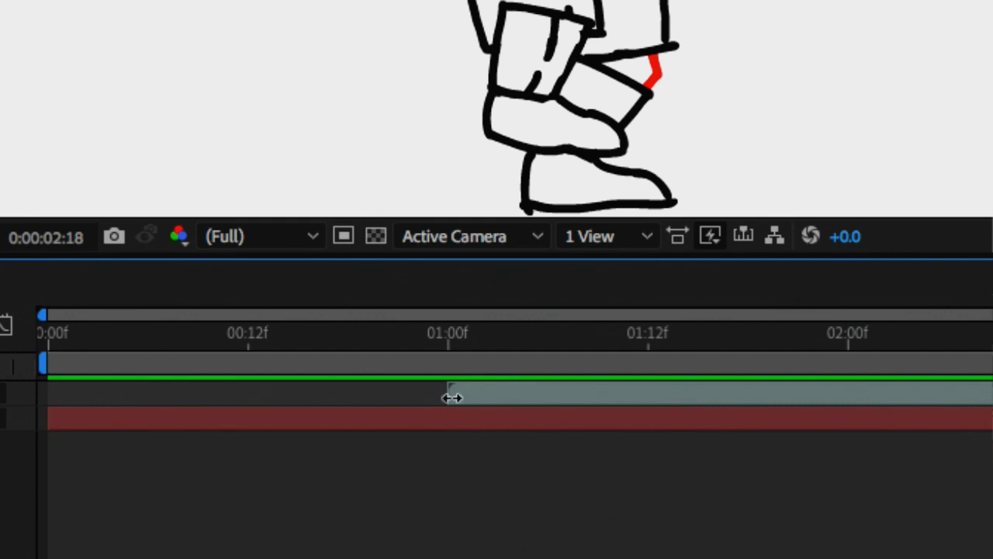
# - Play the composition from the 1-second mark, where the PNG sequence layer starts, and stop the preview
pyautogui.click(451, 338)
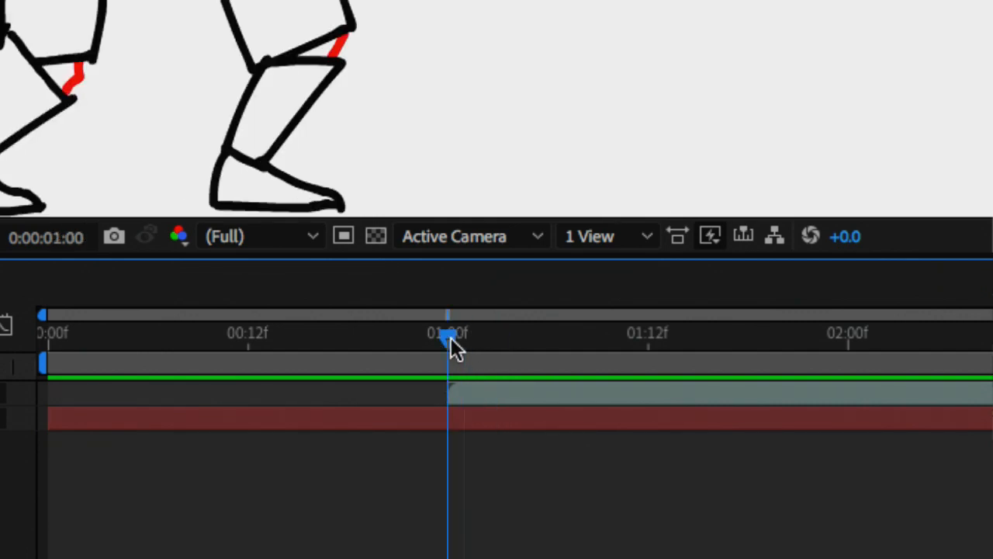
pyautogui.press('space')
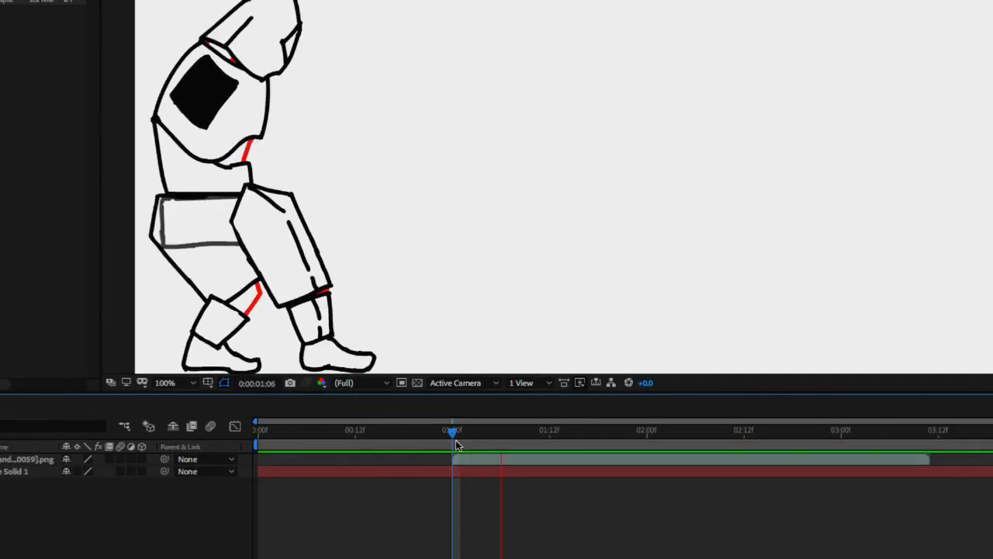
pyautogui.press('space')
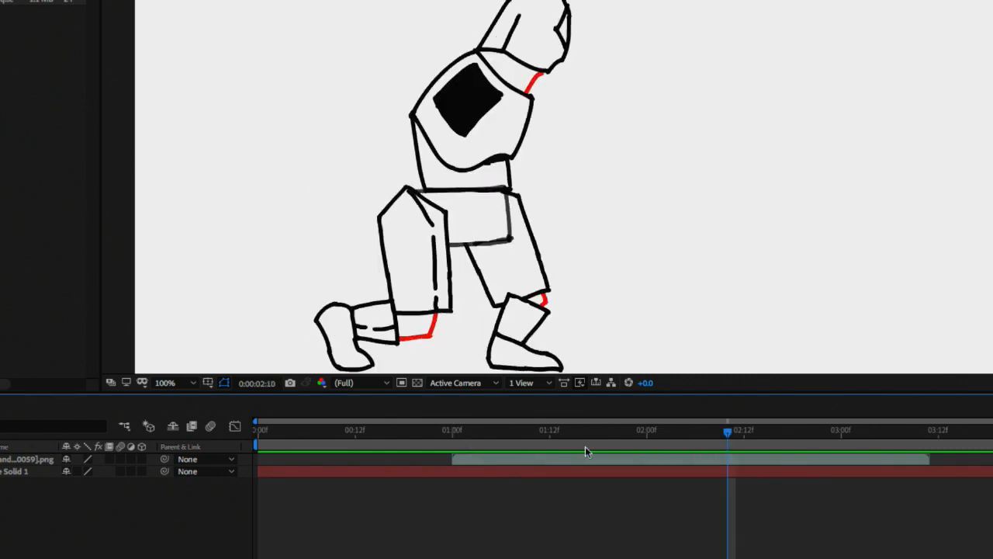
# - Try trimming the PNG sequence layer's start to 0:00:01:18, preview the result, and undo the trim
pyautogui.moveTo(697, 437)
pyautogui.mouseDown()
pyautogui.moveTo(711, 440)
pyautogui.moveTo(542, 456)
pyautogui.moveTo(596, 460)
pyautogui.mouseUp()
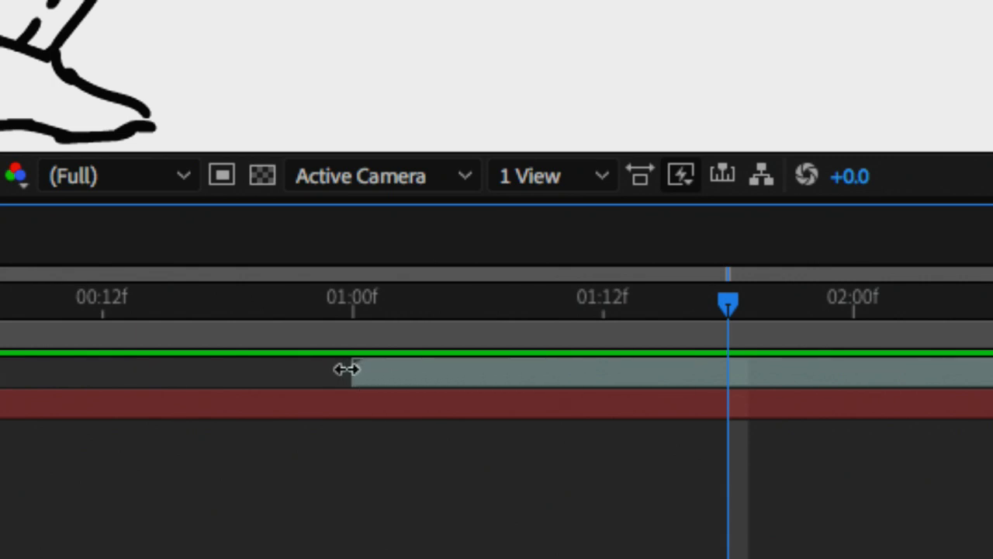
pyautogui.moveTo(346, 368); pyautogui.dragTo(727, 368)
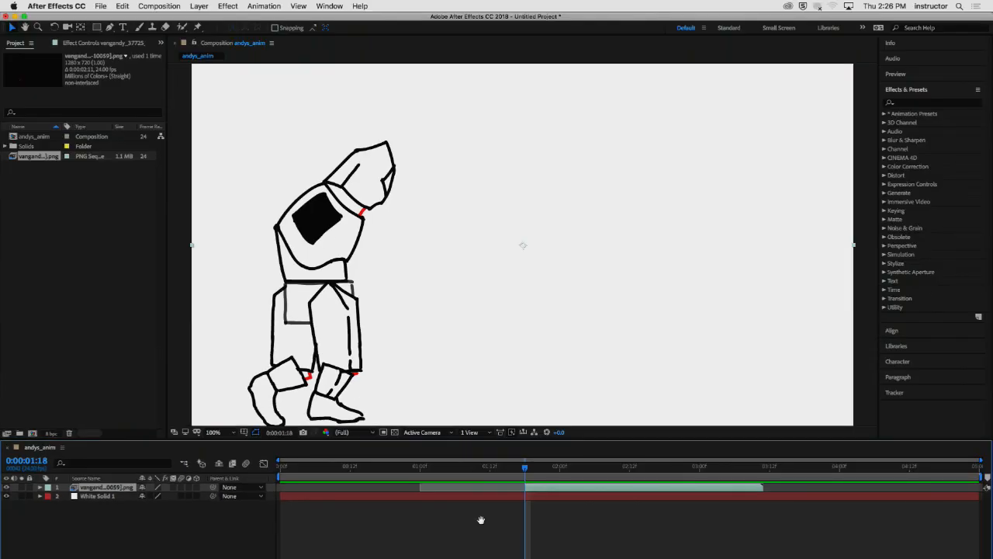
pyautogui.press('space')
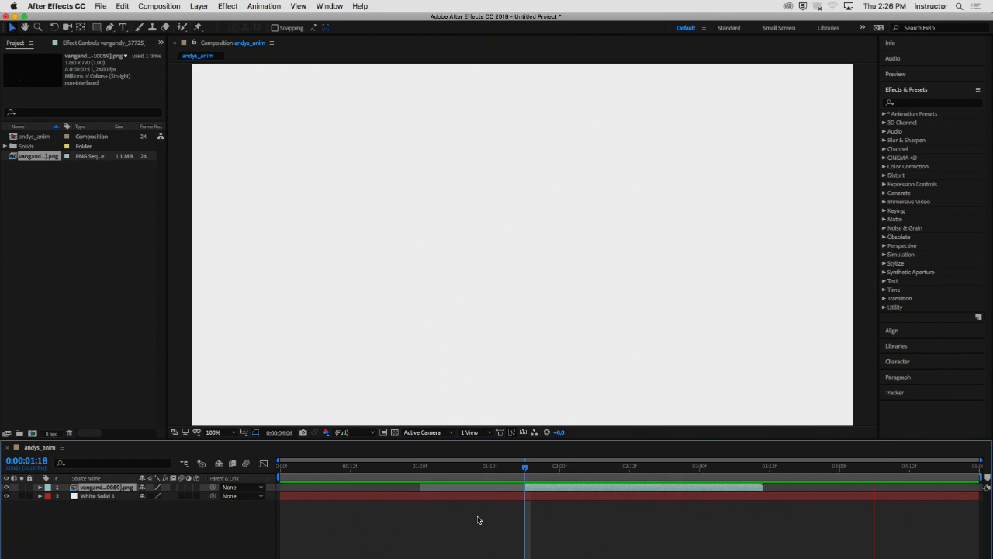
pyautogui.press('space')
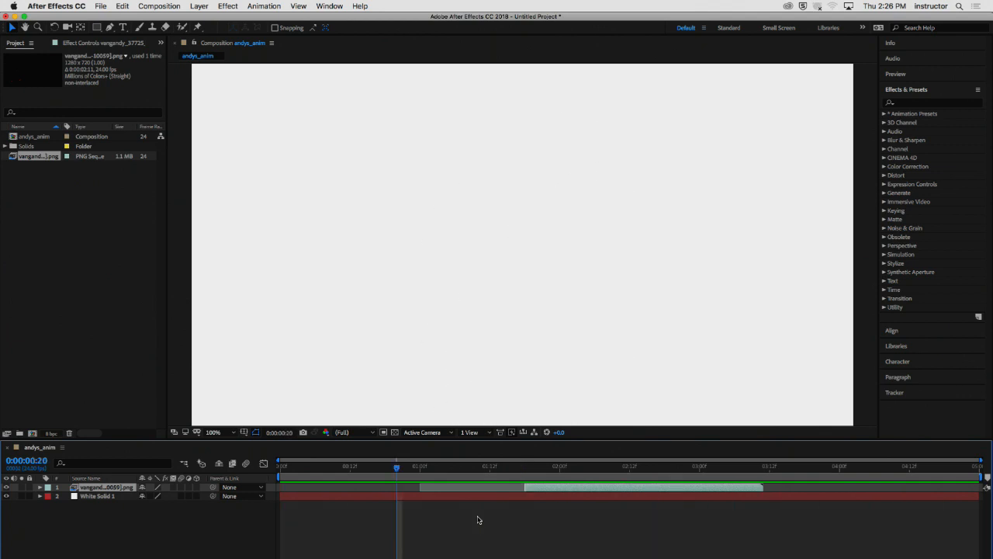
pyautogui.press('super+z')
# - Move the PNG sequence layer back so it starts at 0:00:00:00, and preview the walk cycle from the beginning
pyautogui.click(499, 530)
pyautogui.moveTo(517, 468); pyautogui.dragTo(230, 482)
pyautogui.moveTo(452, 489)
pyautogui.mouseDown()
pyautogui.moveTo(324, 492)
pyautogui.moveTo(312, 503)
pyautogui.mouseUp()
pyautogui.click(312, 503)
pyautogui.press('space')
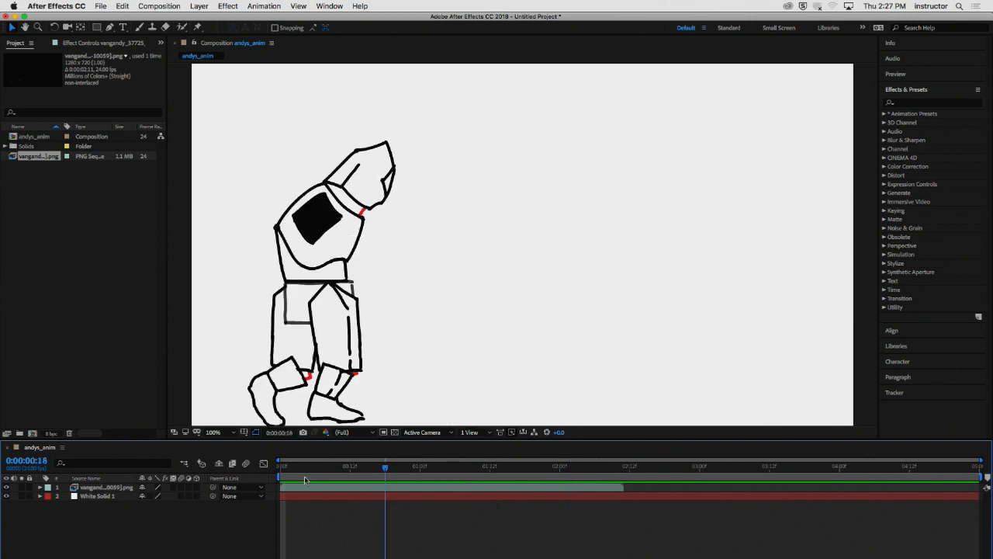
pyautogui.press('space')
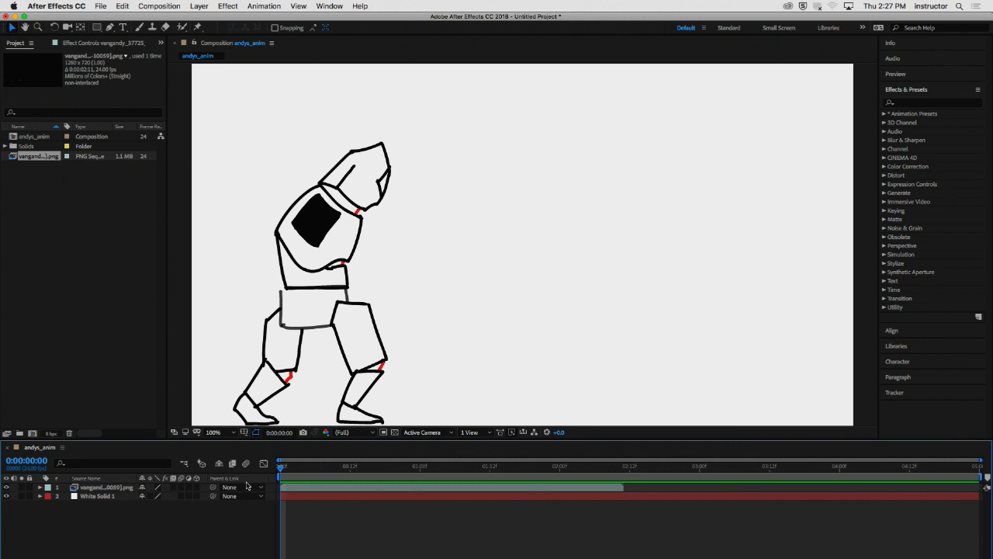
pyautogui.press('space')
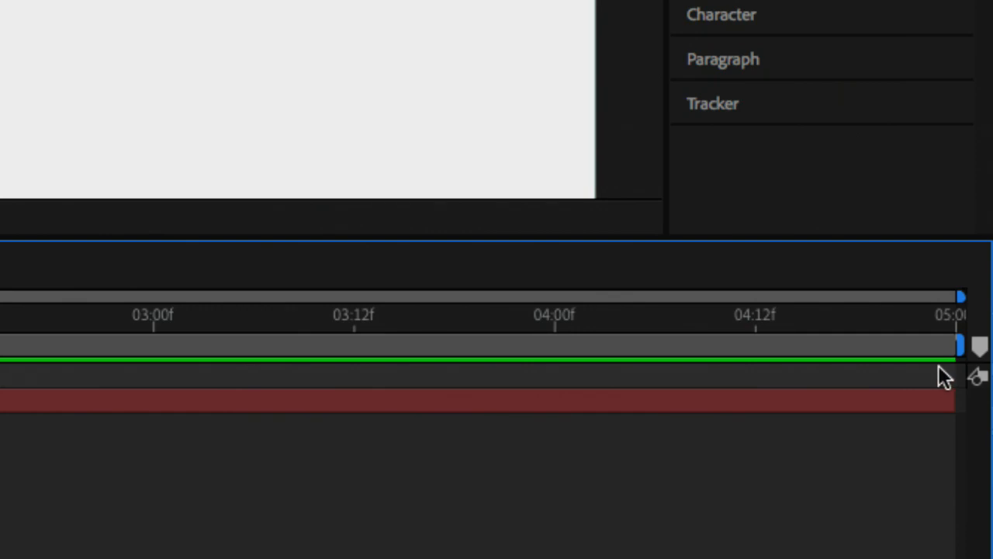
# - Shorten the work area so it ends where the PNG sequence layer ends, just before 02:12f, and preview the loop
pyautogui.moveTo(957, 345); pyautogui.dragTo(320, 380)
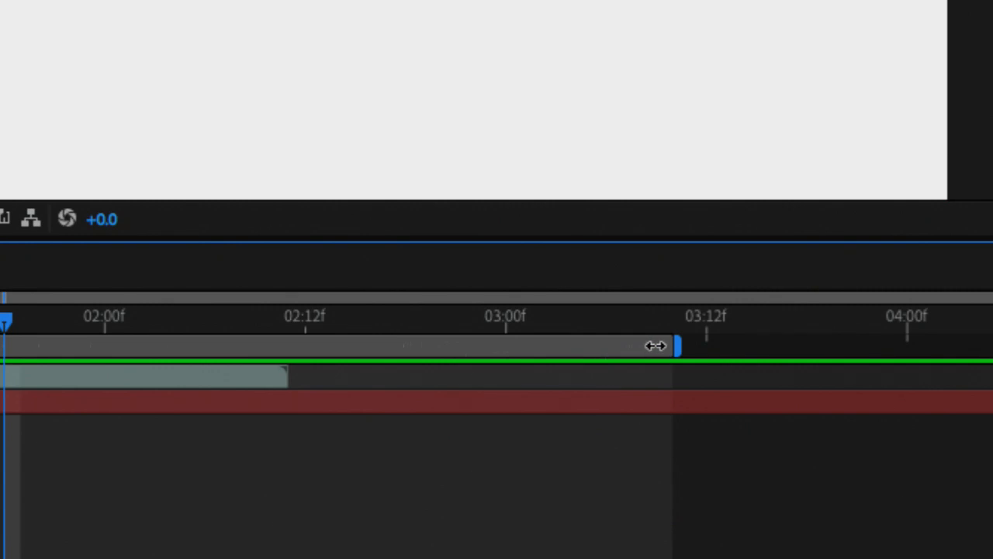
pyautogui.moveTo(678, 342); pyautogui.dragTo(307, 371)
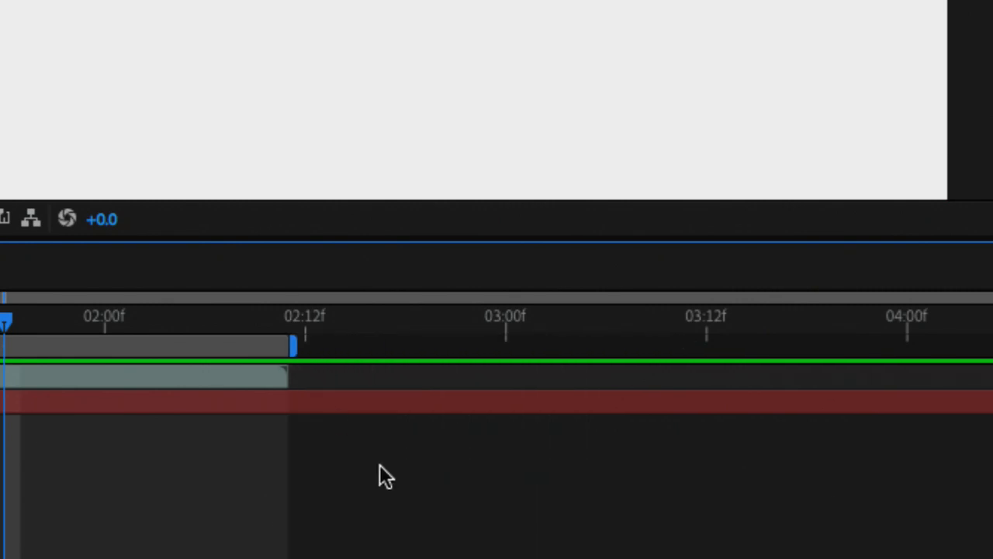
pyautogui.press('space')
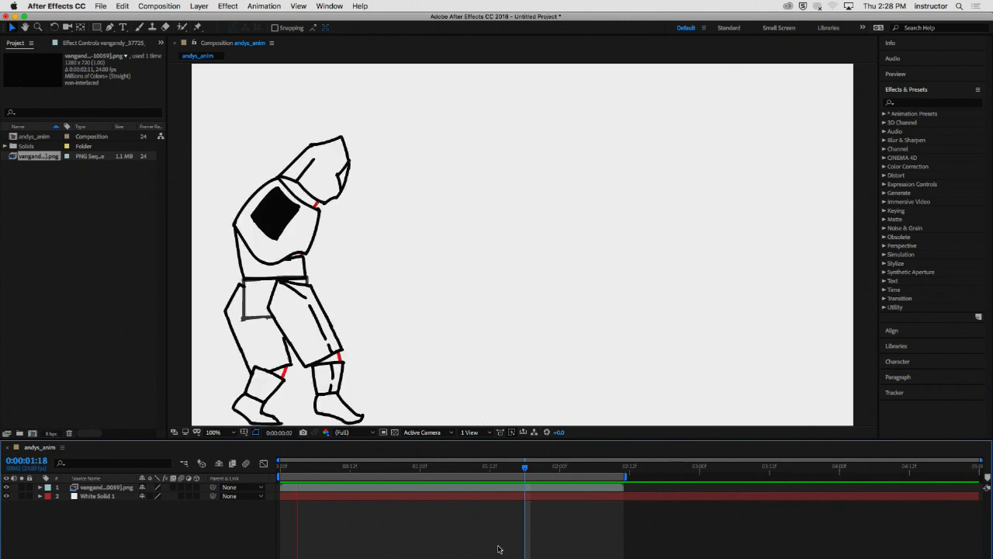
# - Return the playhead to the beginning and scrub through the walk cycle within the shortened work area
pyautogui.click(391, 467)
pyautogui.moveTo(391, 468); pyautogui.dragTo(280, 468)
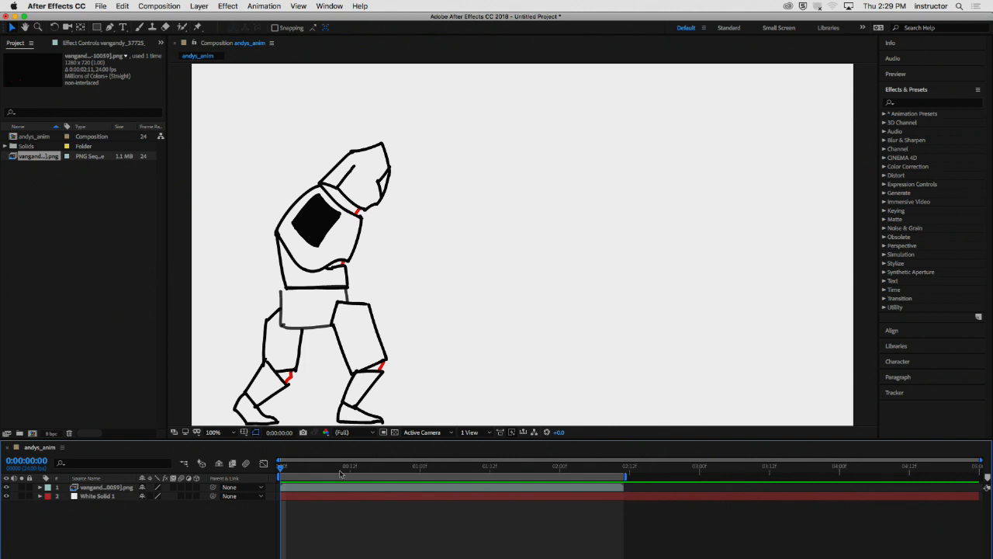
pyautogui.moveTo(329, 466); pyautogui.dragTo(557, 483)
pyautogui.press('space')
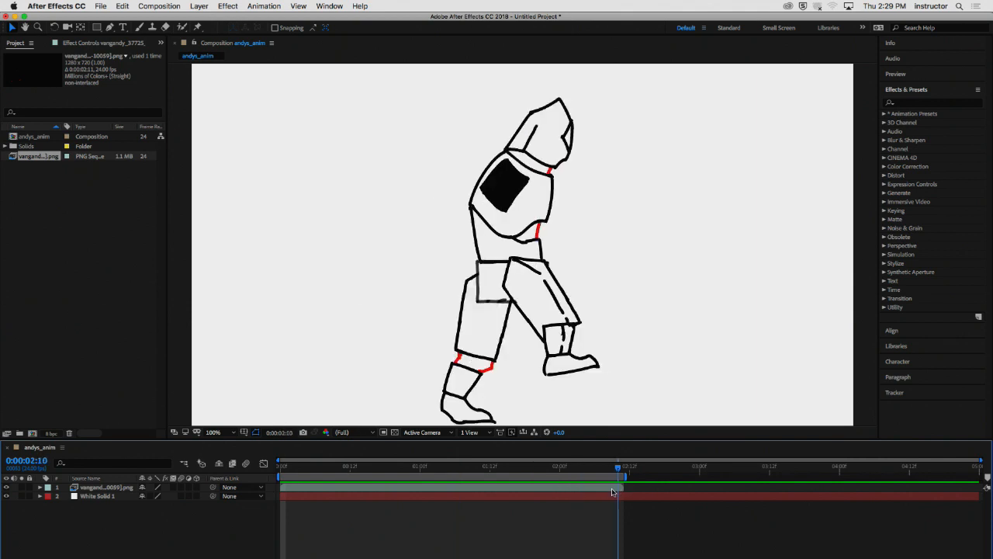
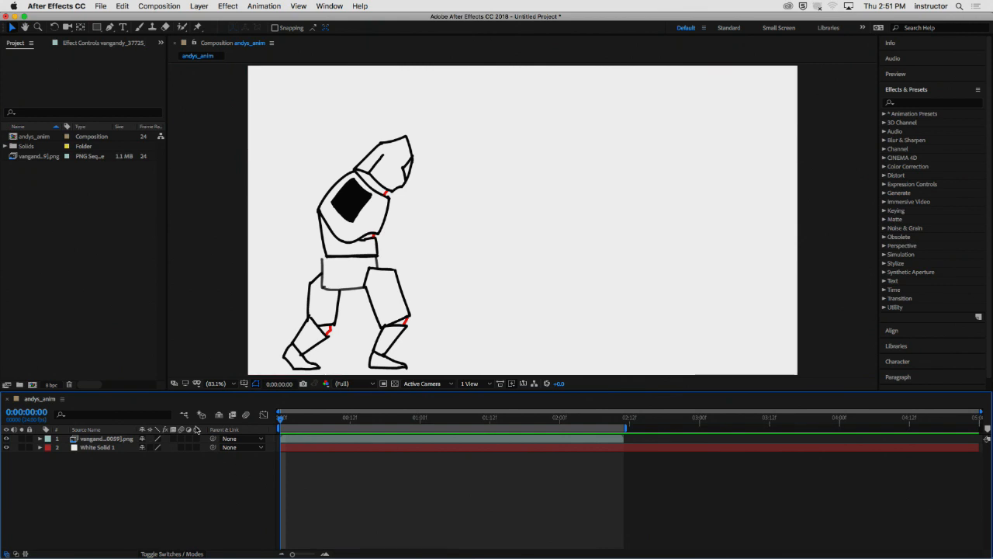
# - Play back the walk cycle several times from different points in the work area to review the loop
pyautogui.moveTo(297, 421); pyautogui.dragTo(263, 425)
pyautogui.press('space')
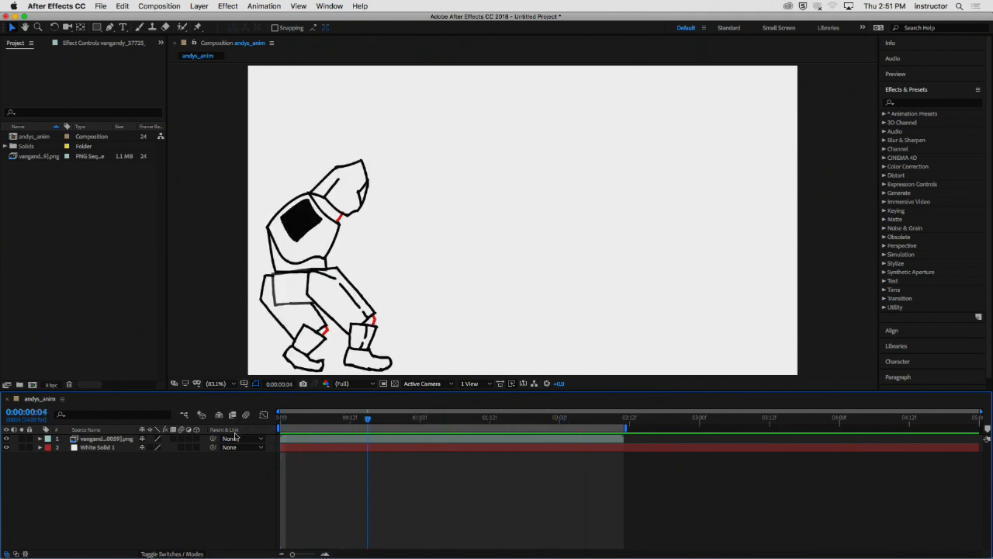
pyautogui.press('space')
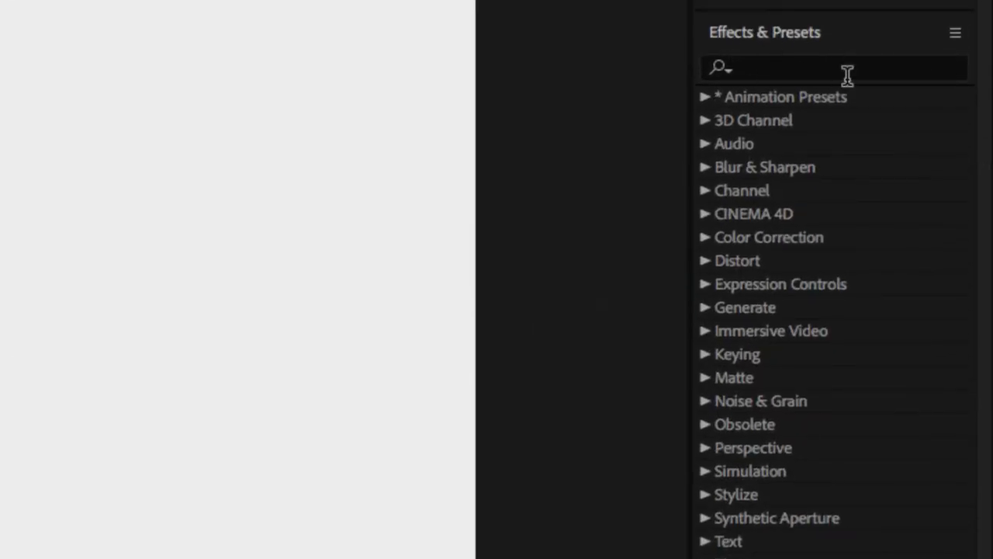
pyautogui.click(824, 62)
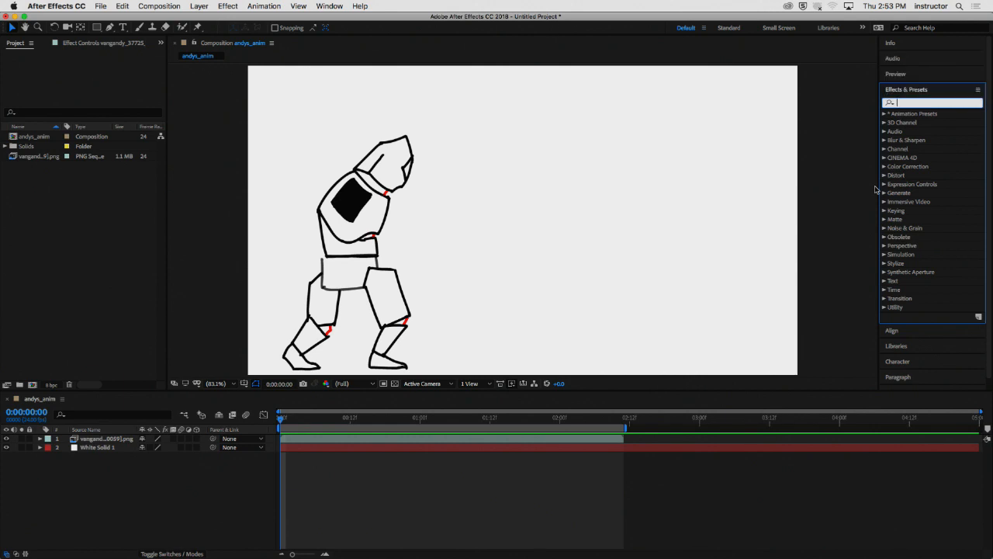
pyautogui.click(316, 422)
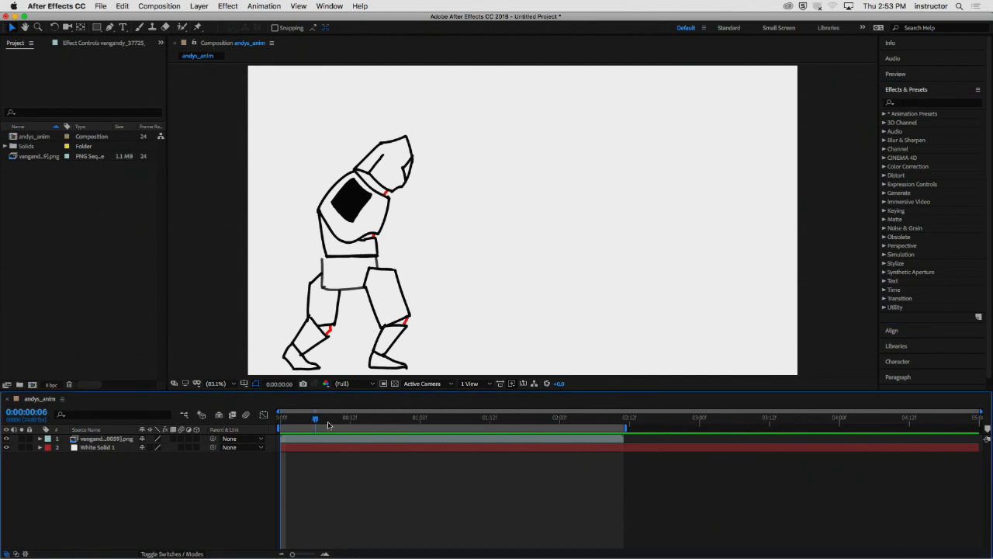
pyautogui.press('space')
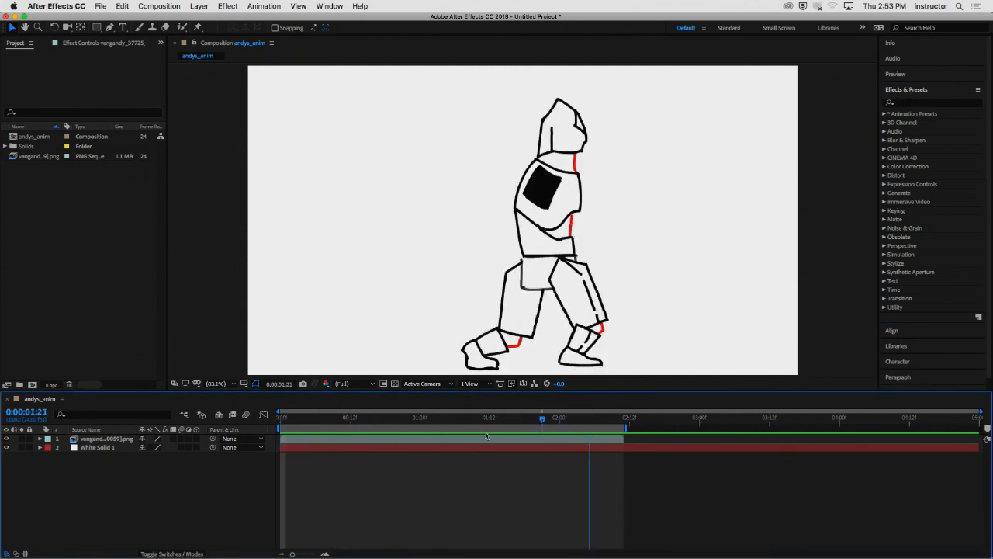
pyautogui.moveTo(486, 435); pyautogui.dragTo(517, 437)
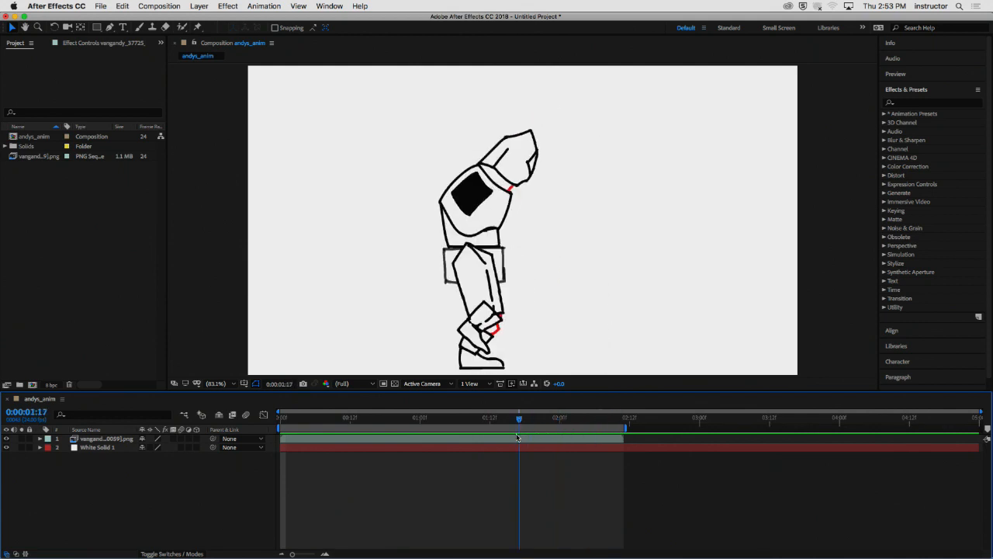
pyautogui.press('space')
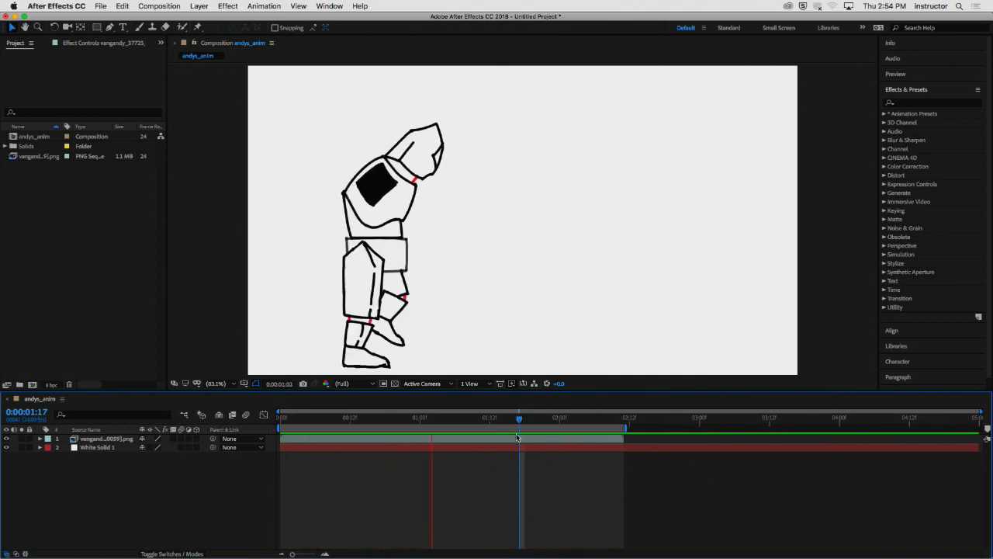
pyautogui.press('space')
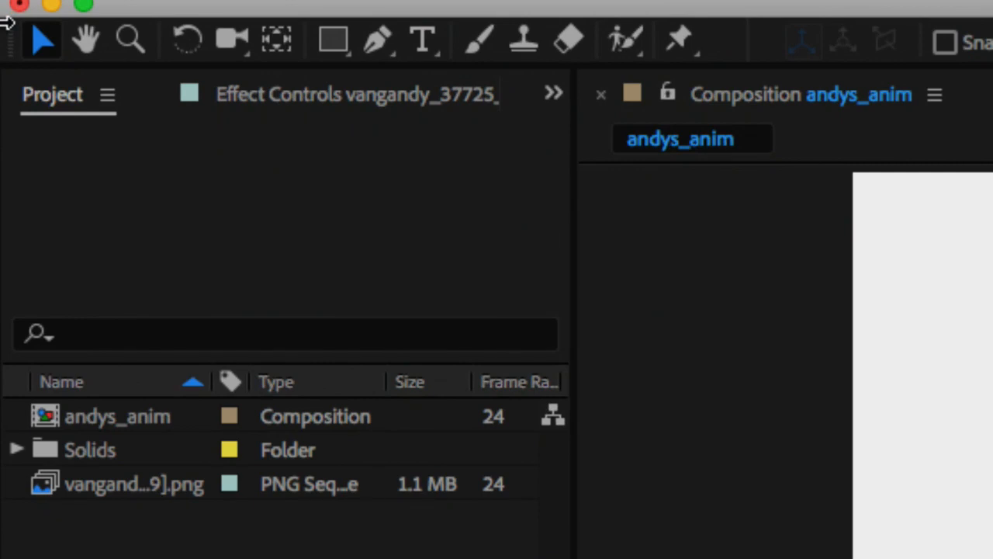
# - Select the andys_anim composition in the project and export it to the Adobe Media Encoder queue
pyautogui.click(76, 416)
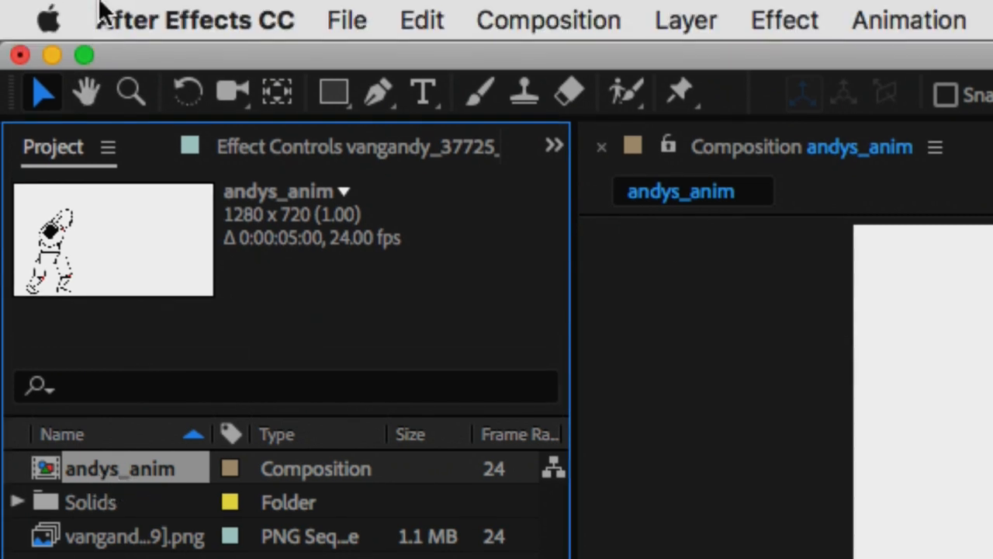
pyautogui.click(333, 25)
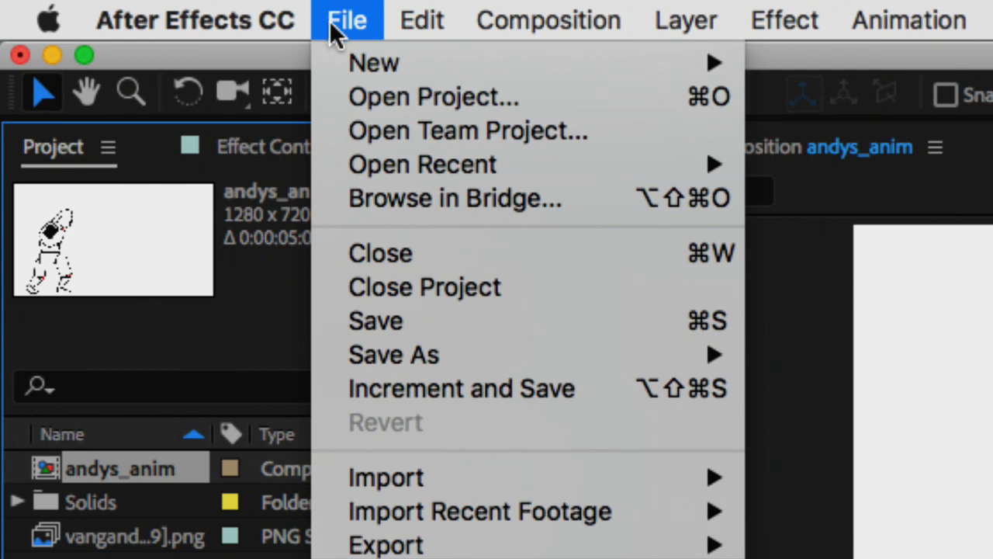
pyautogui.moveTo(509, 522)
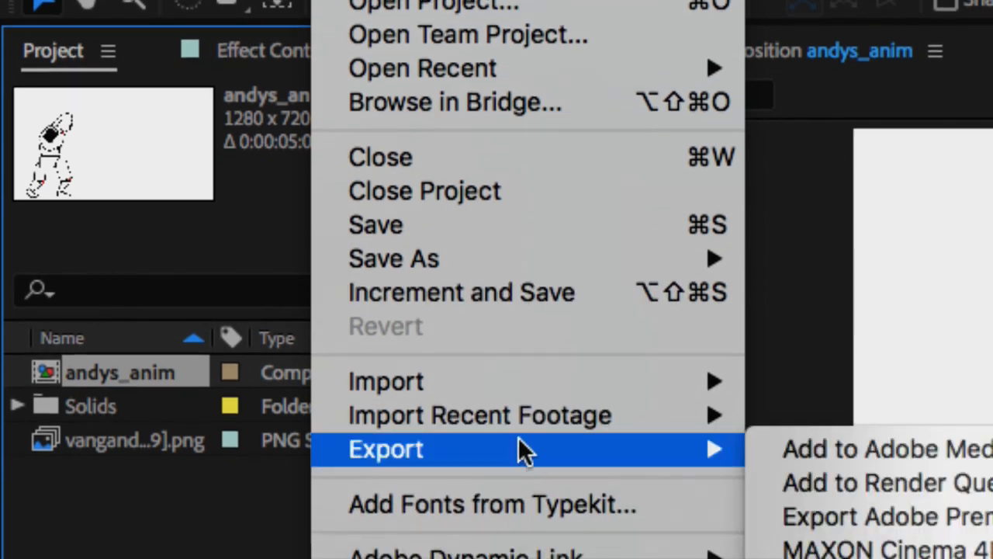
pyautogui.moveTo(698, 547)
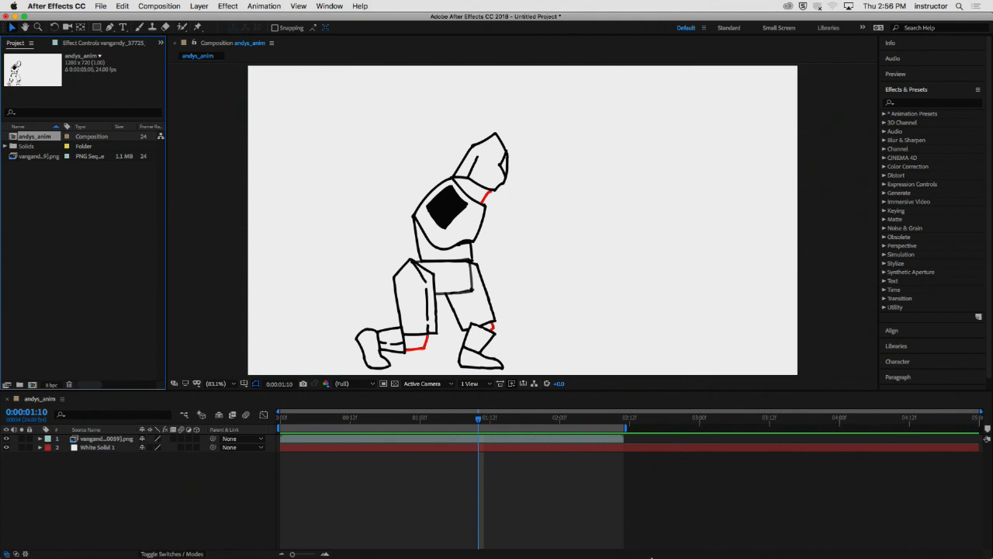
pyautogui.moveTo(645, 553)
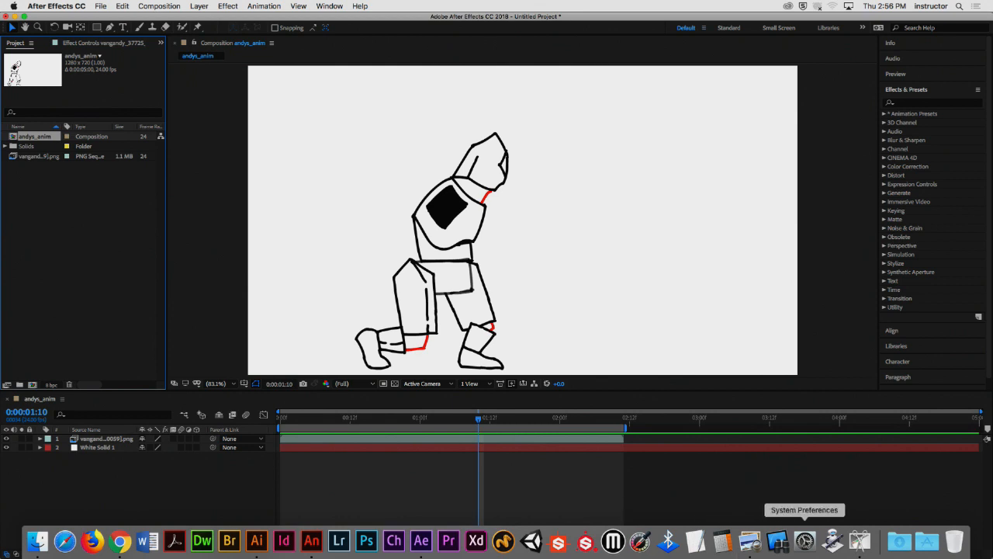
pyautogui.click(71, 238)
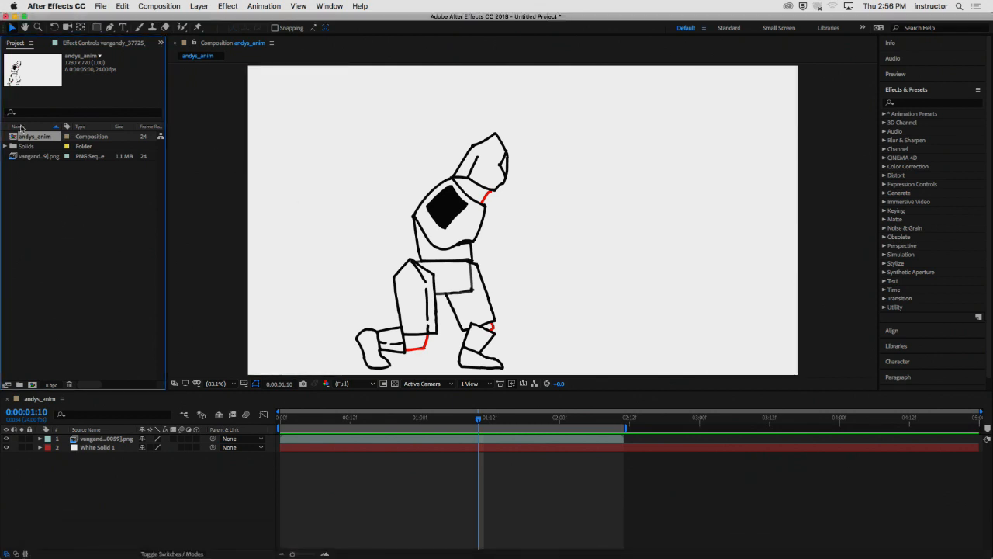
pyautogui.click(101, 6)
pyautogui.moveTo(134, 160)
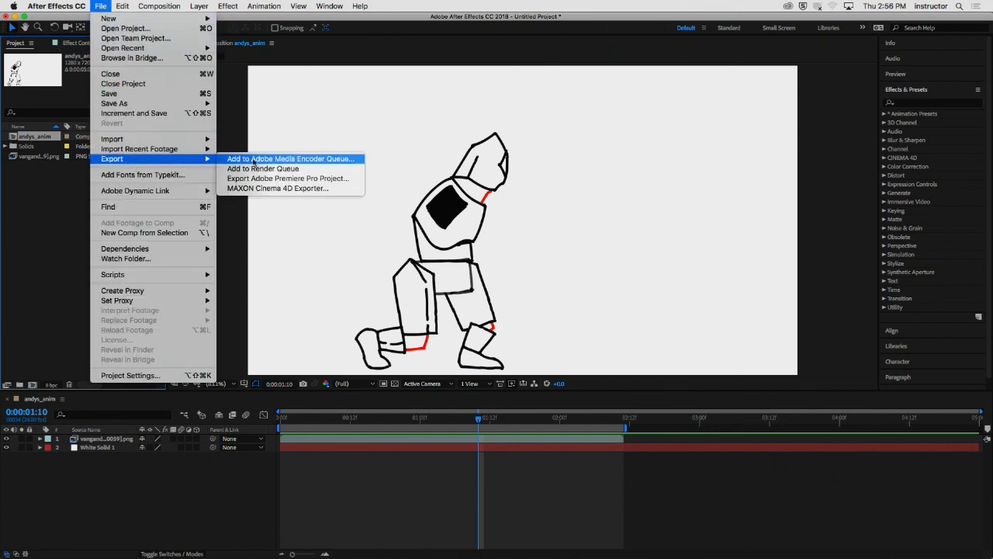
pyautogui.click(260, 160)
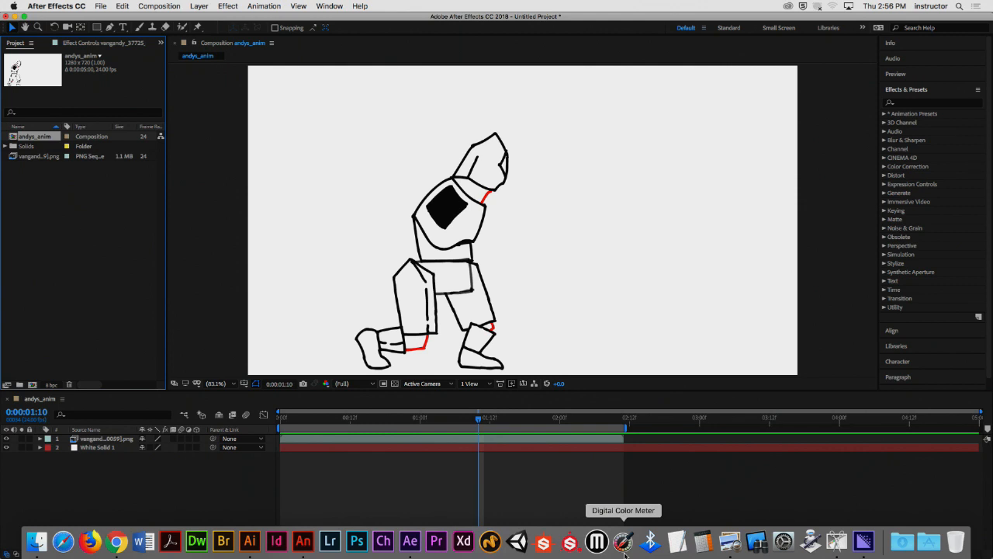
# - Switch to Media Encoder and remove the first of the two andys_anim jobs from the queue
pyautogui.click(868, 549)
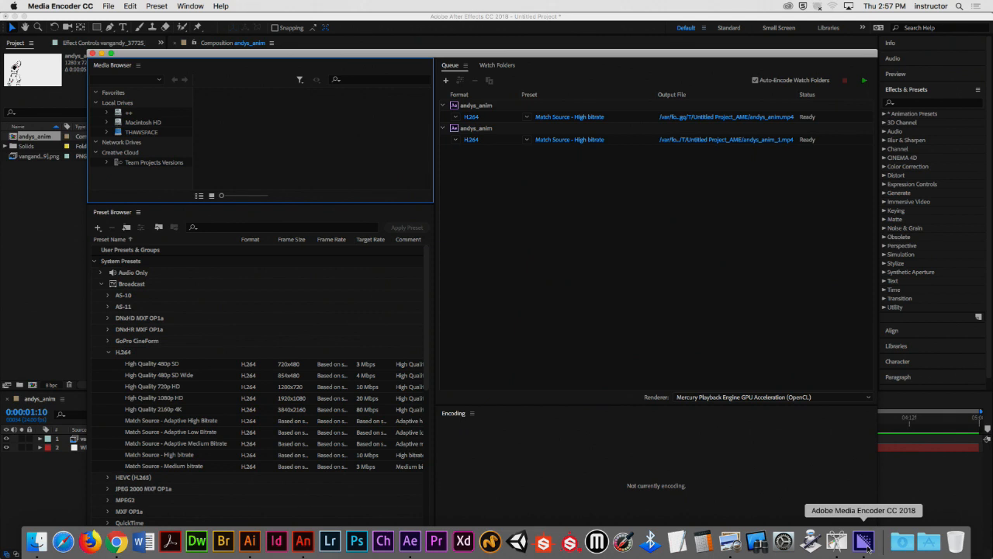
pyautogui.click(613, 231)
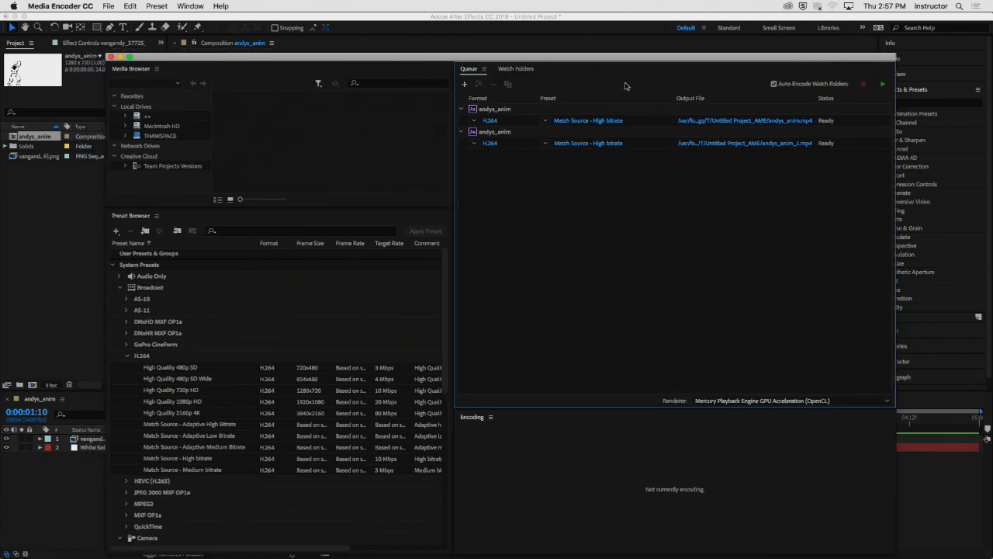
pyautogui.moveTo(595, 54); pyautogui.dragTo(574, 48)
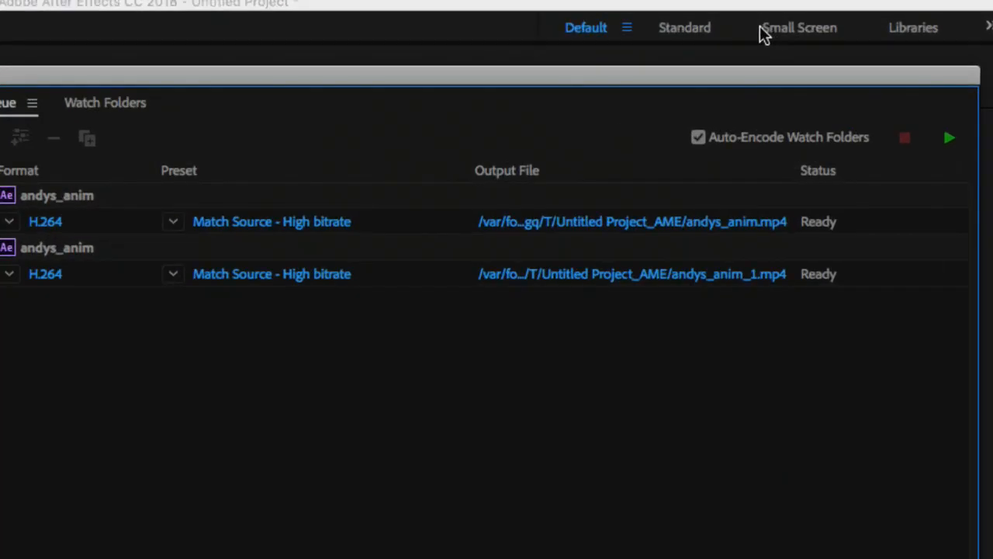
pyautogui.click(234, 204)
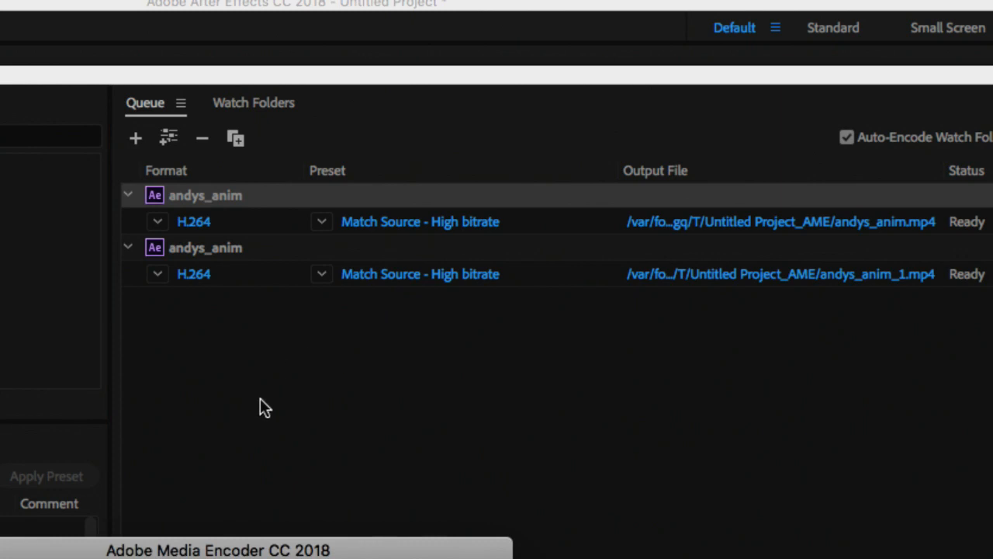
pyautogui.click(699, 402)
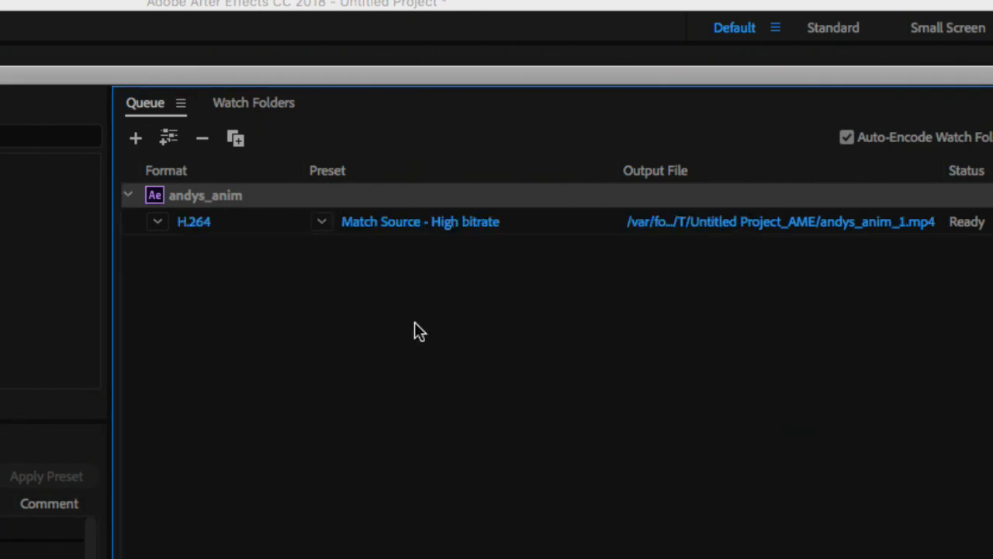
pyautogui.click(257, 261)
pyautogui.click(216, 195)
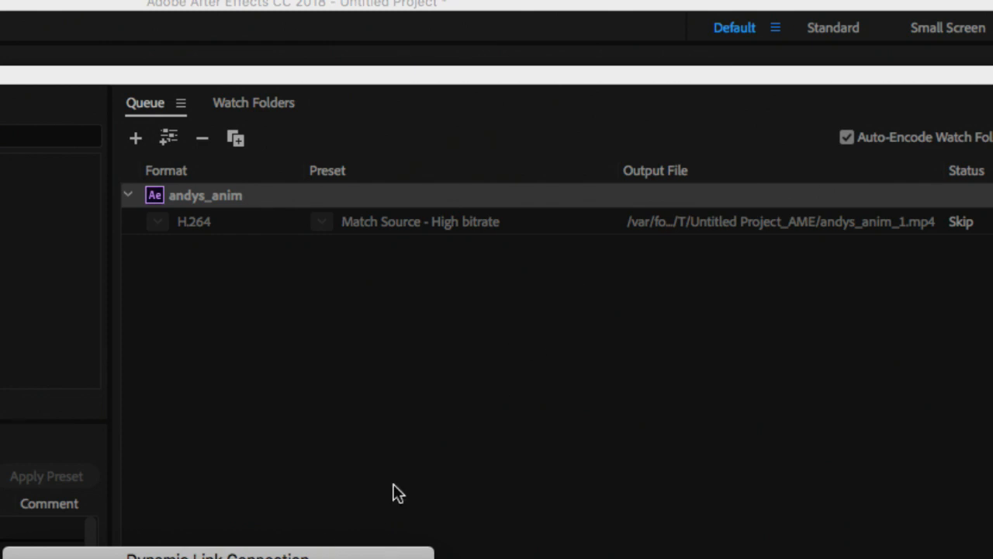
pyautogui.moveTo(354, 554); pyautogui.dragTo(623, 155)
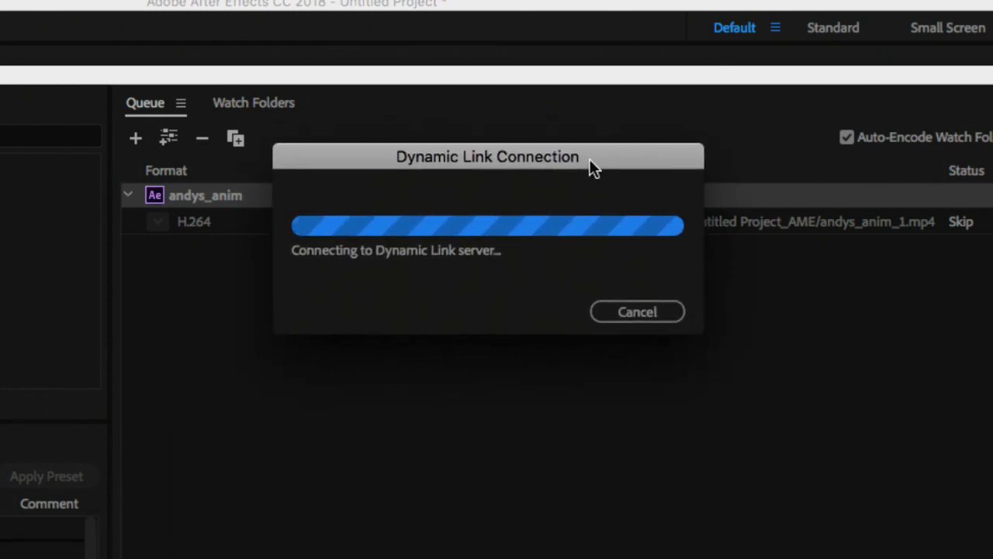
pyautogui.click(608, 316)
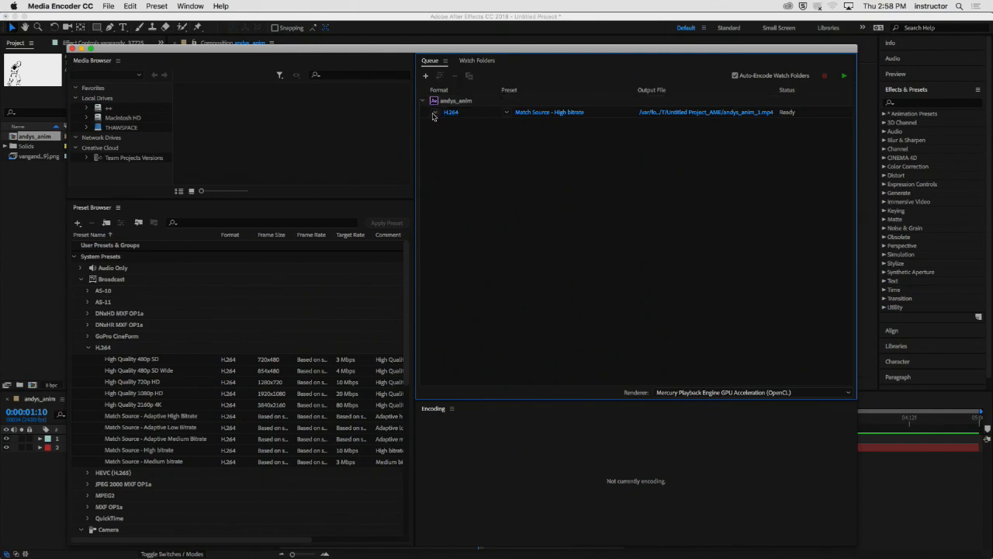
pyautogui.click(435, 111)
pyautogui.click(565, 213)
pyautogui.moveTo(513, 49); pyautogui.dragTo(526, 45)
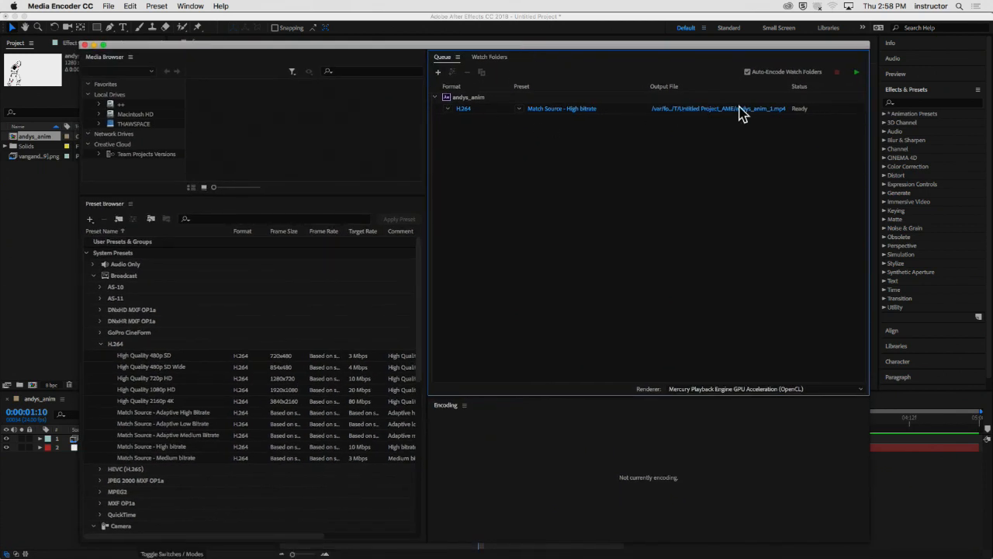
# - Set the remaining job's output file to andys_anim in MP4 format on the Desktop, and start encoding the queue
pyautogui.moveTo(735, 115); pyautogui.dragTo(529, 191)
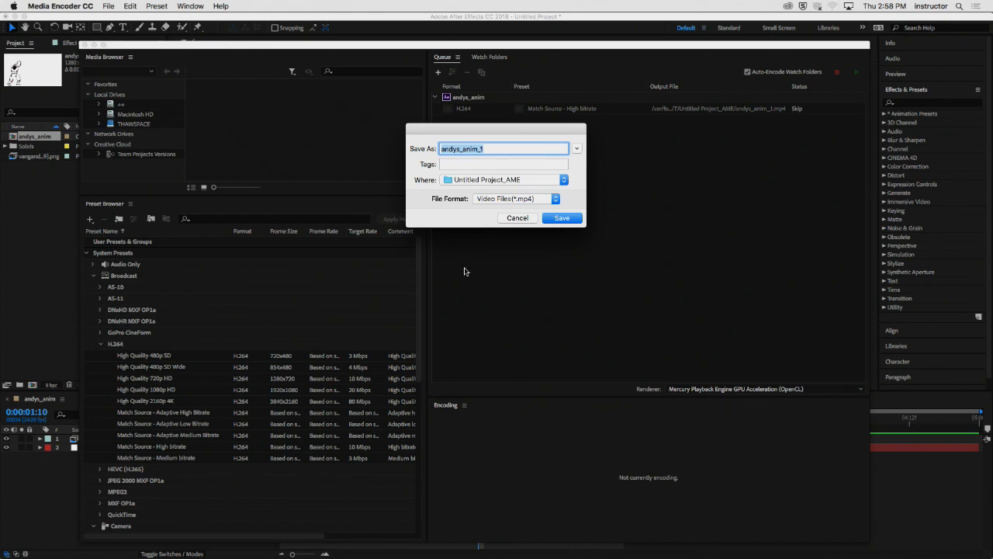
pyautogui.press('Right')
pyautogui.press('BackSpace')
pyautogui.press('BackSpace')
pyautogui.press('super+d')
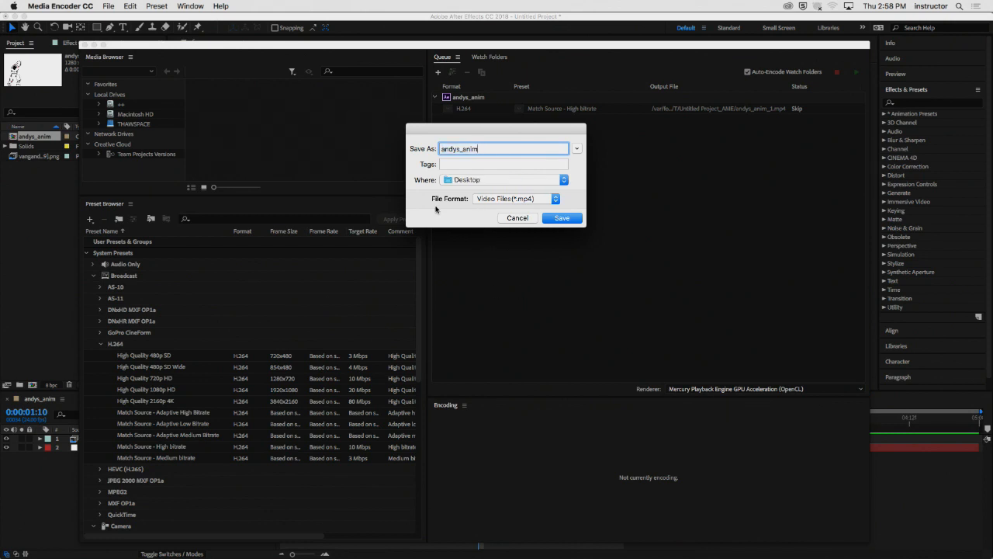
pyautogui.click(561, 218)
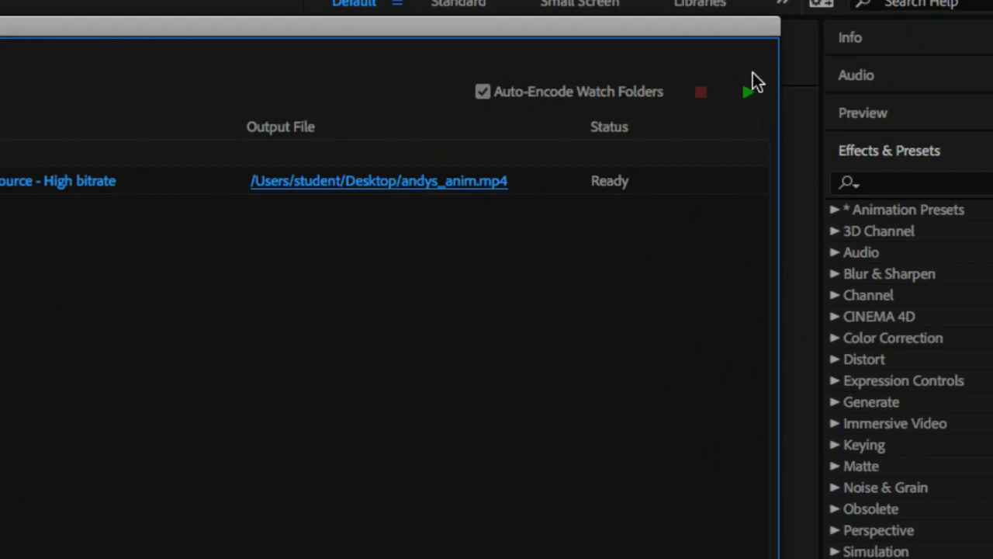
pyautogui.click(749, 93)
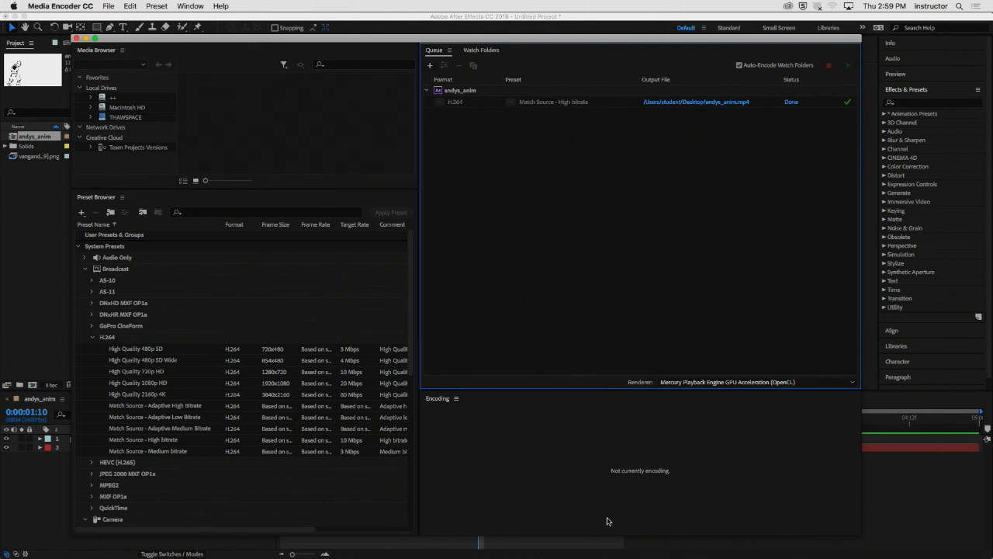
# - Hide Media Encoder and After Effects to reveal the desktop
pyautogui.click(69, 6)
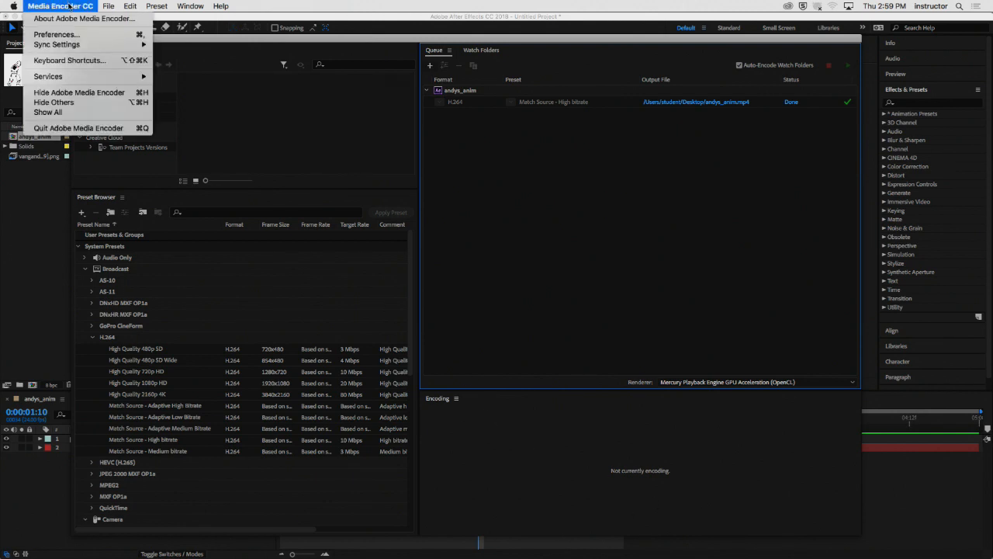
pyautogui.click(79, 92)
pyautogui.click(53, 6)
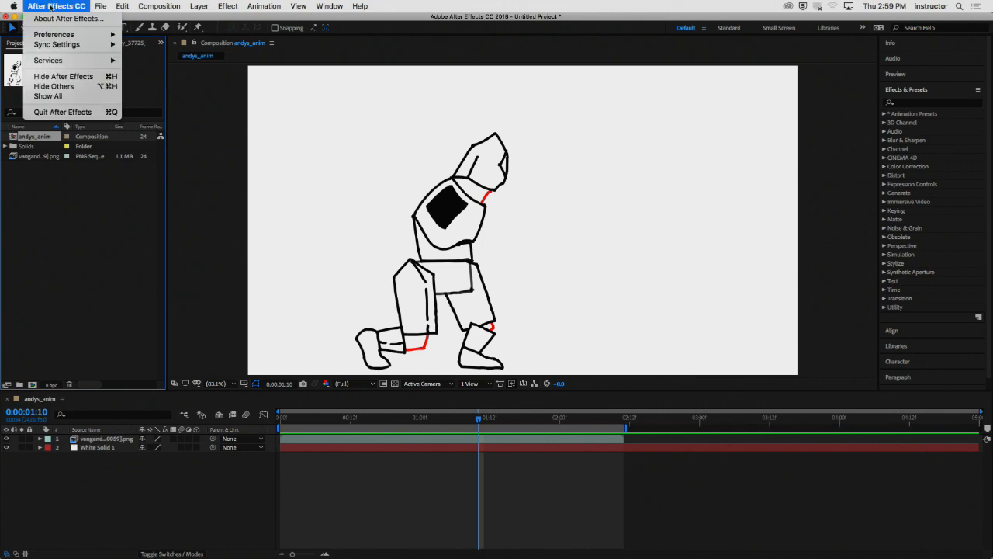
pyautogui.click(69, 77)
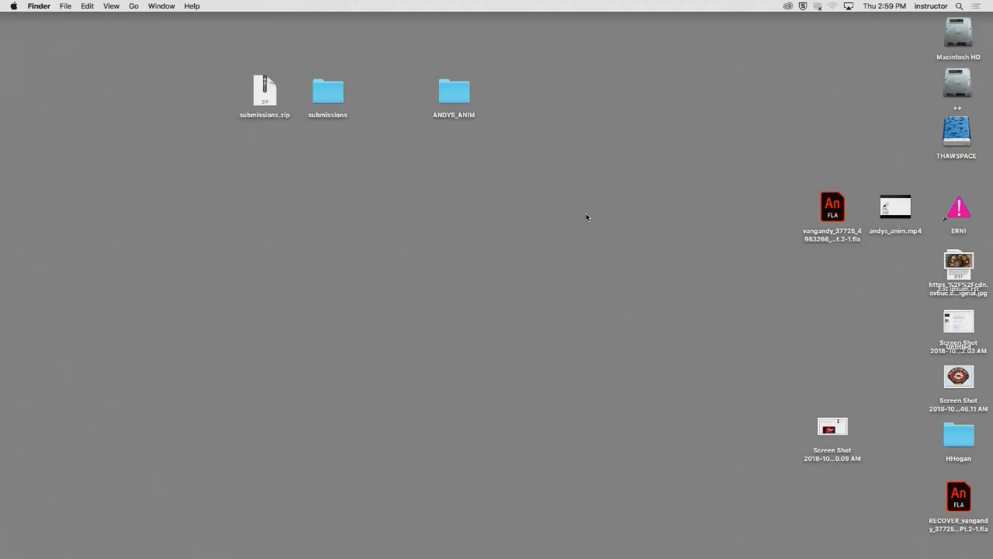
# - Open andys_anim.mp4 from the desktop in QuickTime Player, move the playback controls off the character, and play the video
pyautogui.doubleClick(895, 207)
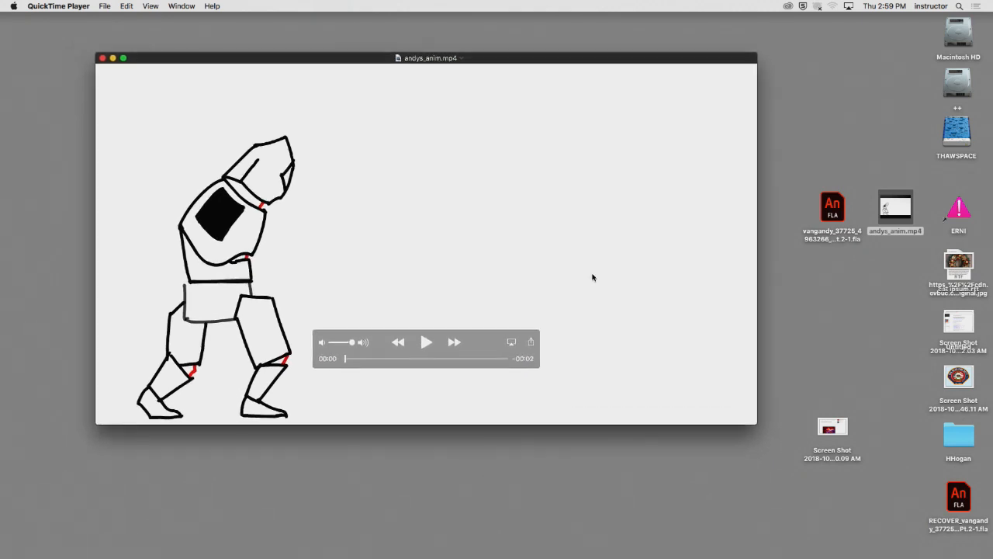
pyautogui.moveTo(521, 353); pyautogui.dragTo(703, 97)
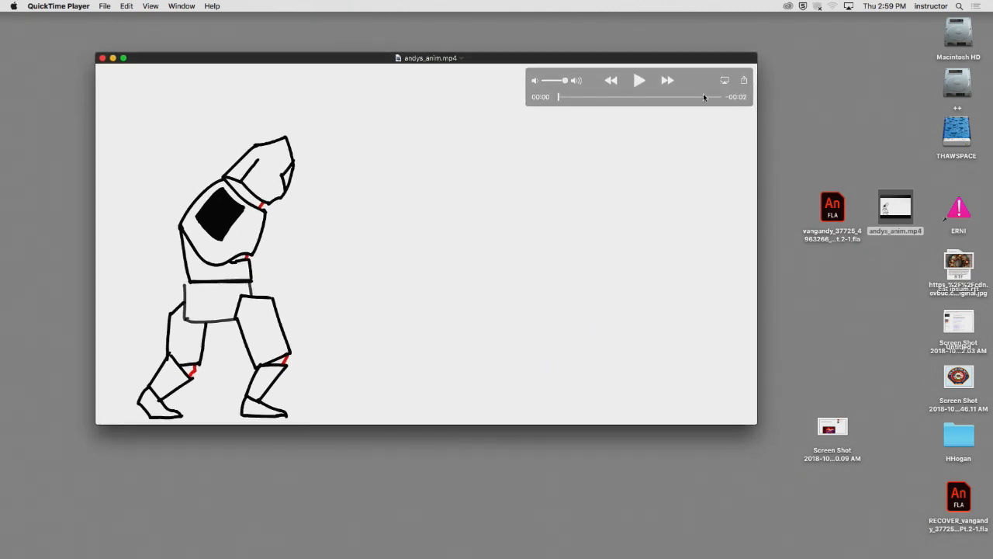
pyautogui.click(638, 81)
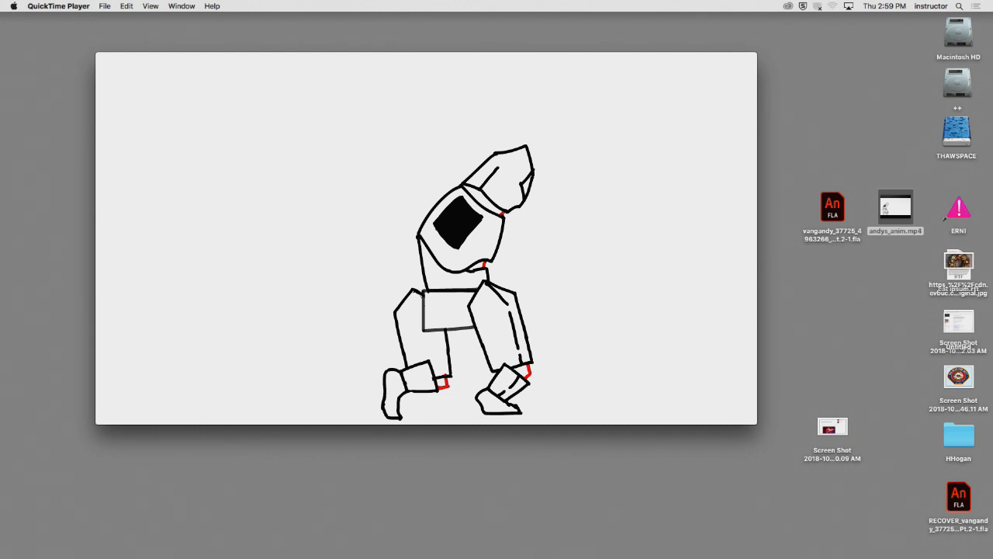
# - Switch to Animate and start exporting the walk cycle as an animated GIF
pyautogui.moveTo(736, 543)
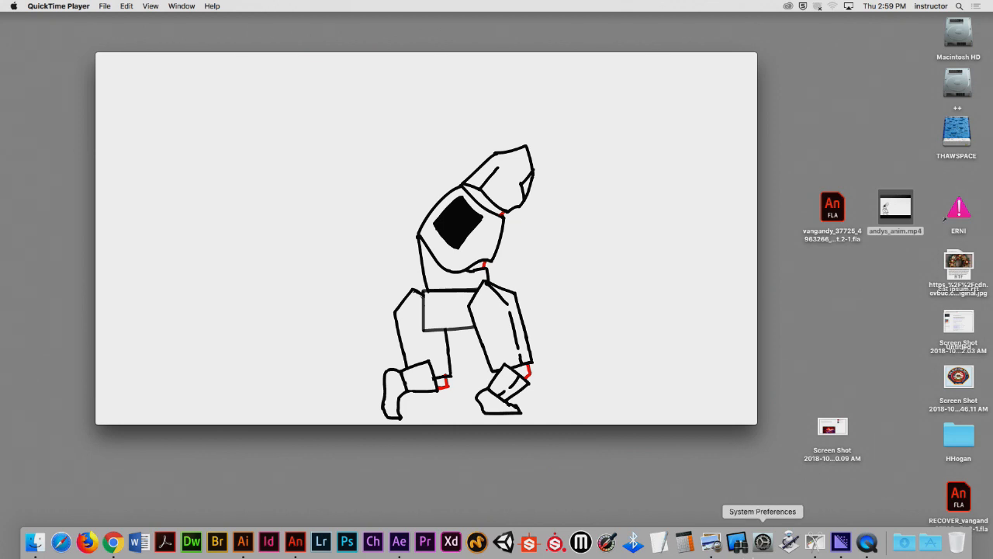
pyautogui.click(294, 542)
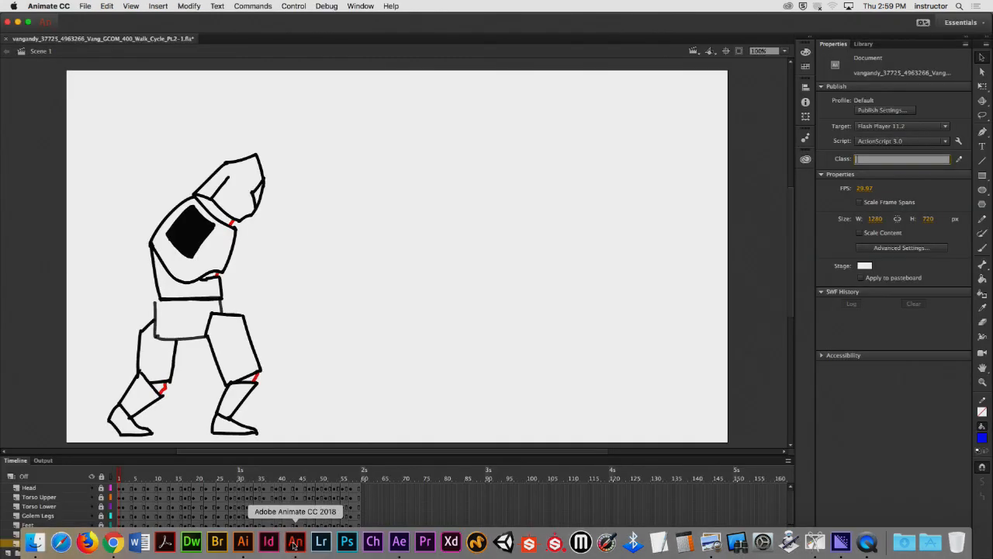
pyautogui.click(85, 5)
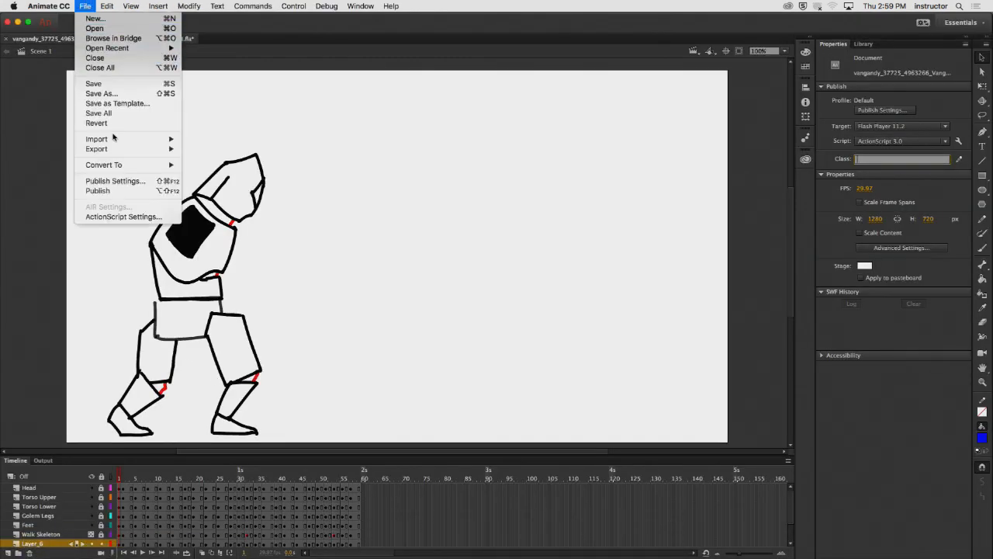
pyautogui.moveTo(147, 148)
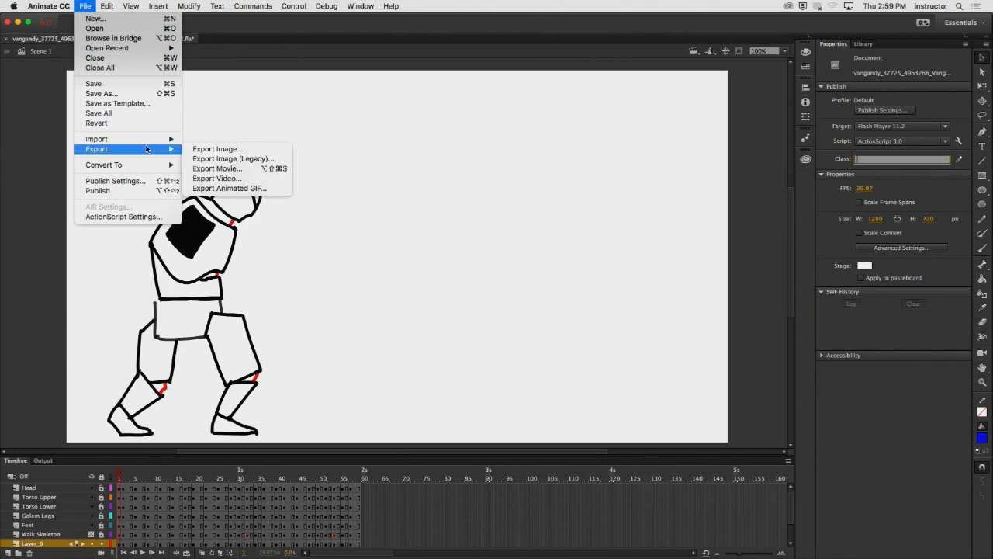
pyautogui.click(220, 189)
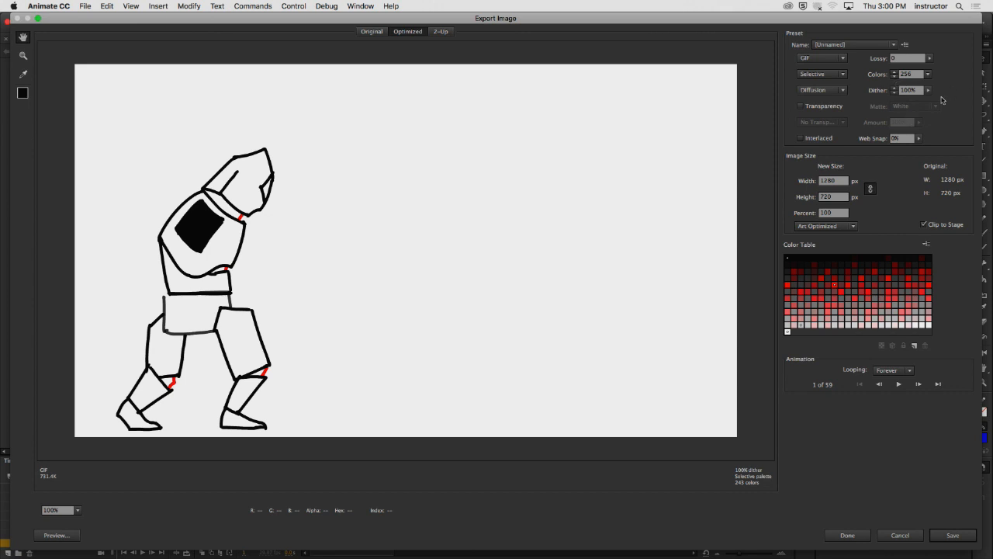
# - Check the color count choices, keep 256 colors, and save the animated GIF to the Desktop under its default name
pyautogui.click(928, 76)
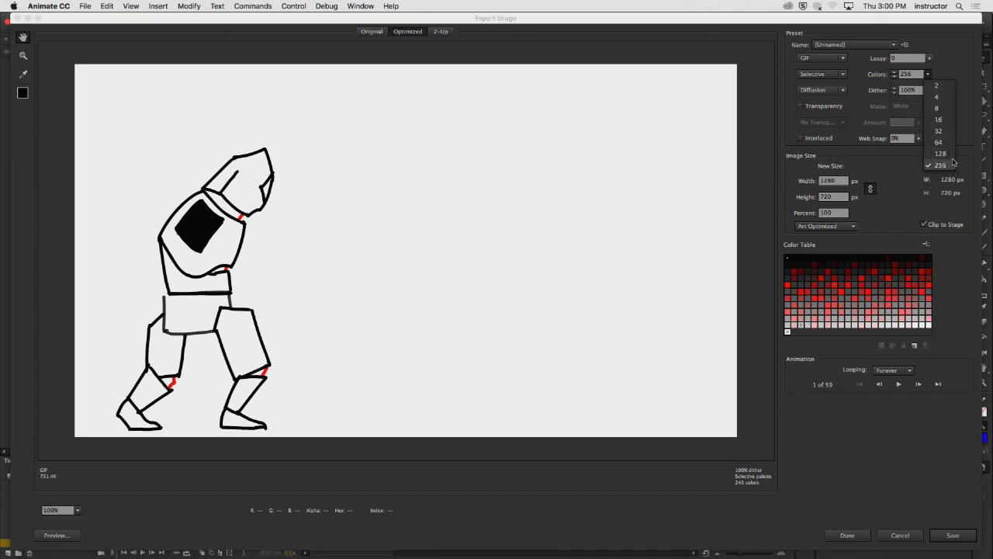
pyautogui.click(969, 108)
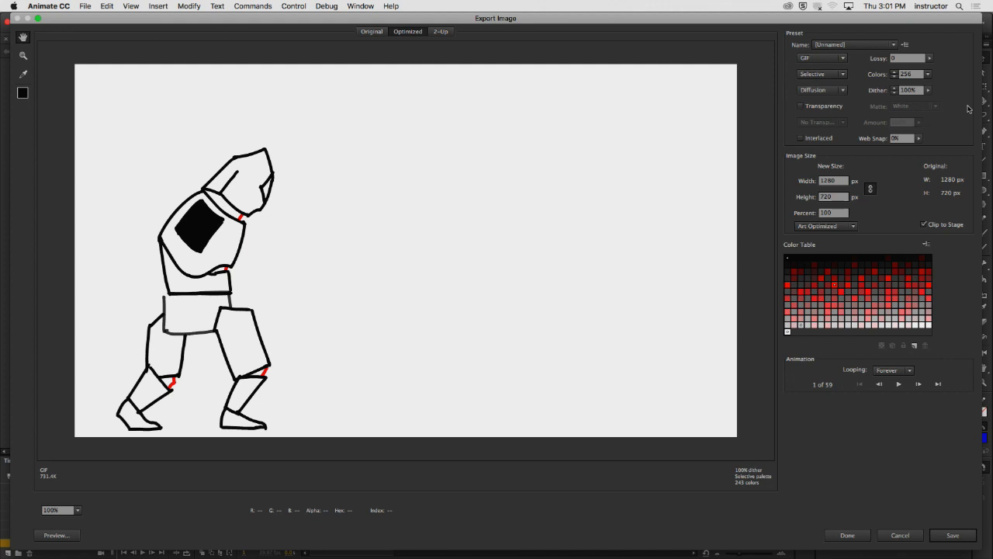
pyautogui.click(948, 537)
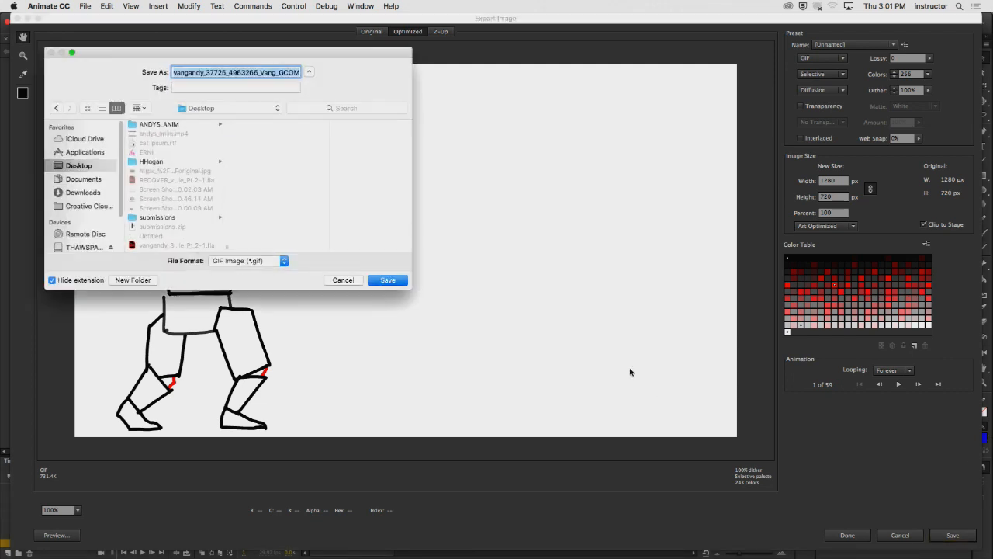
pyautogui.click(393, 281)
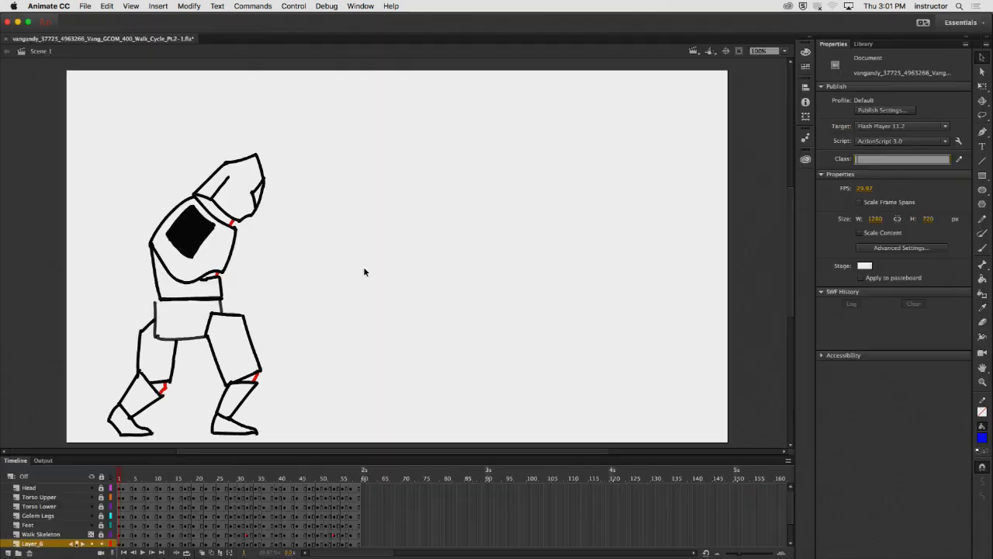
# - Hide Animate to reveal the desktop and move the andys_anim.mp4 player window away from the desktop icons
pyautogui.click(34, 5)
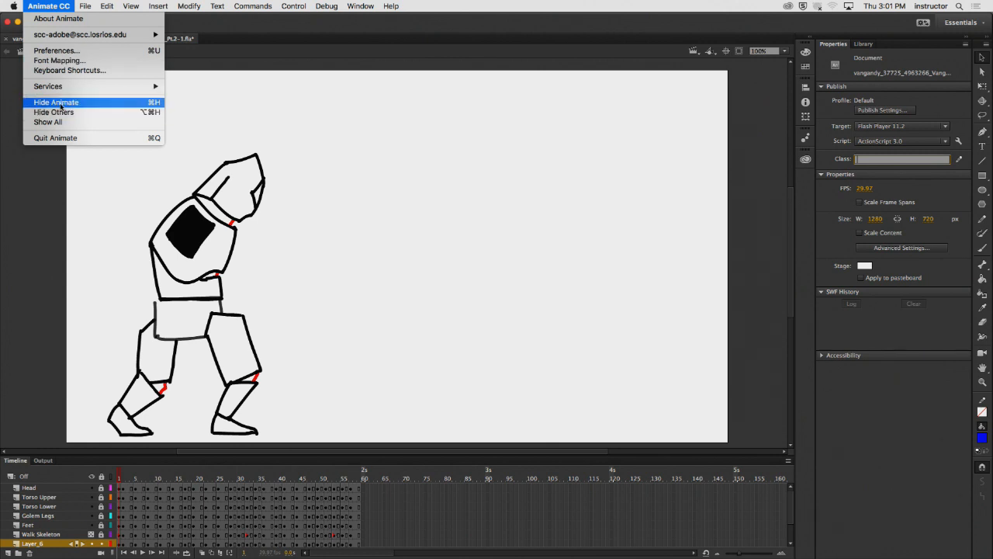
pyautogui.click(60, 107)
pyautogui.moveTo(663, 257); pyautogui.dragTo(574, 217)
pyautogui.click(813, 340)
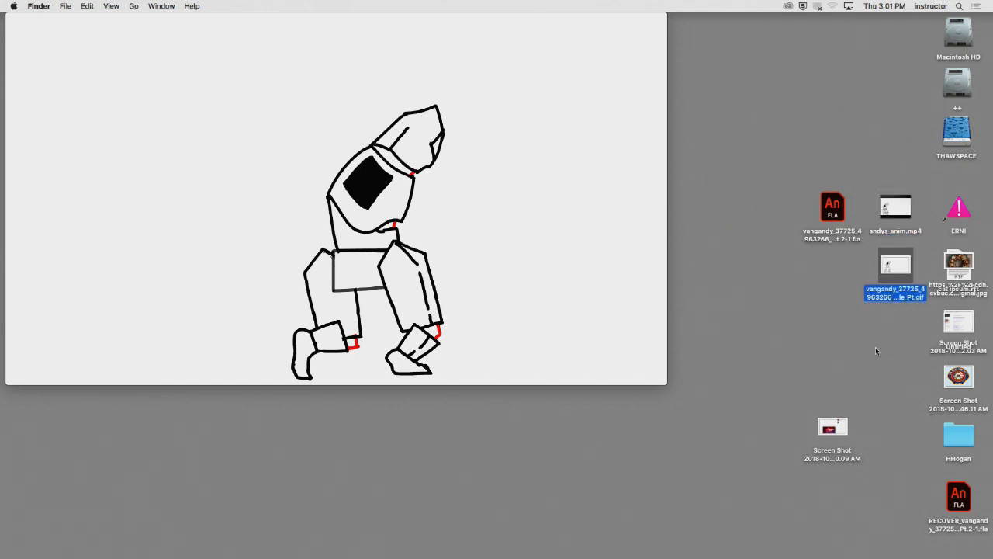
# - Replay andys_anim.mp4 and open a Quick Look preview of the exported walk cycle GIF beside the player window
pyautogui.click(493, 293)
pyautogui.moveTo(562, 57); pyautogui.dragTo(427, 61)
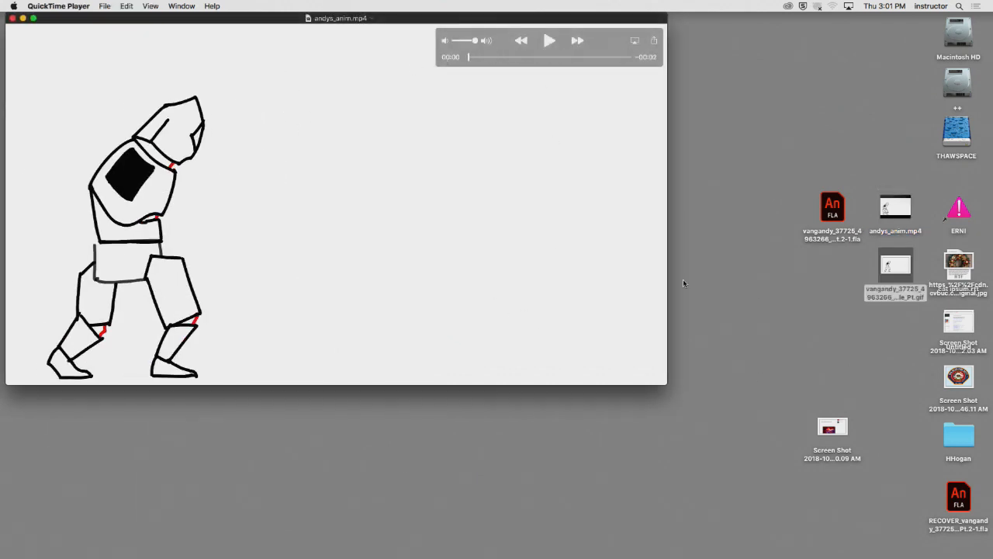
pyautogui.press('space')
pyautogui.click(908, 294)
pyautogui.press('space')
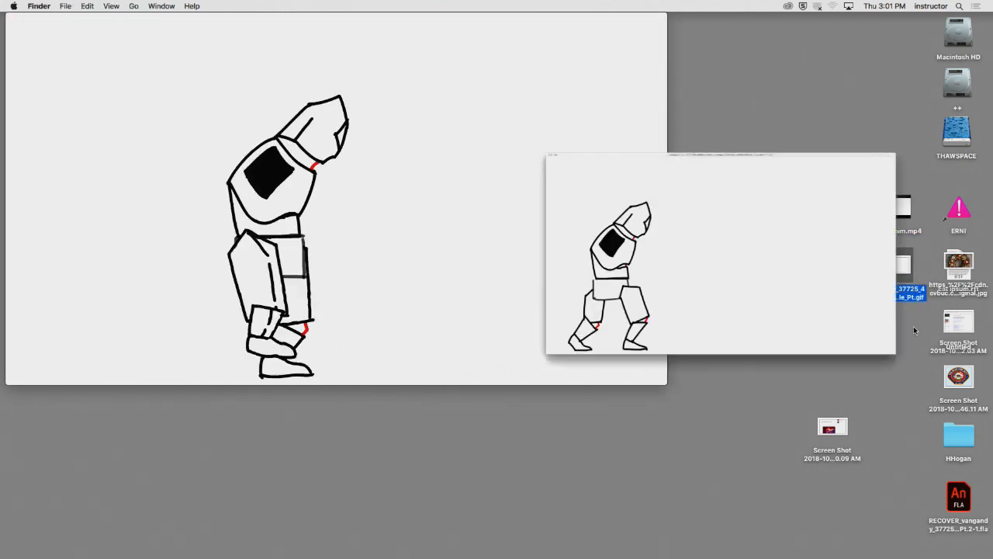
pyautogui.moveTo(645, 53); pyautogui.dragTo(987, 4)
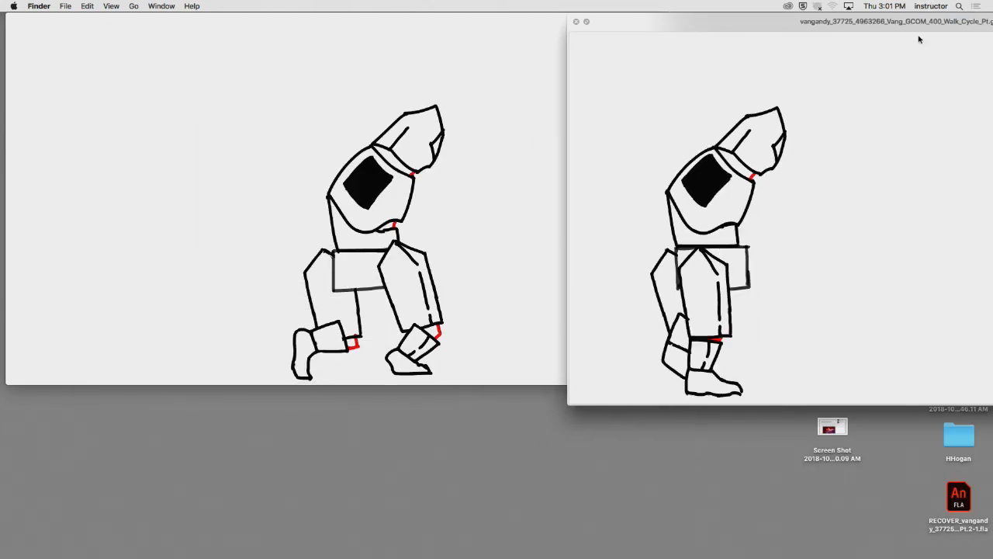
# - Turn on looping for andys_anim.mp4 in QuickTime Player and play it
pyautogui.click(537, 107)
pyautogui.click(150, 7)
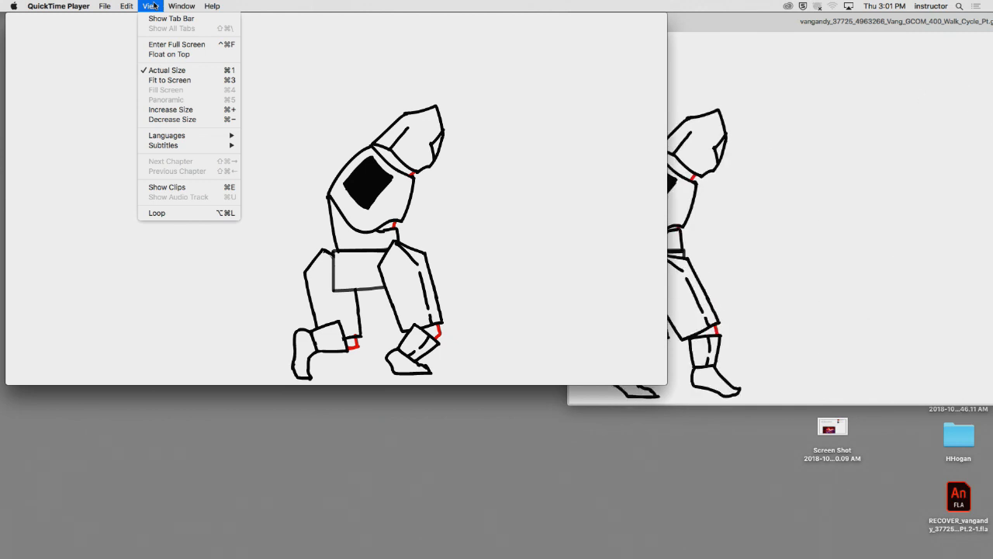
pyautogui.click(175, 213)
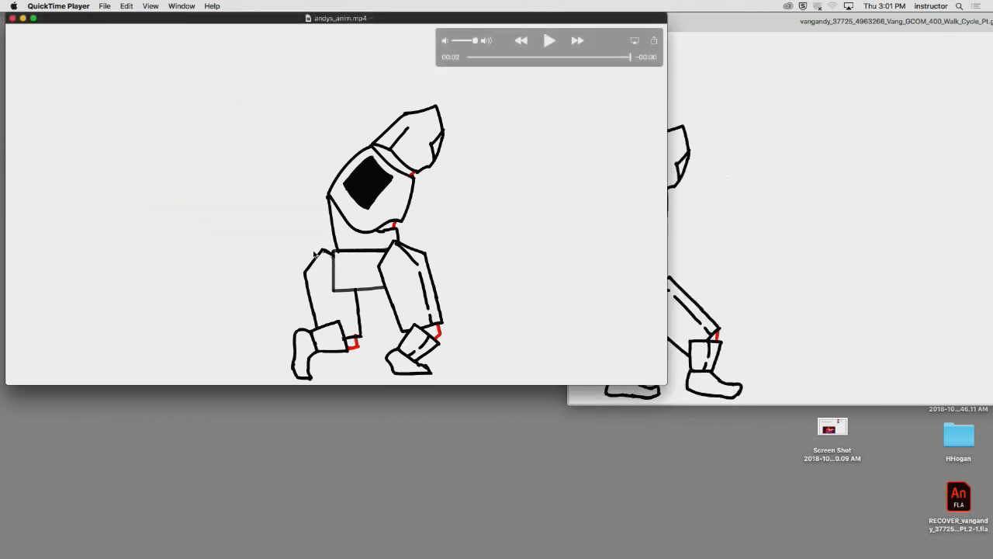
pyautogui.press('space')
# - Bring the walk cycle GIF preview to the front and close it
pyautogui.moveTo(457, 553)
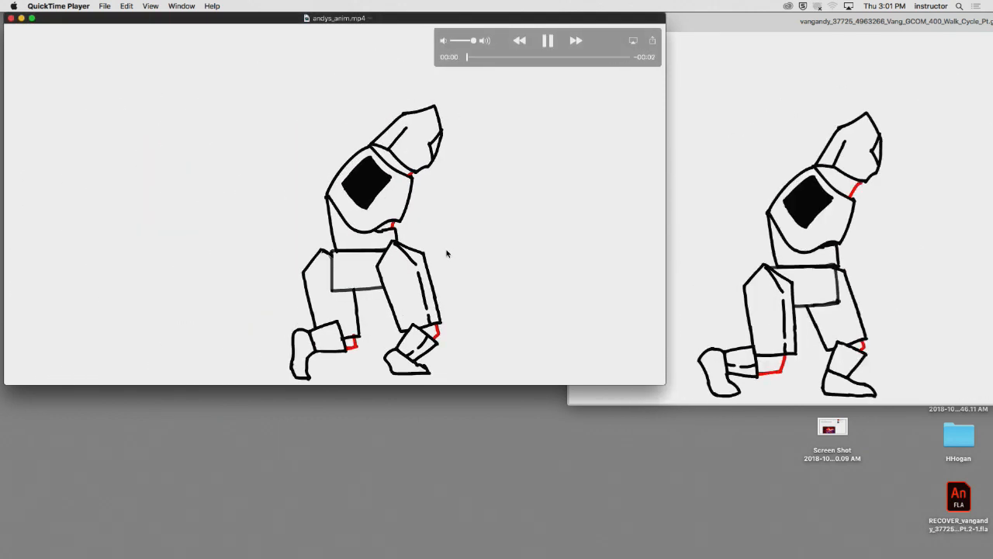
pyautogui.click(772, 304)
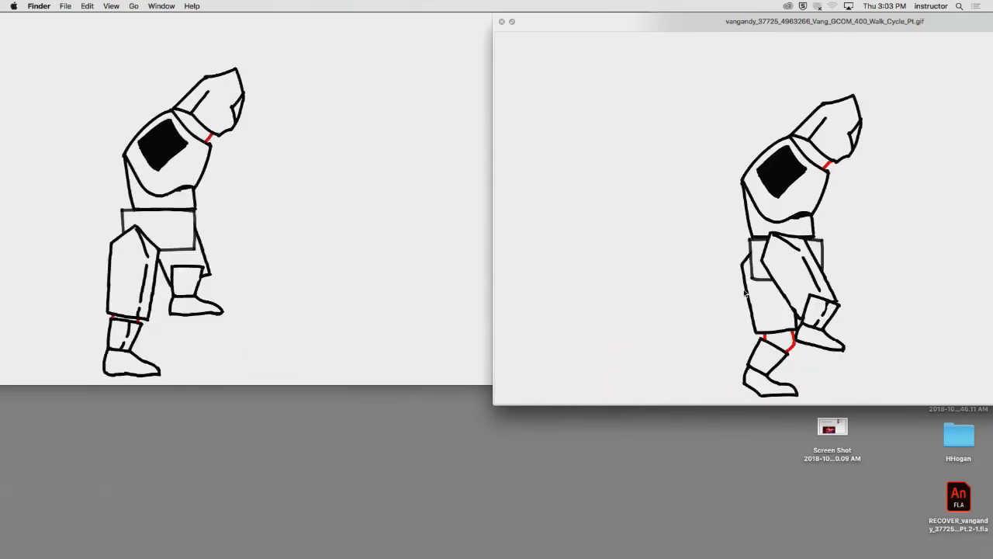
pyautogui.press('space')
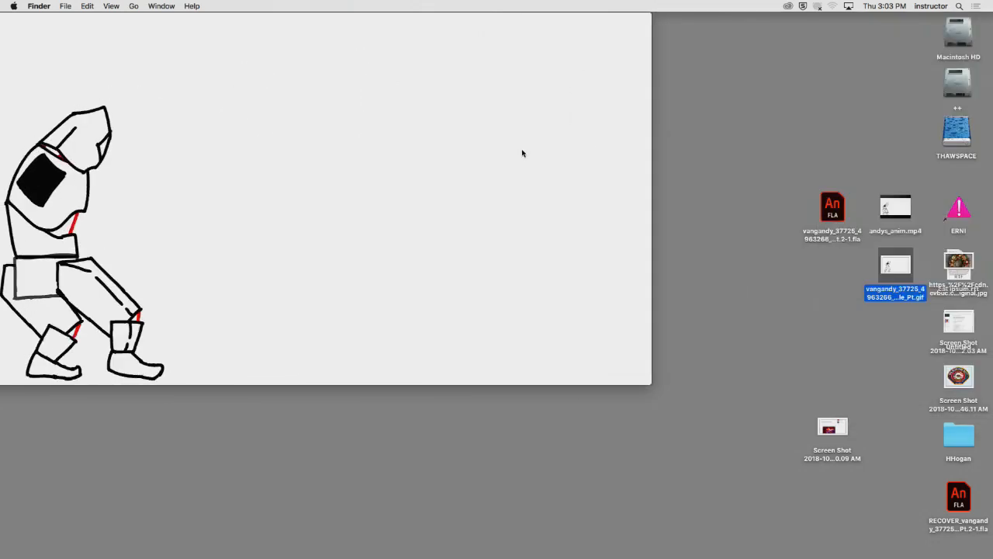
# - Move the andys_anim.mp4 window back toward the middle of the desktop and pause the video at 00:01
pyautogui.moveTo(397, 132); pyautogui.dragTo(504, 171)
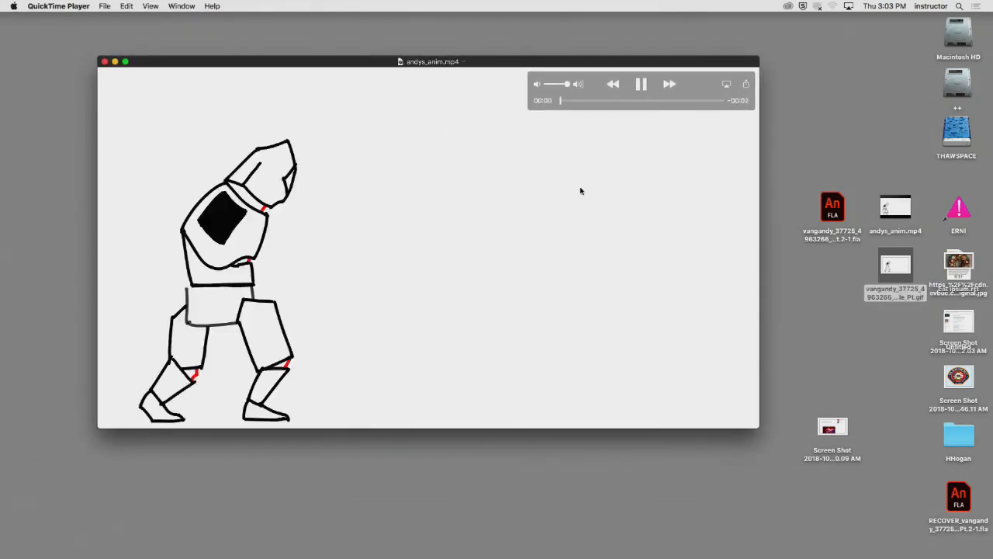
pyautogui.click(636, 100)
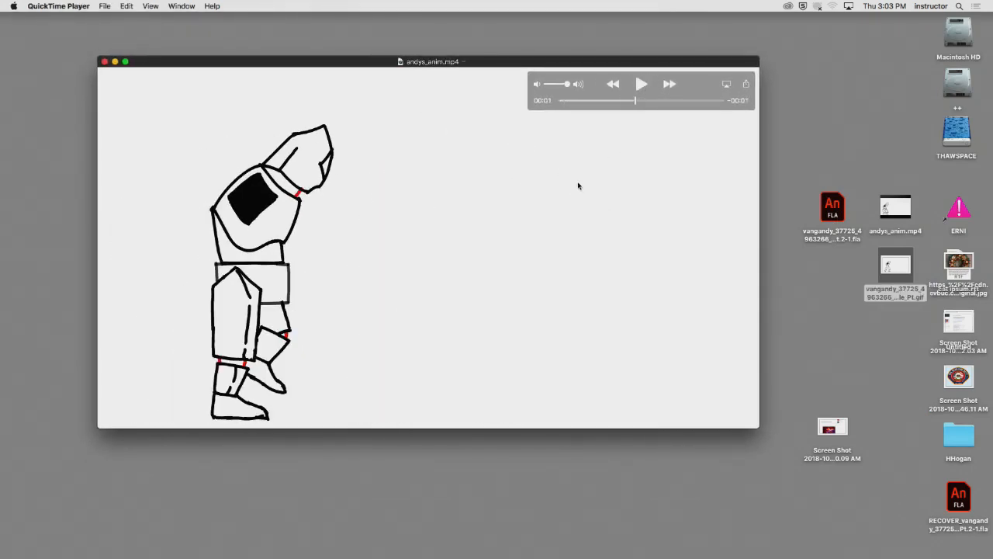
pyautogui.moveTo(578, 185); pyautogui.dragTo(585, 193)
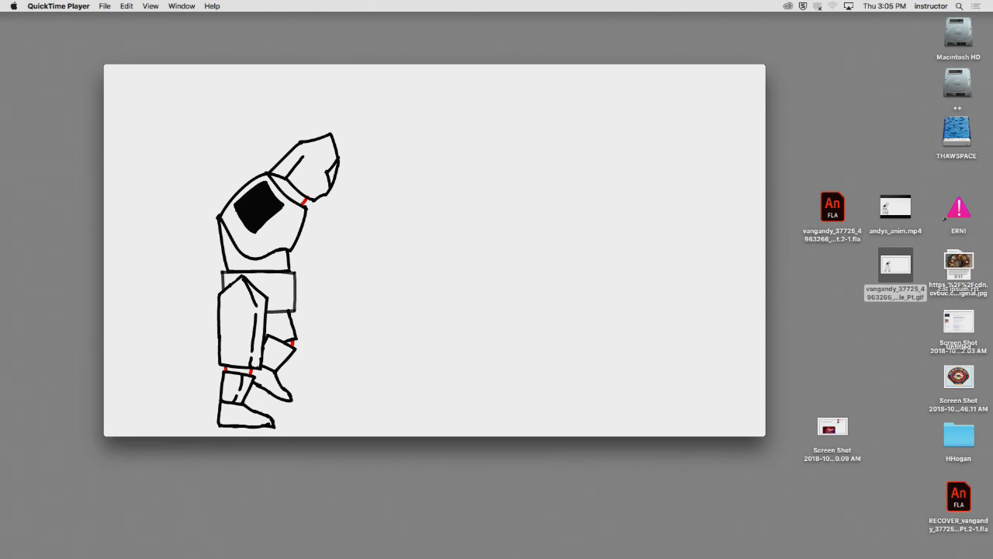
# - Switch to Chrome to show the Run Cycle assignment page
pyautogui.moveTo(295, 552)
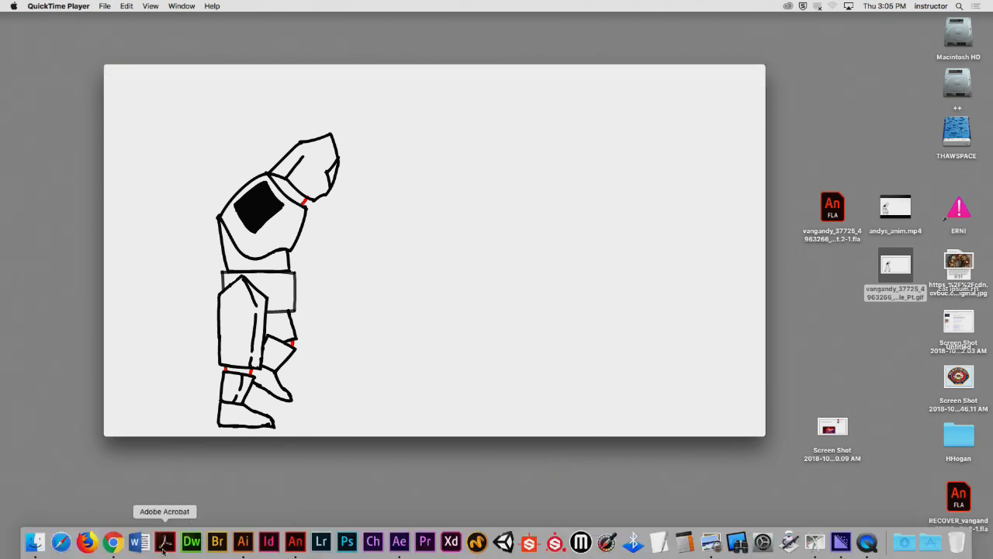
pyautogui.click(112, 541)
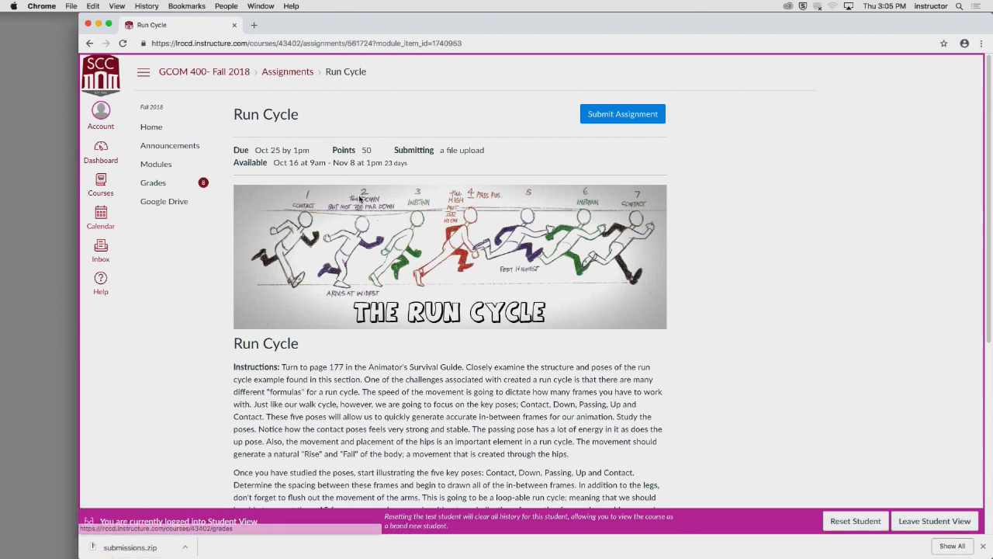